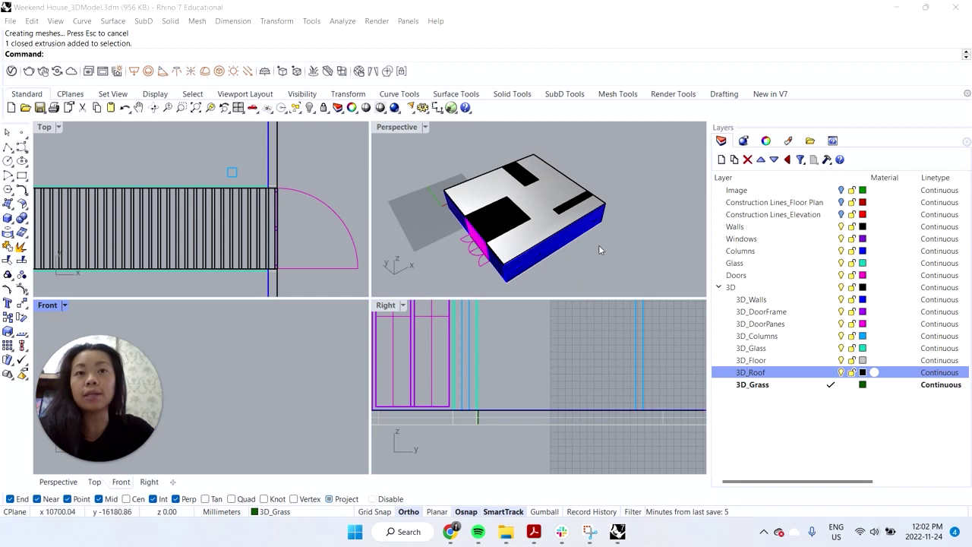
# - Create a new top-level layer named 2D below the 3D_Grass layer
pyautogui.moveTo(599, 245); pyautogui.dragTo(549, 206, button='right')
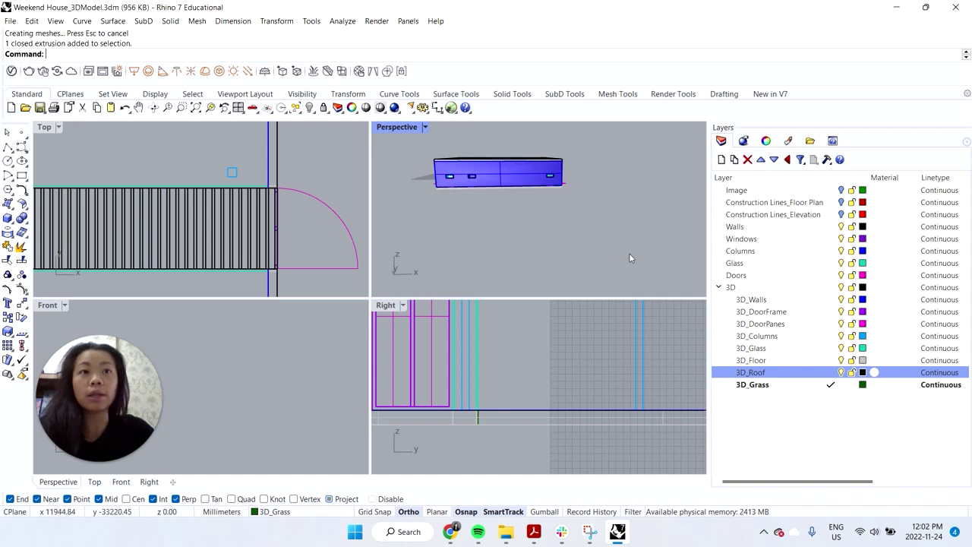
pyautogui.click(770, 384)
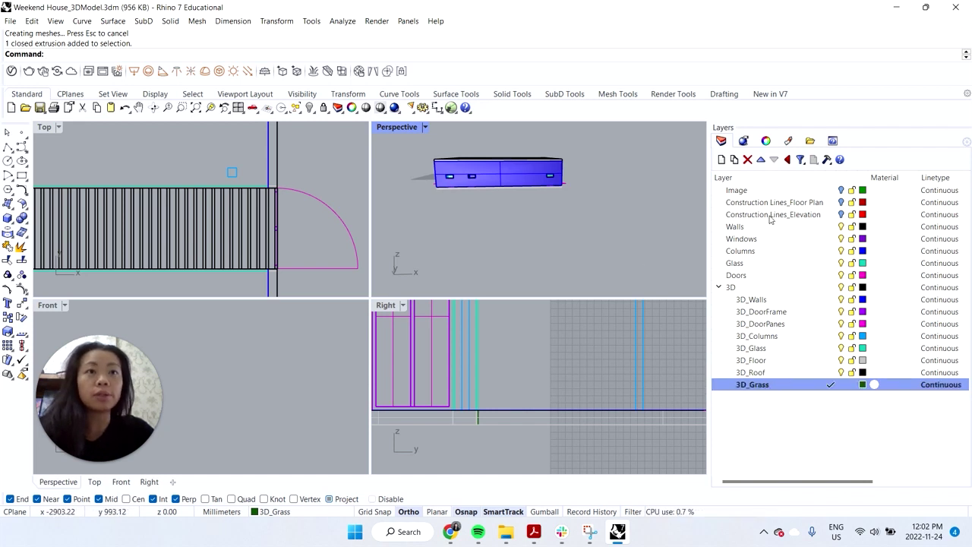
pyautogui.click(721, 159)
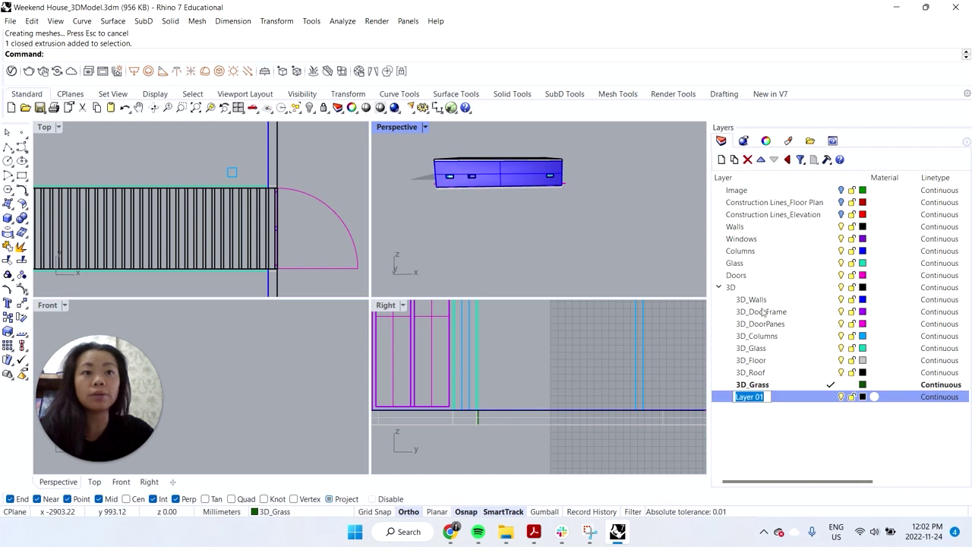
pyautogui.press('Return')
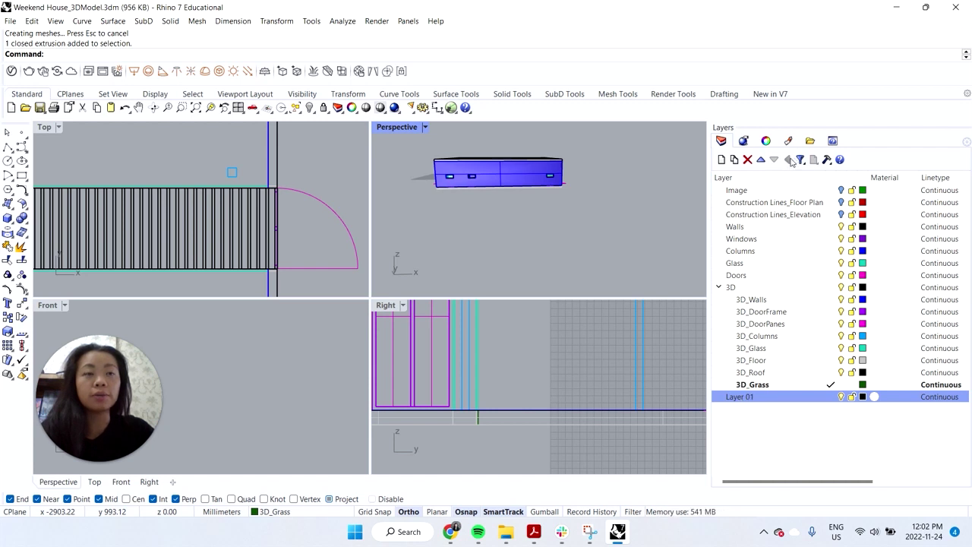
pyautogui.doubleClick(752, 401)
pyautogui.write('2D')
pyautogui.press('Return')
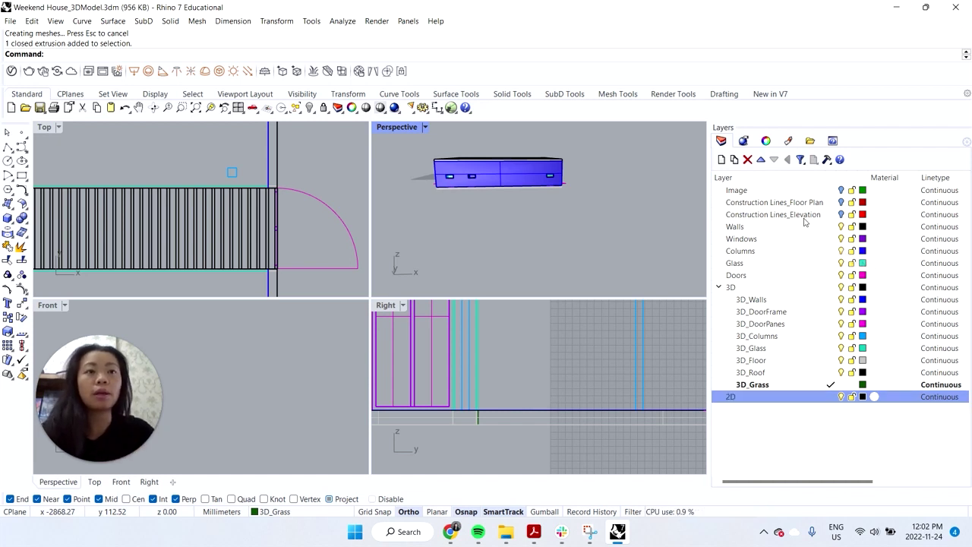
# - Add a sublayer named Elevations under 2D, colour it orange and make it the current layer
pyautogui.click(734, 159)
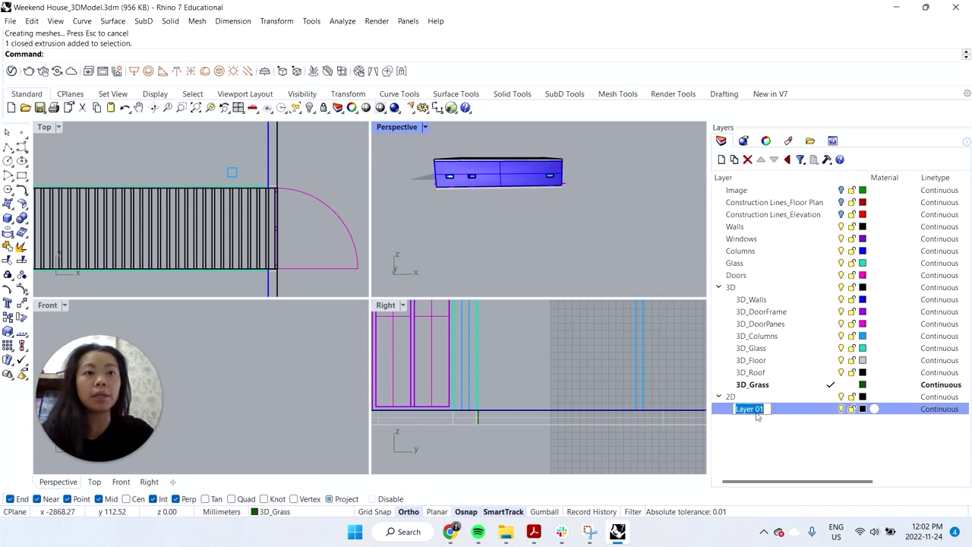
pyautogui.write('2levations')
pyautogui.press('Return')
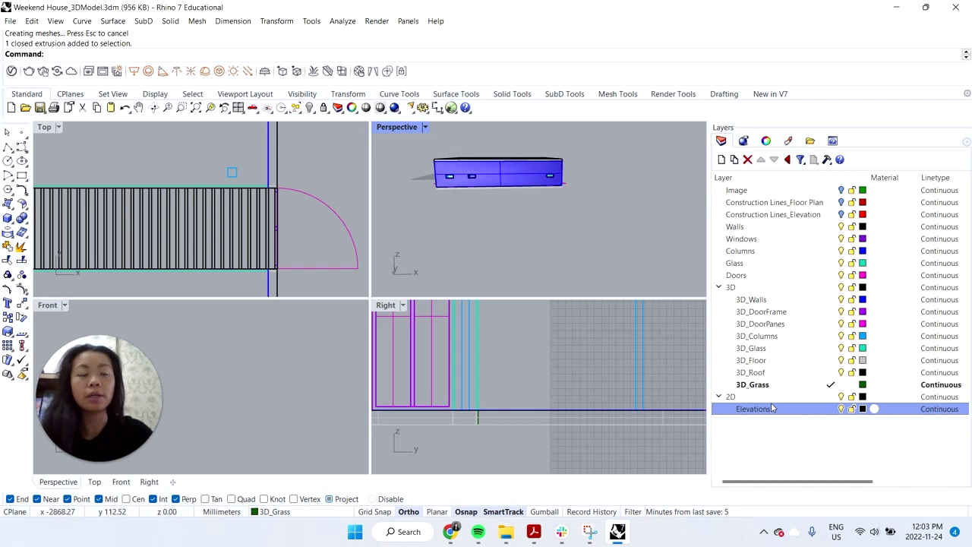
pyautogui.click(862, 409)
pyautogui.click(848, 290)
pyautogui.click(811, 425)
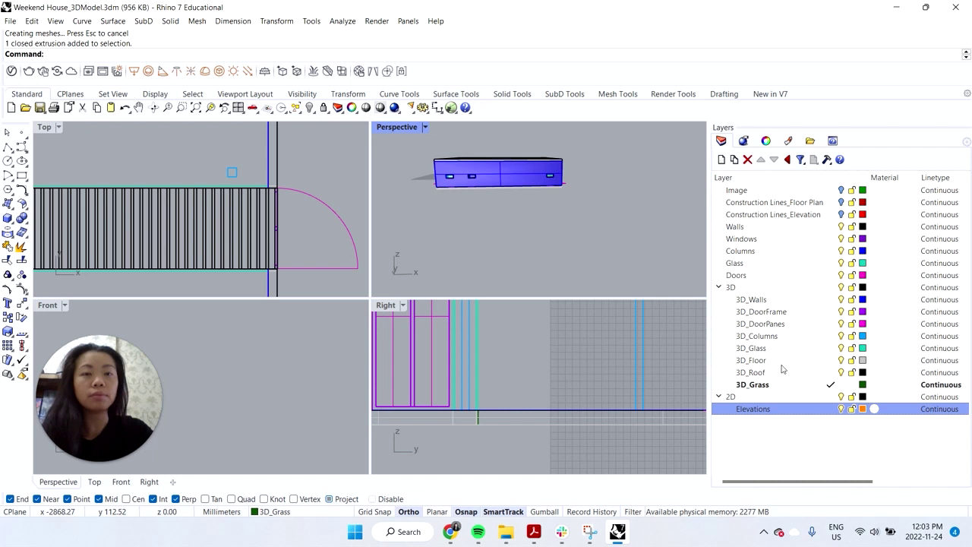
pyautogui.click(831, 409)
# - Select the whole house in the Right view and run Make2D with the output layer named Right Elevation
pyautogui.scroll(-6, 530, 330)
pyautogui.moveTo(482, 376); pyautogui.dragTo(569, 388, button='right')
pyautogui.scroll(14, 503, 388)
pyautogui.scroll(-9, 503, 388)
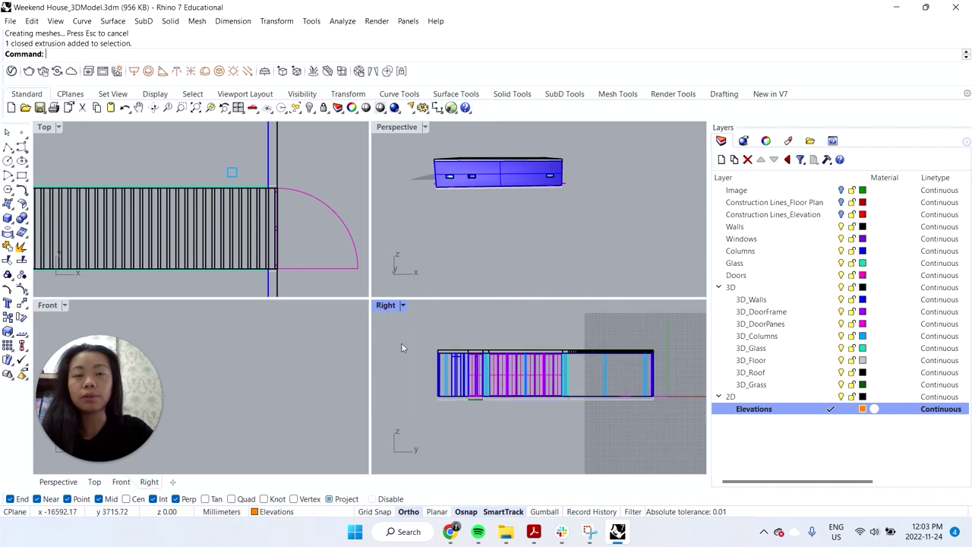
pyautogui.scroll(-2, 425, 376)
pyautogui.moveTo(418, 341); pyautogui.dragTo(584, 409)
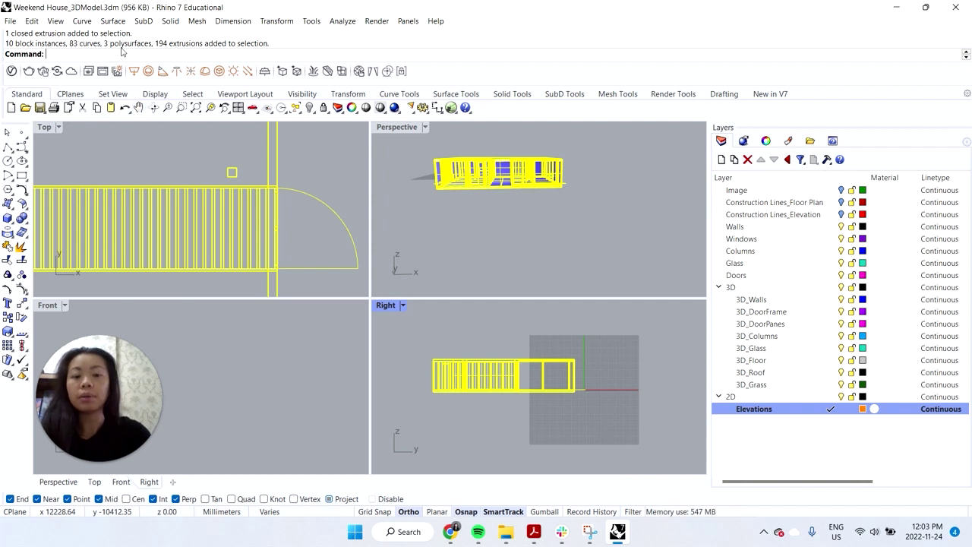
pyautogui.write('Make2D')
pyautogui.press('Return')
pyautogui.press('Return')
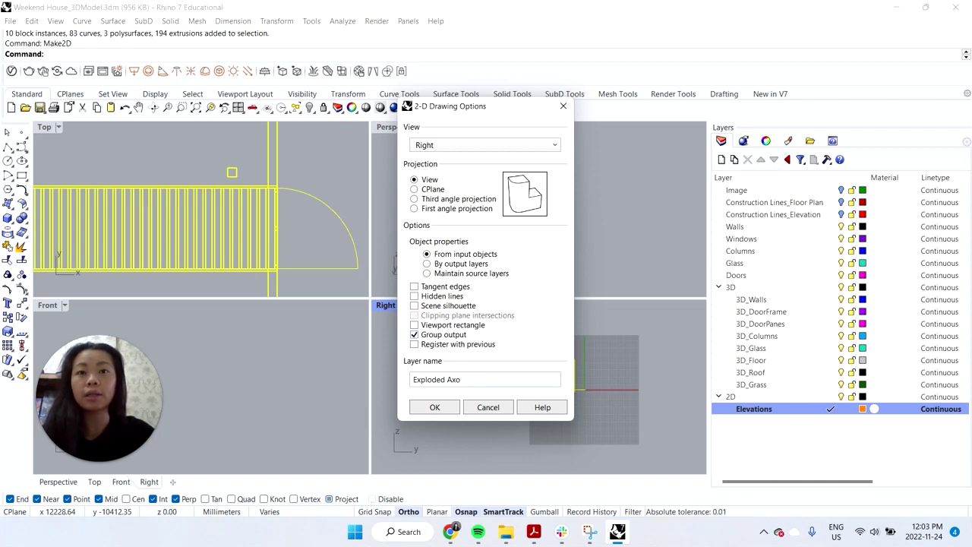
pyautogui.moveTo(461, 379); pyautogui.dragTo(373, 377)
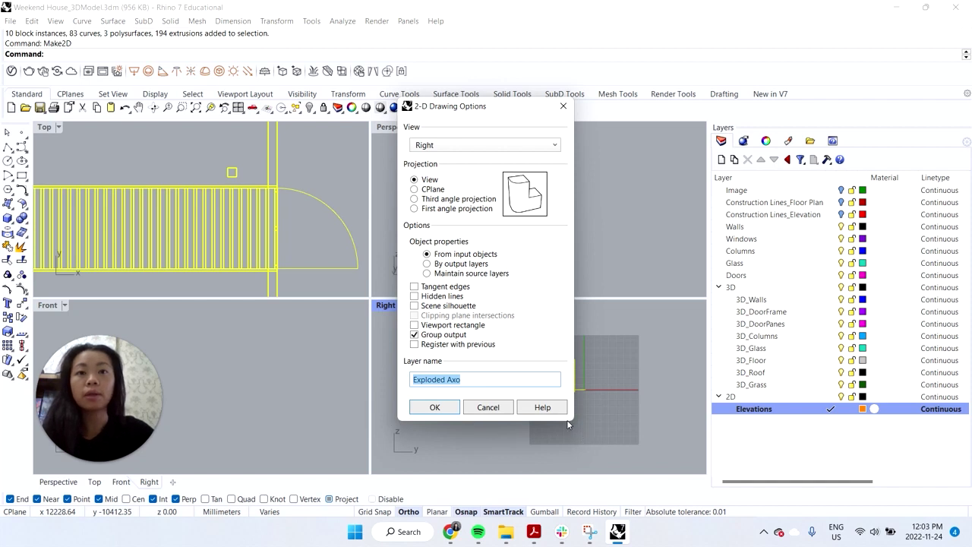
pyautogui.write('E')
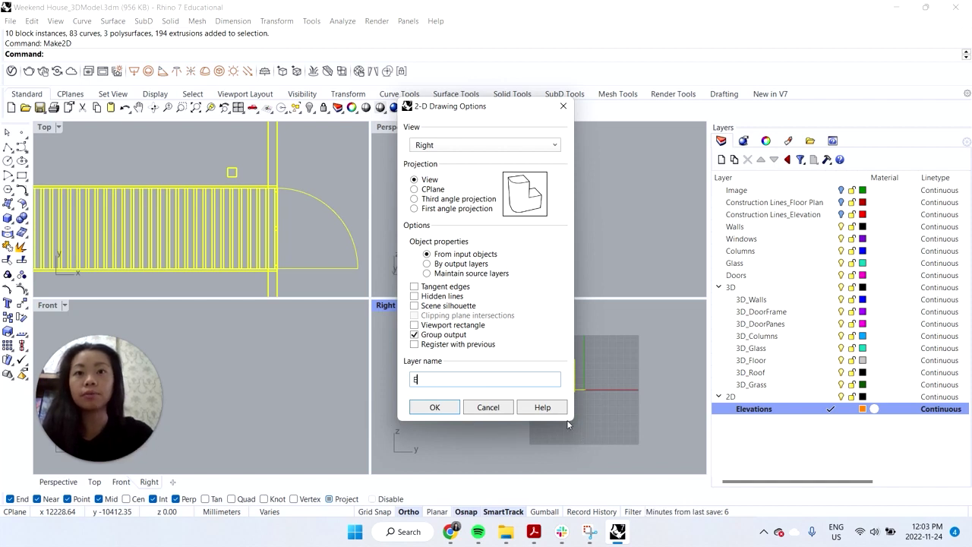
pyautogui.write('ight Elevation')
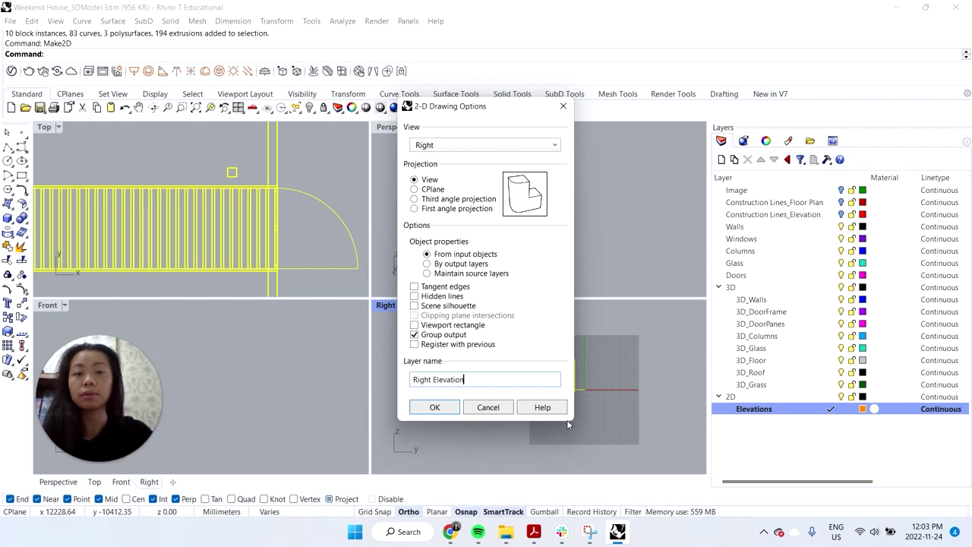
pyautogui.click(435, 407)
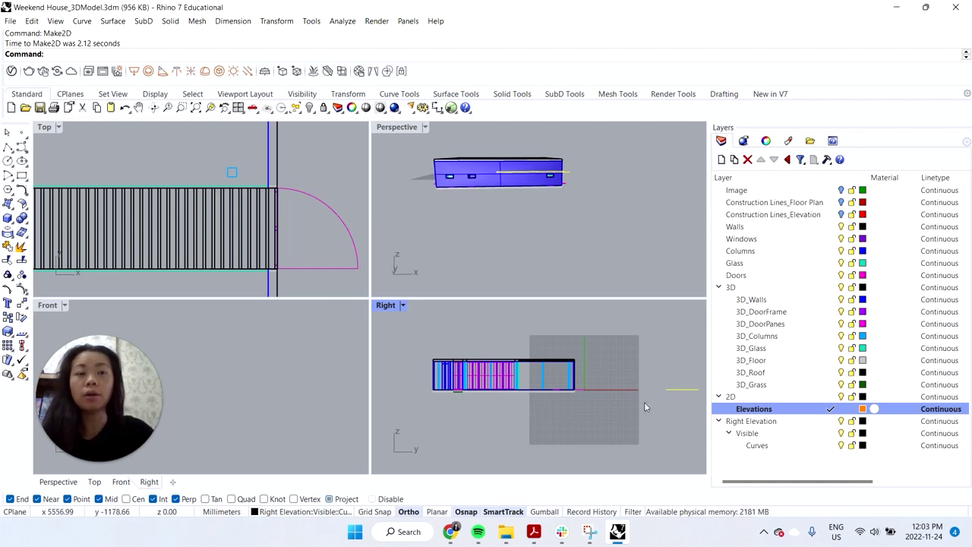
# - Deselect the generated right elevation and examine its door and wall linework in the Top view
pyautogui.scroll(-1, 262, 249)
pyautogui.scroll(-20, 260, 248)
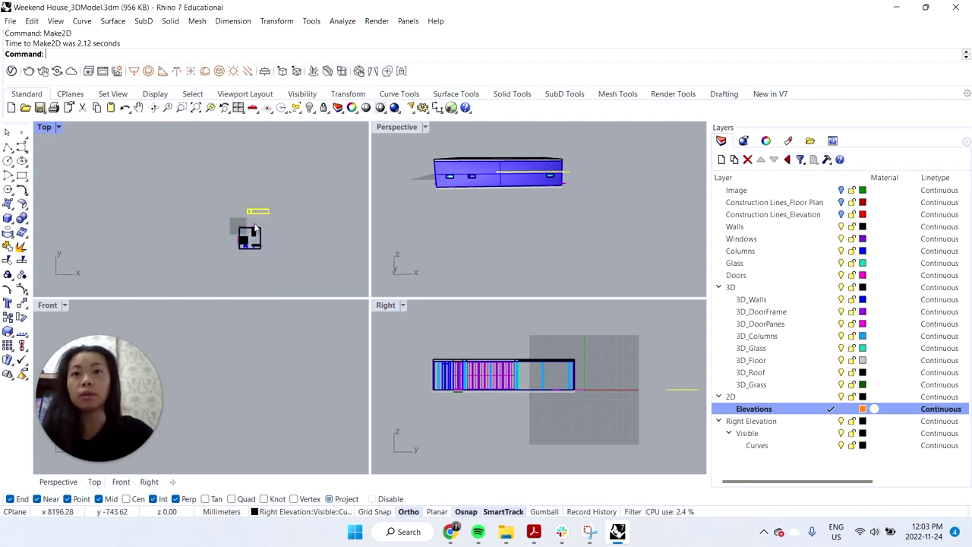
pyautogui.scroll(15, 258, 215)
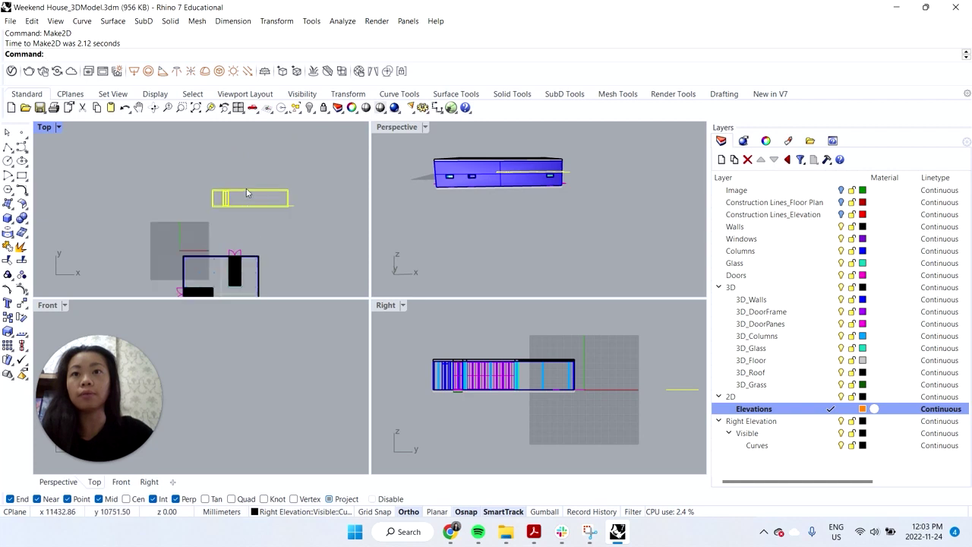
pyautogui.click(339, 244)
pyautogui.click(373, 228)
pyautogui.click(359, 225)
pyautogui.click(354, 244)
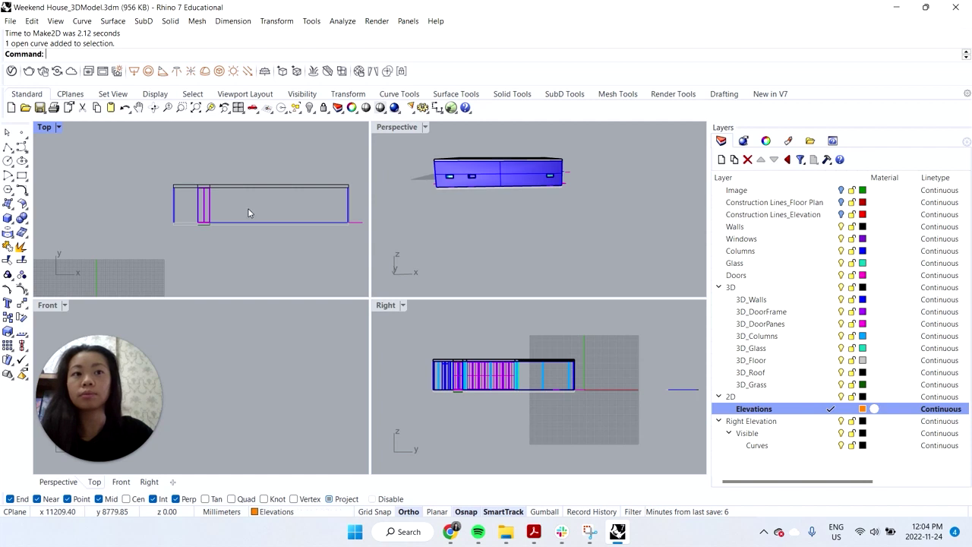
pyautogui.scroll(6, 214, 202)
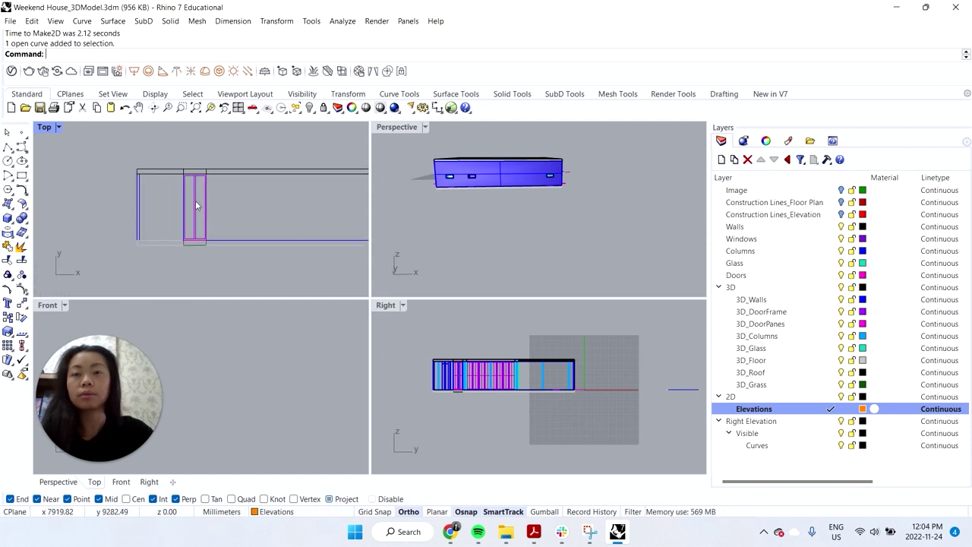
pyautogui.moveTo(212, 201); pyautogui.dragTo(147, 207, button='right')
pyautogui.scroll(-4, 147, 206)
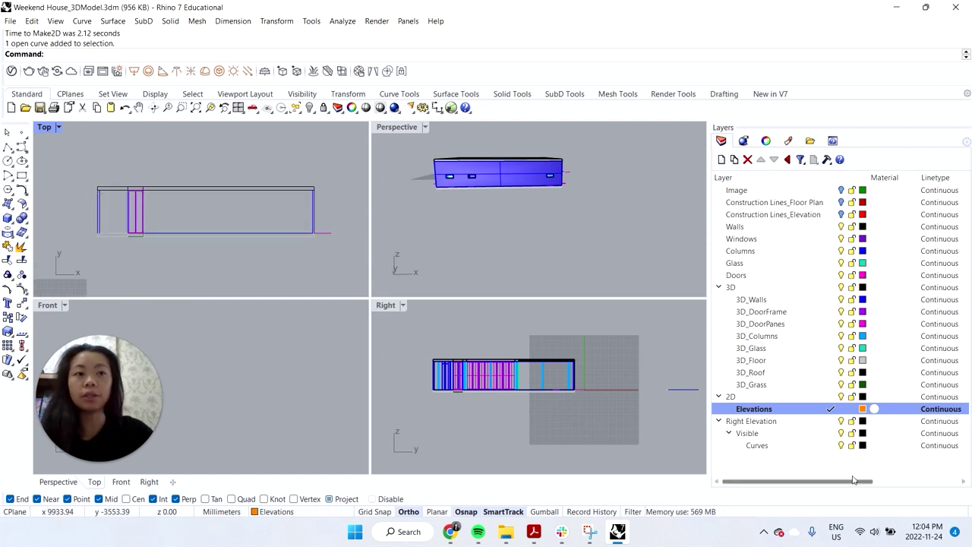
# - Check the Right Elevation layer group and inspect the lower edge of its drawing in the Top view
pyautogui.click(720, 422)
pyautogui.click(720, 422)
pyautogui.scroll(3, 126, 224)
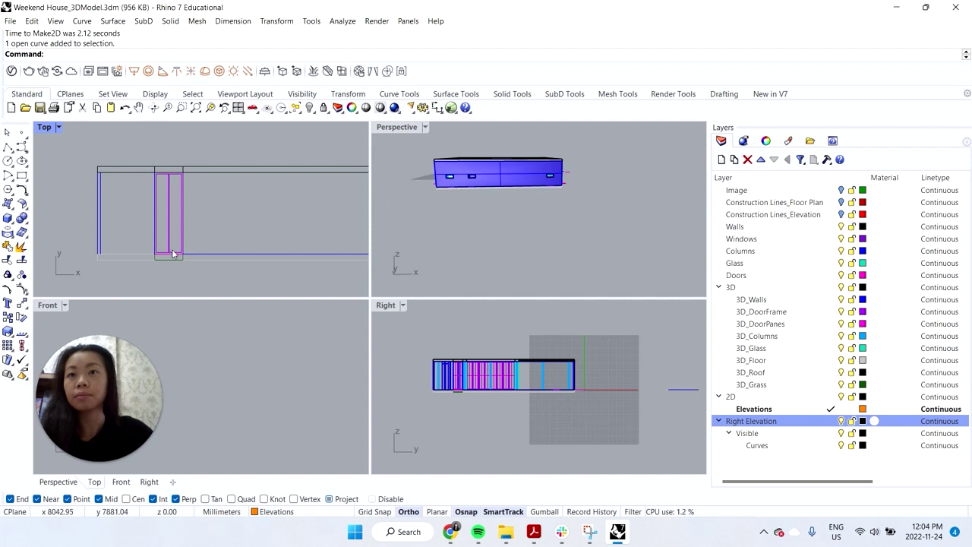
pyautogui.scroll(-3, 167, 227)
pyautogui.click(339, 237)
pyautogui.click(349, 241)
# - Change the Right viewport to the Left view and examine the house's left side in it and in Perspective
pyautogui.scroll(2, 591, 382)
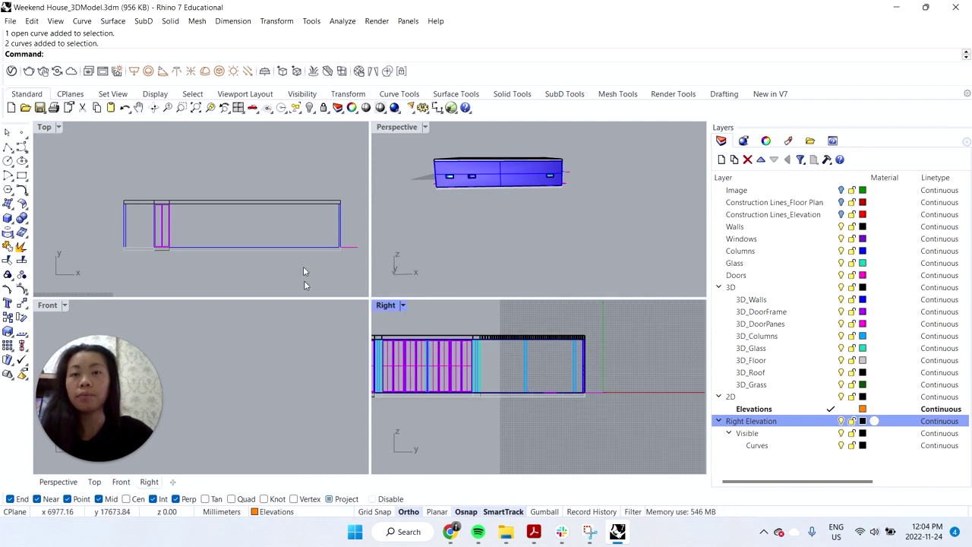
pyautogui.click(402, 305)
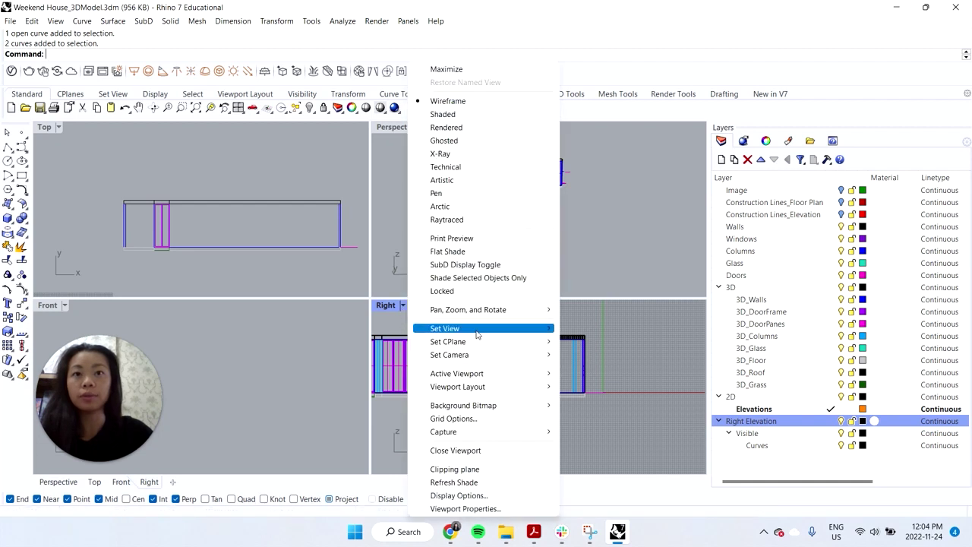
pyautogui.moveTo(467, 328)
pyautogui.click(609, 374)
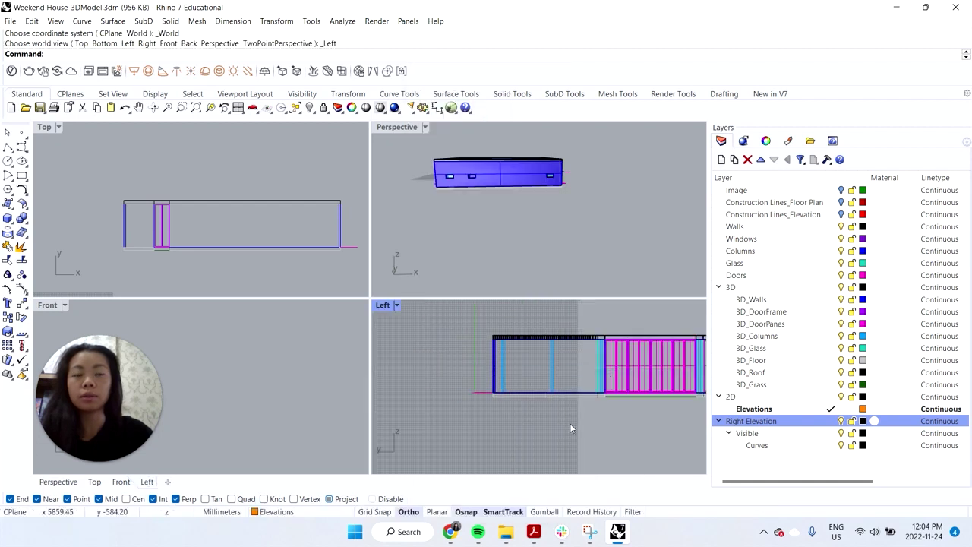
pyautogui.moveTo(567, 423); pyautogui.dragTo(464, 435, button='right')
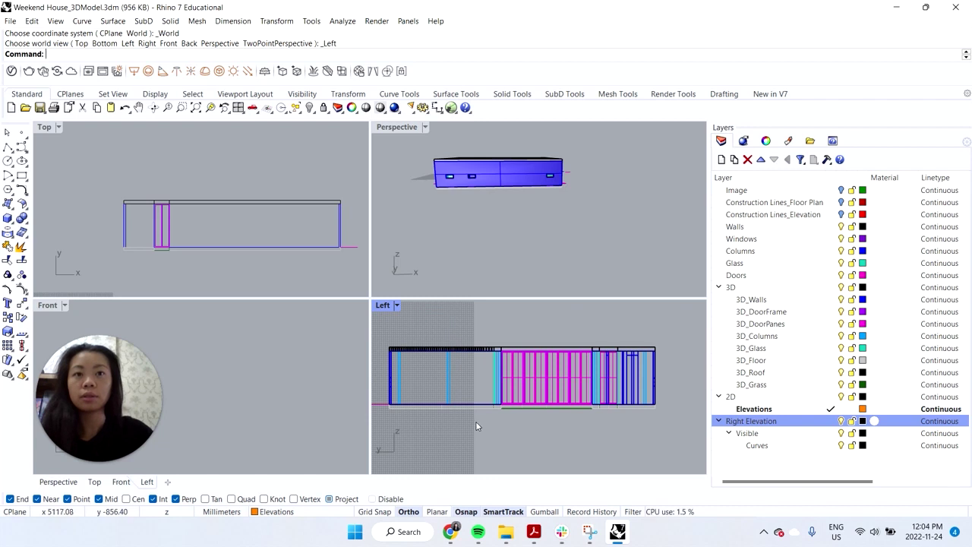
pyautogui.scroll(5, 406, 387)
pyautogui.click(393, 391)
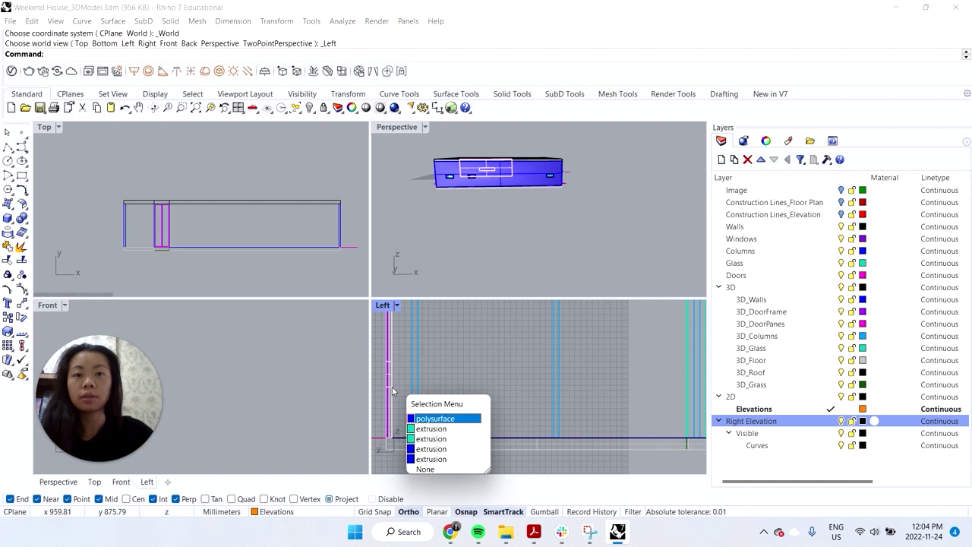
pyautogui.click(445, 373)
pyautogui.moveTo(489, 241); pyautogui.dragTo(604, 233, button='right')
pyautogui.scroll(-3, 517, 347)
pyautogui.scroll(-2, 518, 343)
pyautogui.scroll(-3, 447, 358)
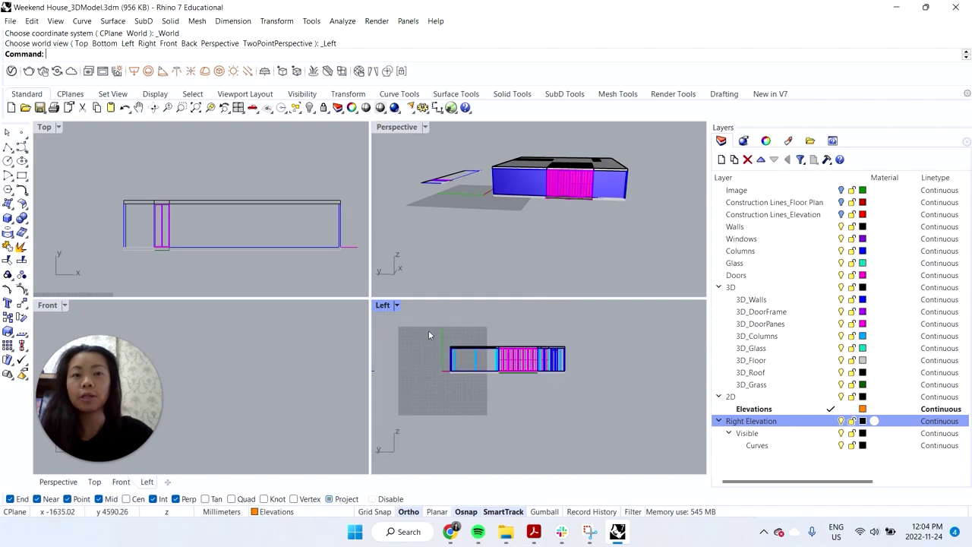
# - Run Make2D on the whole house in the Left view, with the output layer named Left Elevation, and deselect the result
pyautogui.moveTo(429, 331); pyautogui.dragTo(612, 387)
pyautogui.write('Make2D')
pyautogui.press('Return')
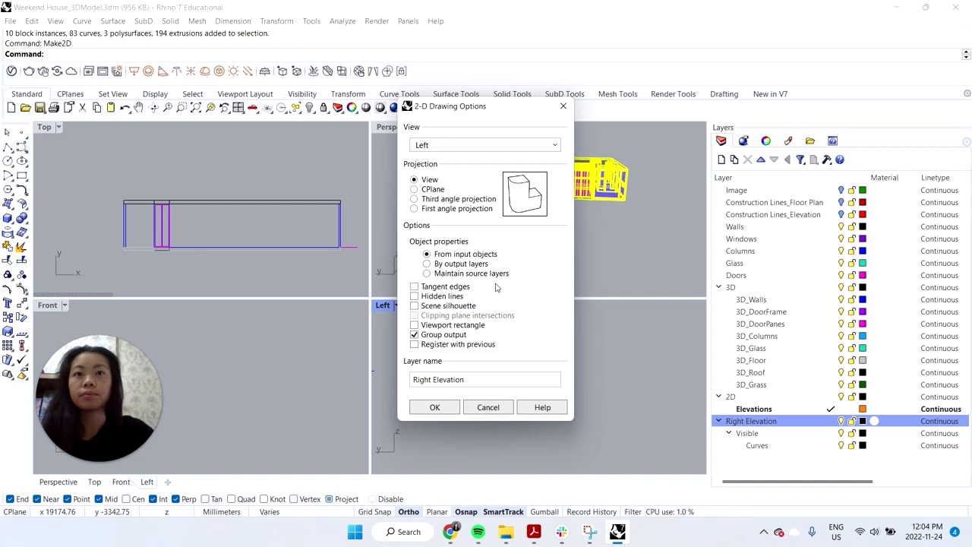
pyautogui.doubleClick(422, 379)
pyautogui.write('Left')
pyautogui.press('Return')
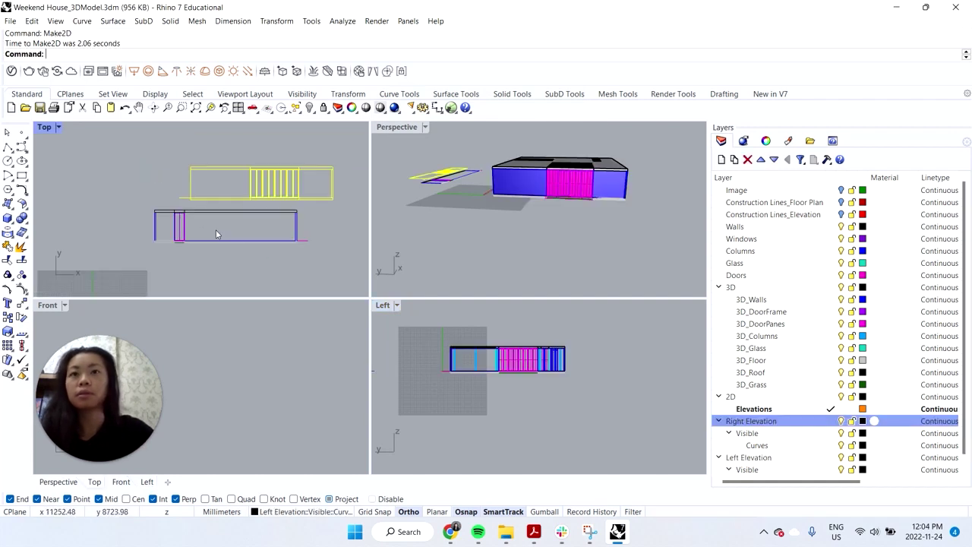
pyautogui.scroll(-2, 213, 228)
pyautogui.press('Escape')
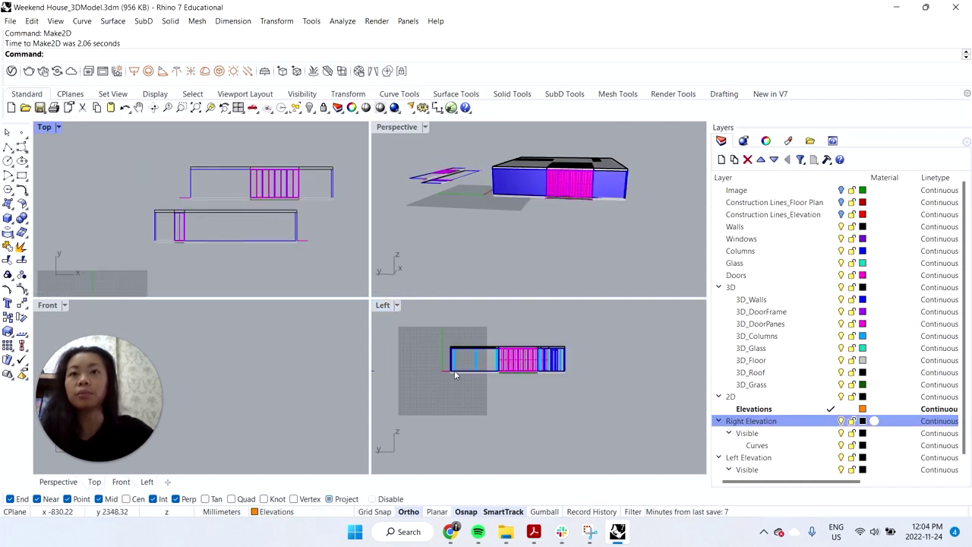
# - Change the Left viewport to the Front view
pyautogui.click(396, 311)
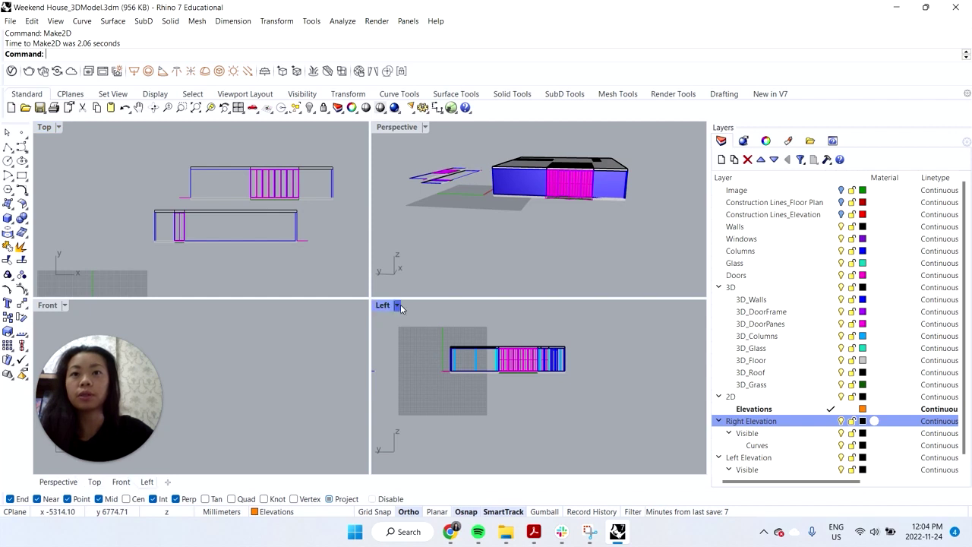
pyautogui.scroll(-1, 743, 461)
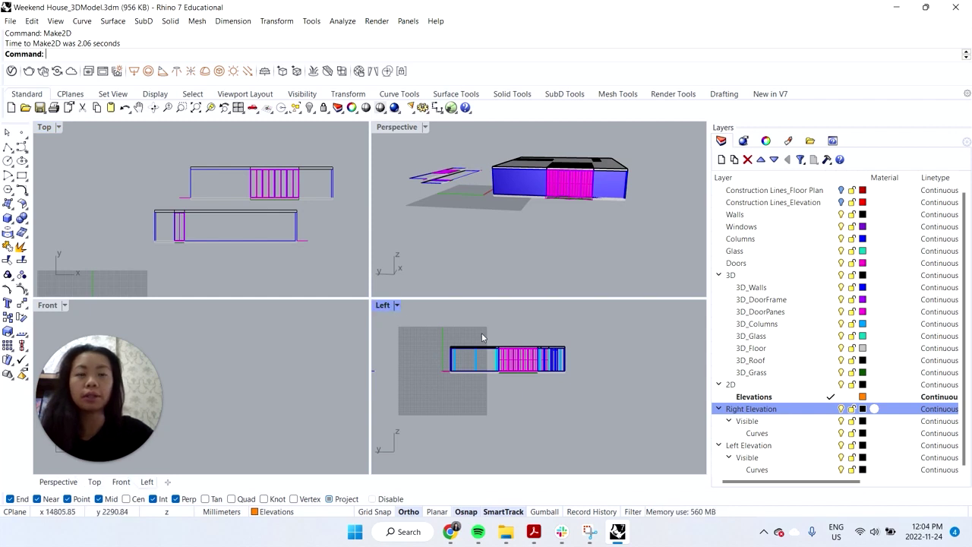
pyautogui.click(396, 305)
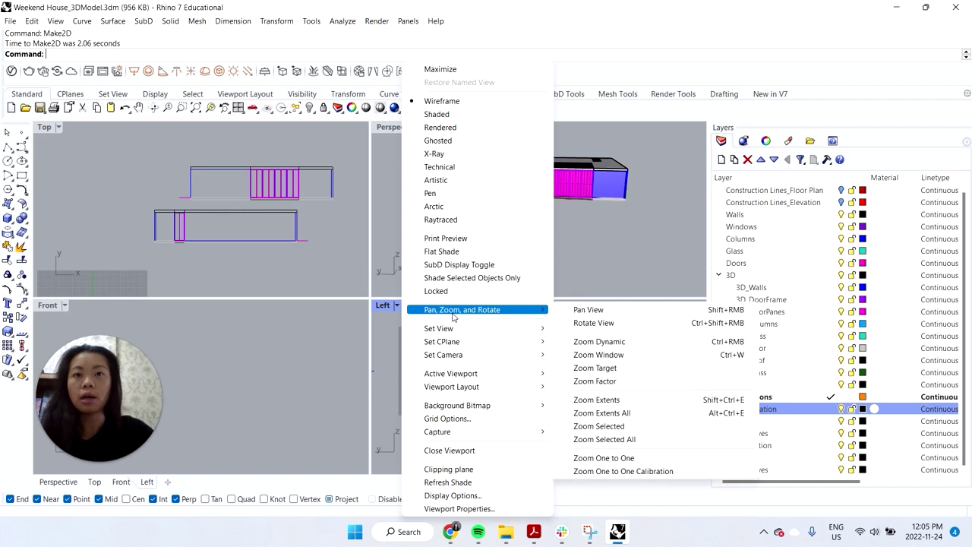
pyautogui.moveTo(458, 329)
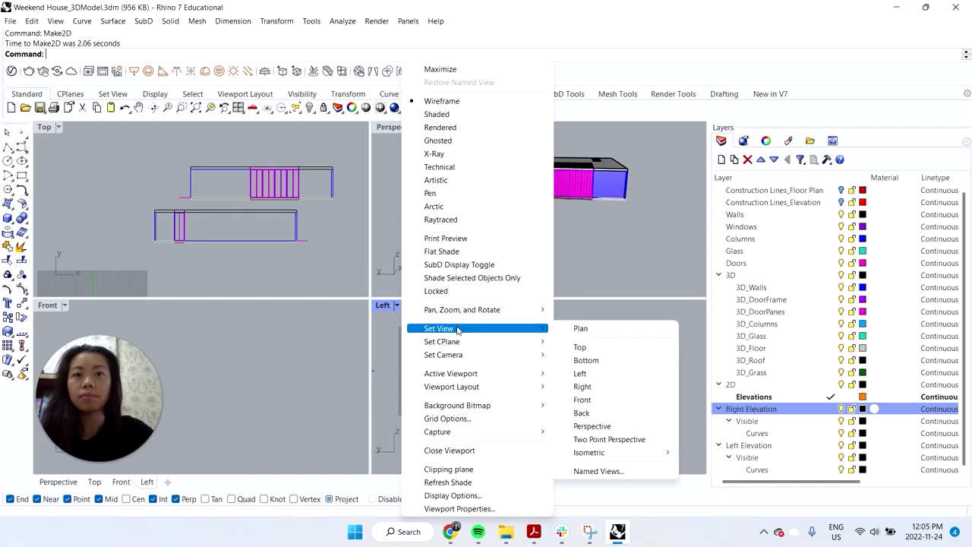
pyautogui.click(607, 403)
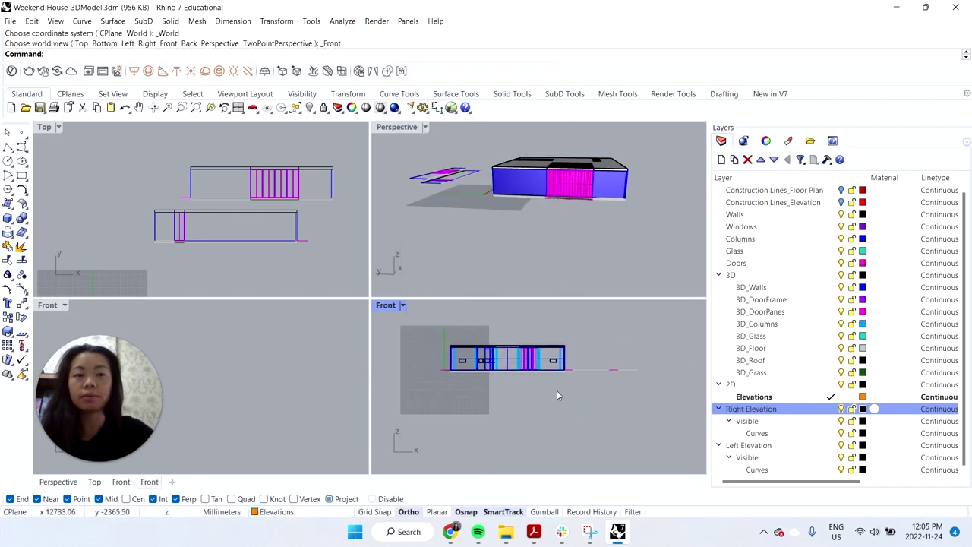
pyautogui.moveTo(426, 329); pyautogui.dragTo(636, 415)
pyautogui.click(604, 405)
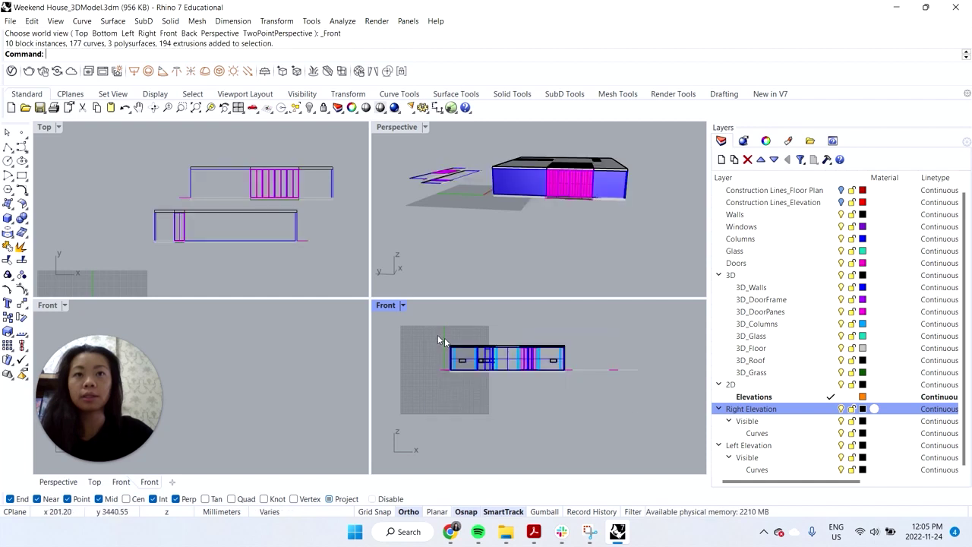
pyautogui.moveTo(429, 331); pyautogui.dragTo(604, 405)
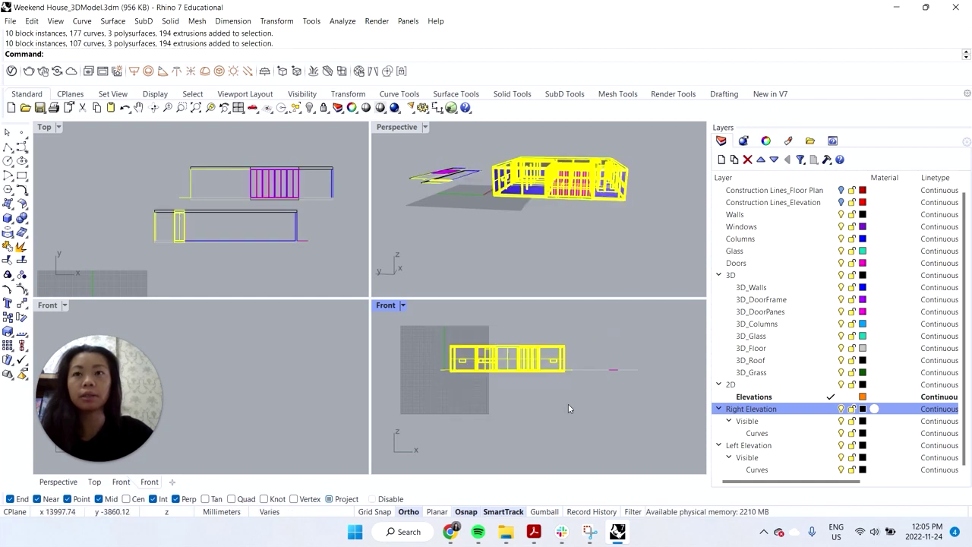
pyautogui.click(568, 404)
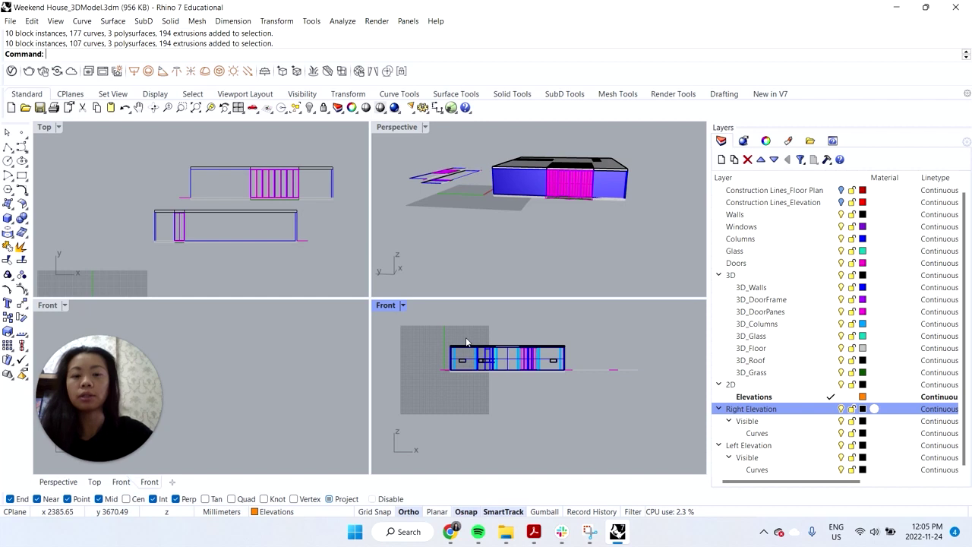
# - Start Make2D with the whole house selected in the Front view and hide the Right Elevation and Left Elevation layers
pyautogui.press('Return')
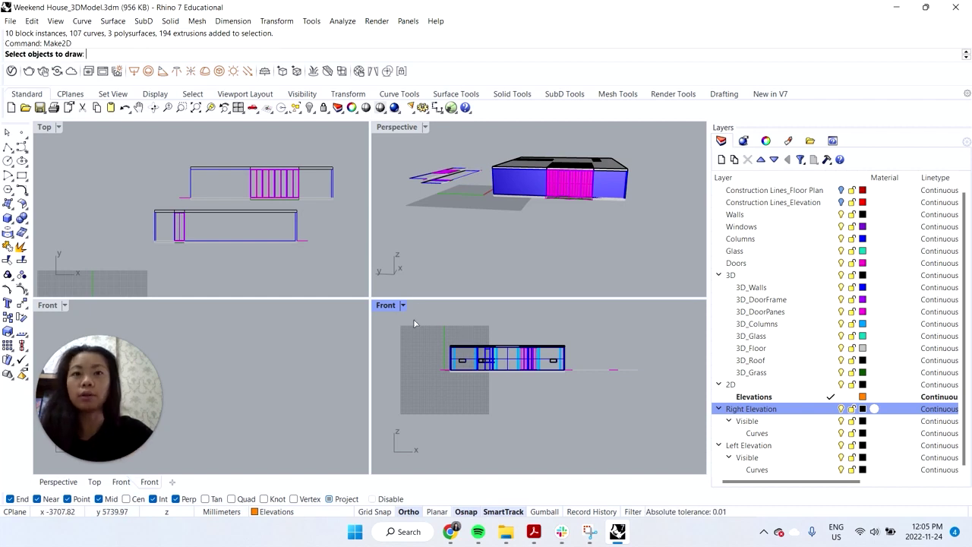
pyautogui.moveTo(415, 321); pyautogui.dragTo(579, 395)
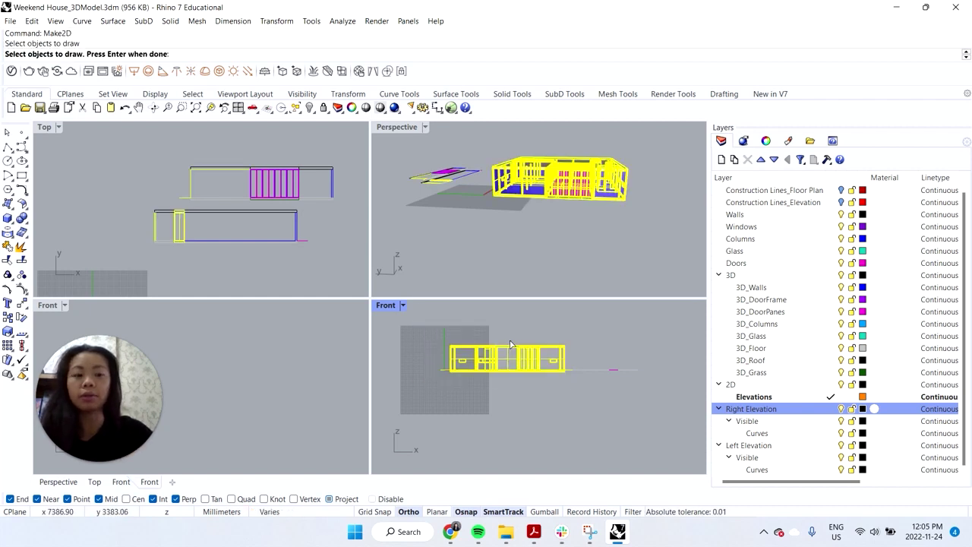
pyautogui.click(841, 410)
pyautogui.click(842, 446)
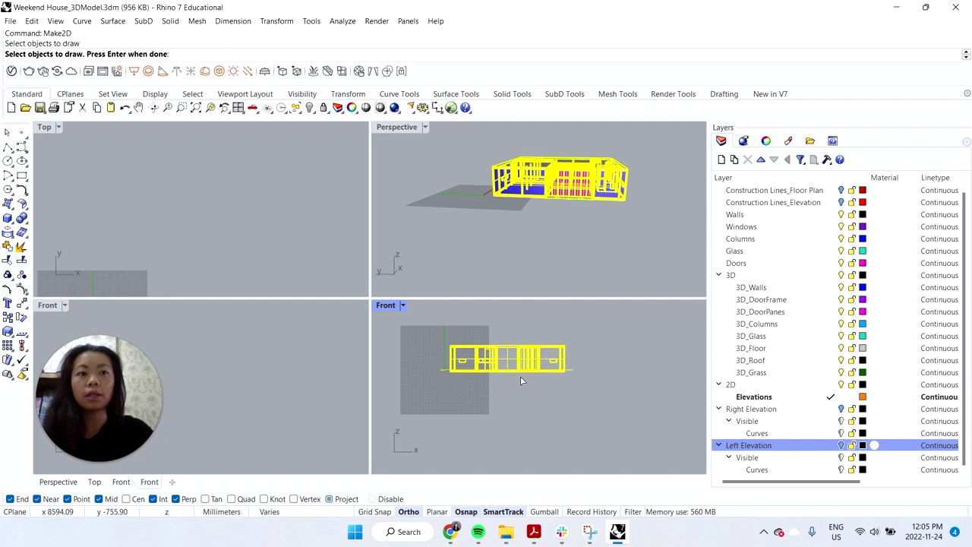
# - Generate the Front view 2D drawing with the layer name Front Elevation, deselect it and inspect it in the Top view
pyautogui.press('Return')
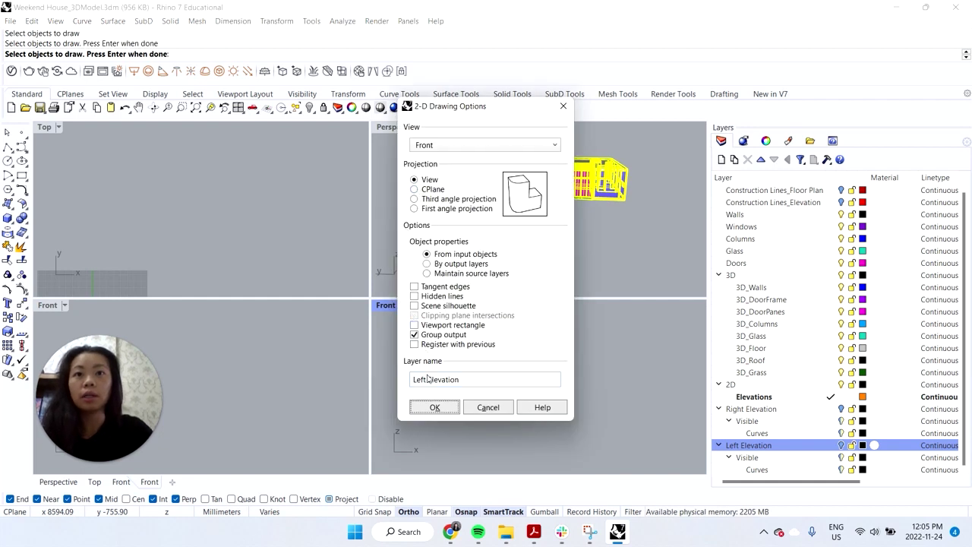
pyautogui.click(427, 379)
pyautogui.press('BackSpace')
pyautogui.write('Front')
pyautogui.click(434, 408)
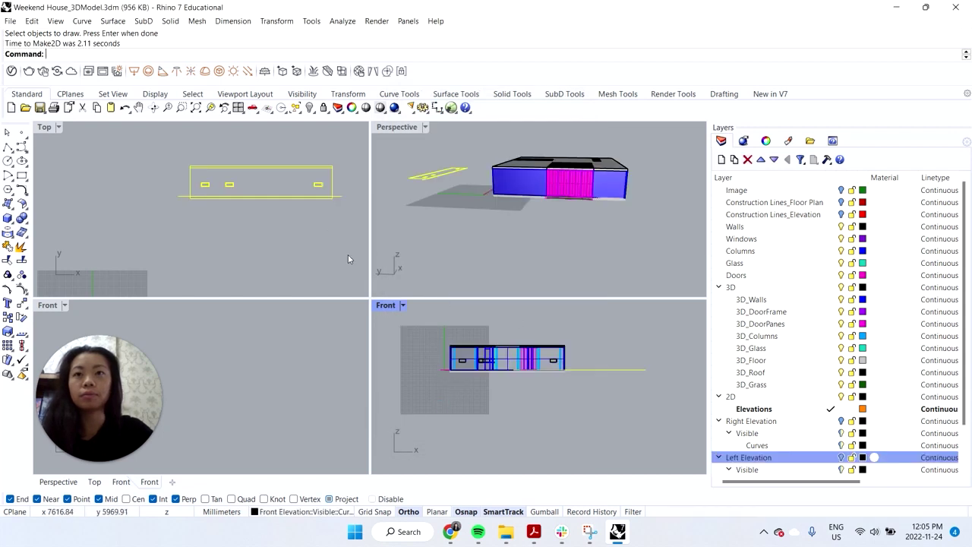
pyautogui.click(307, 218)
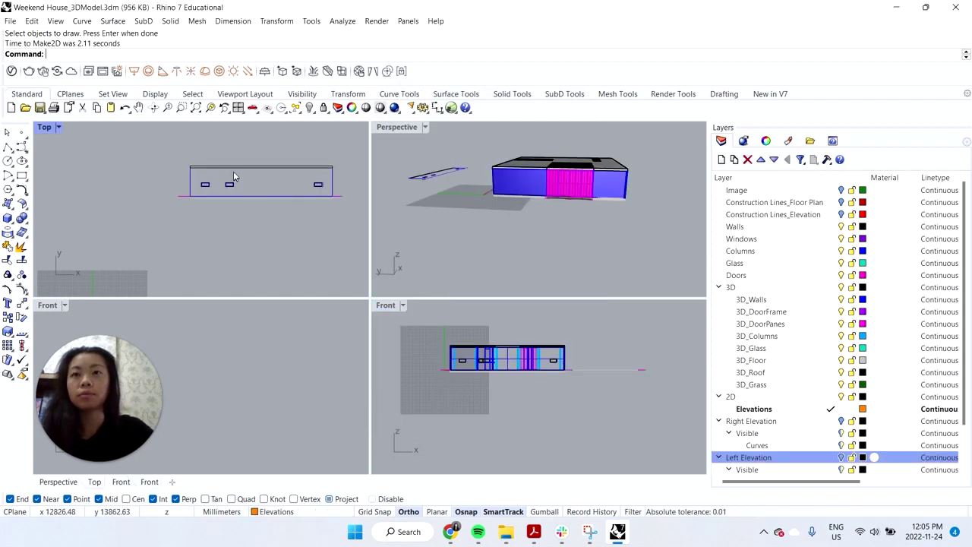
pyautogui.scroll(5, 230, 175)
pyautogui.scroll(-3, 205, 215)
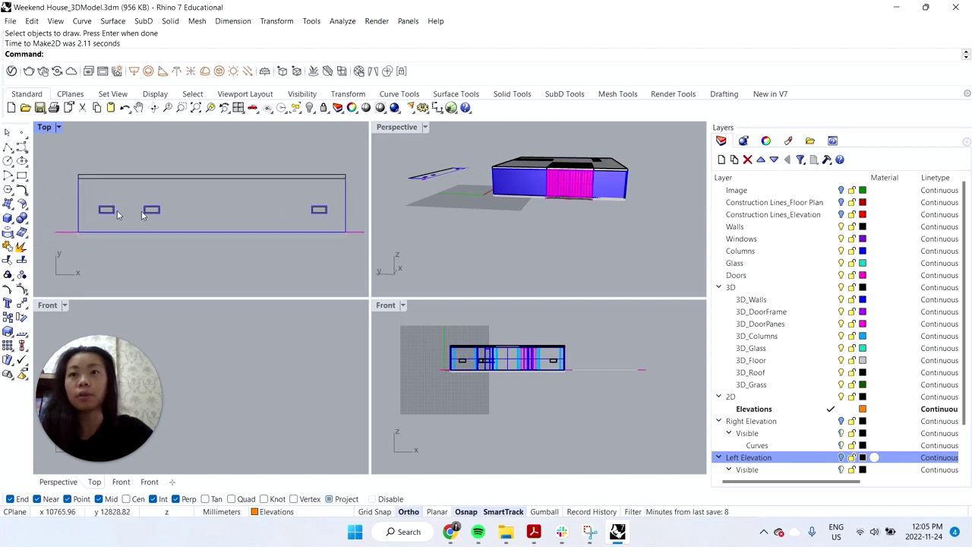
# - Change the lower Front viewport showing the house to the Back view and hide the Front Elevation layer
pyautogui.click(405, 306)
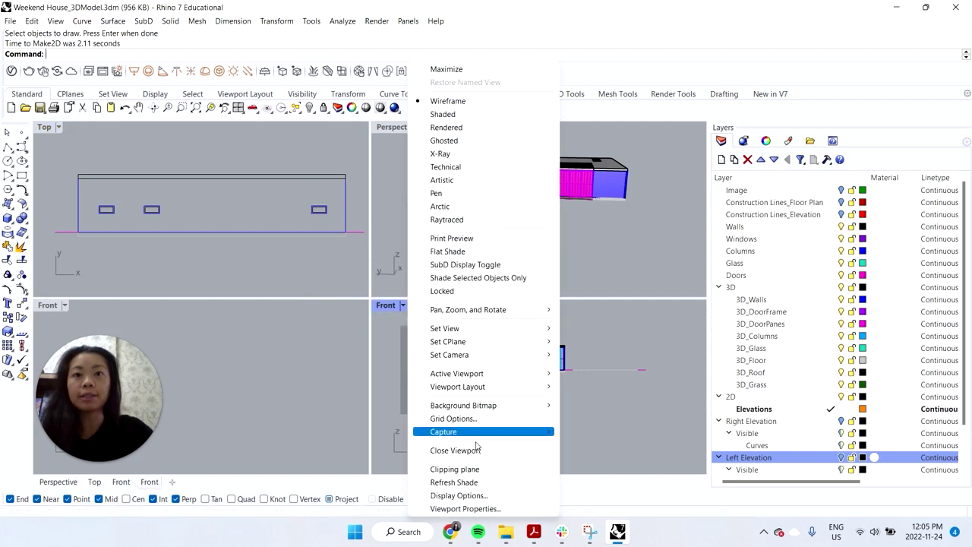
pyautogui.moveTo(471, 328)
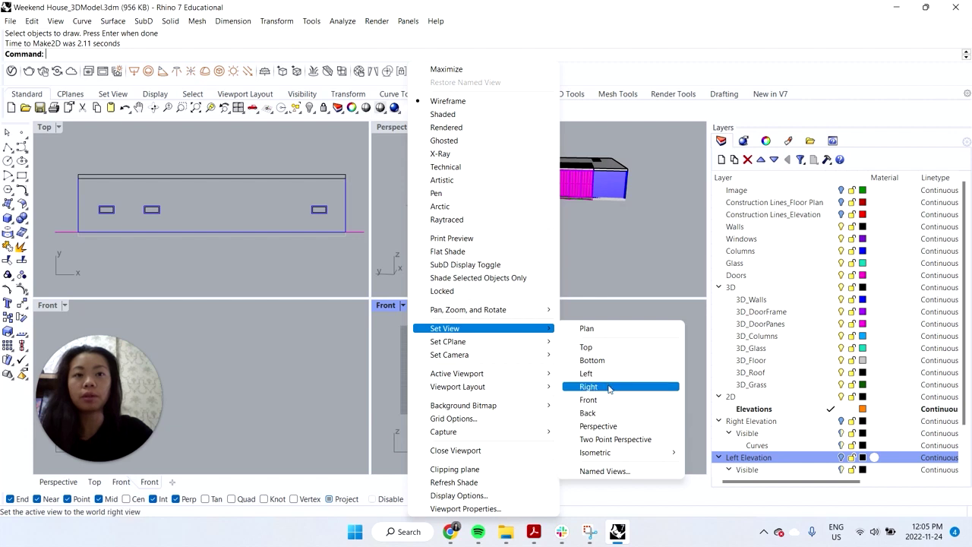
pyautogui.click(606, 415)
pyautogui.moveTo(512, 395); pyautogui.dragTo(455, 392, button='right')
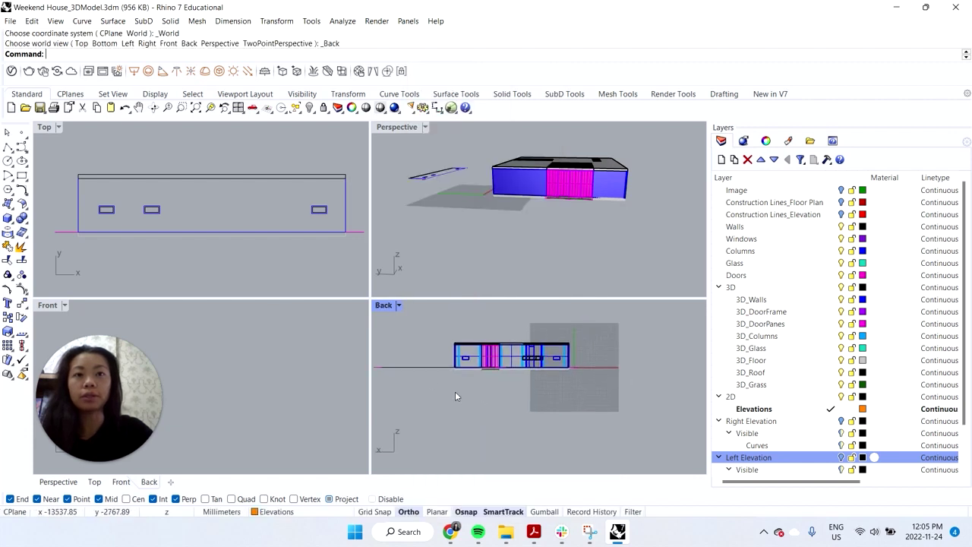
pyautogui.scroll(-2, 824, 445)
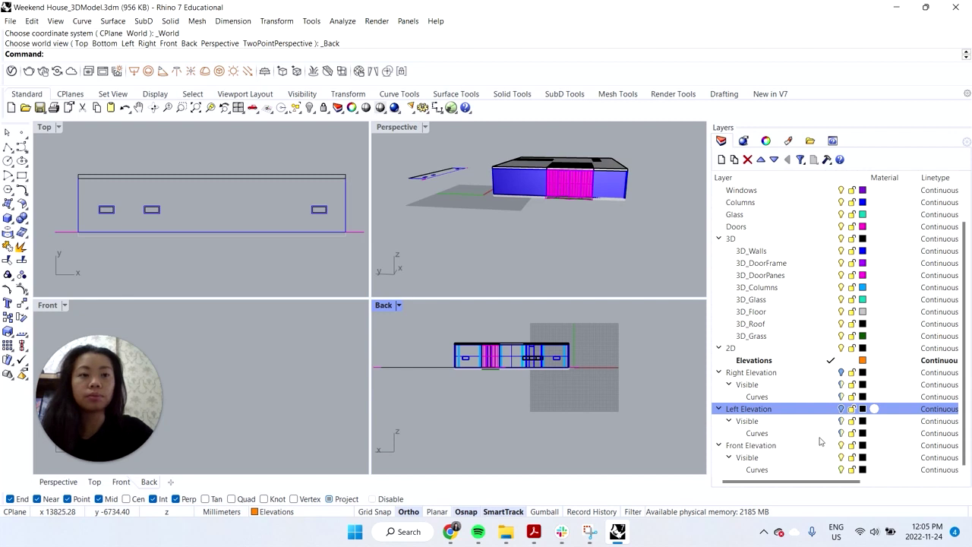
pyautogui.click(840, 445)
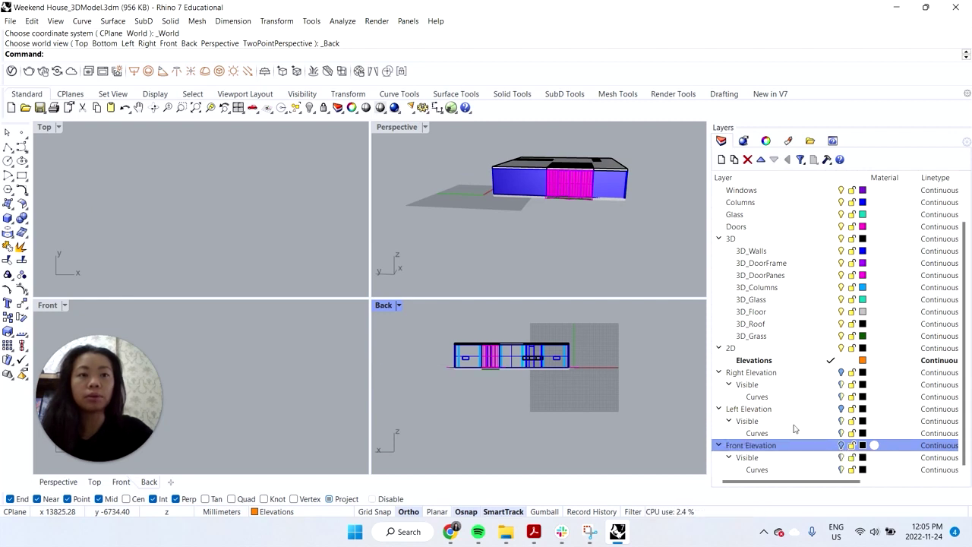
# - Run Make2D on the whole house in the Back view with the layer name Back Elevation, and deselect the result
pyautogui.moveTo(430, 327); pyautogui.dragTo(587, 390)
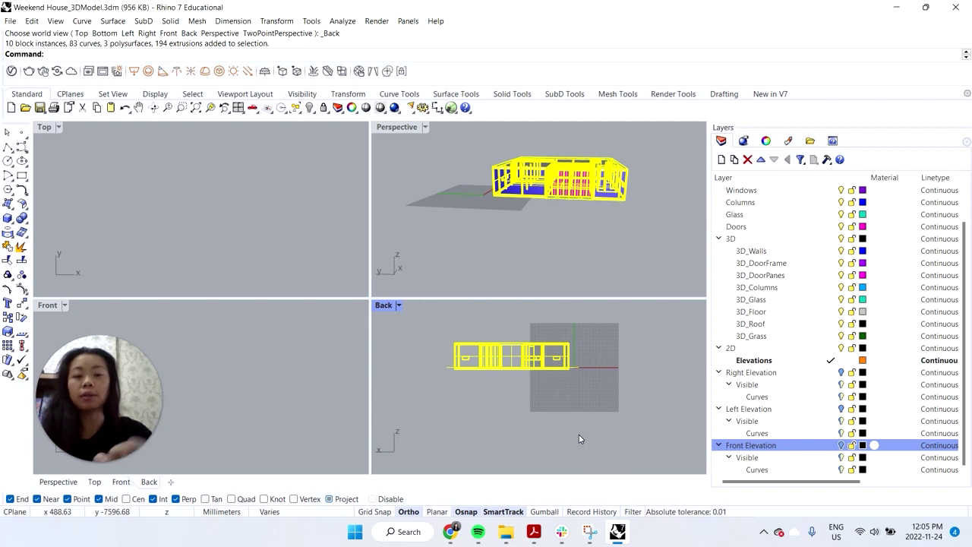
pyautogui.press('Return')
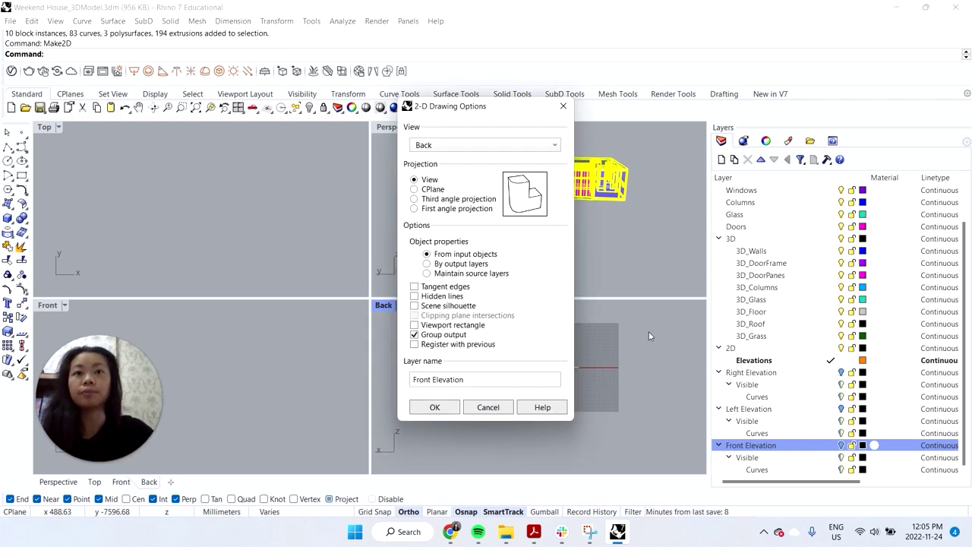
pyautogui.write('Back')
pyautogui.click(417, 407)
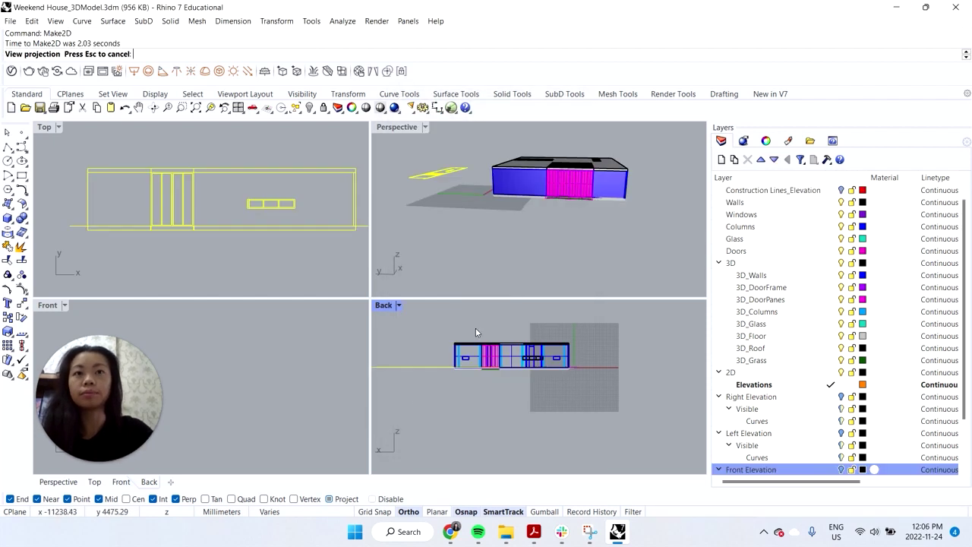
pyautogui.click(266, 269)
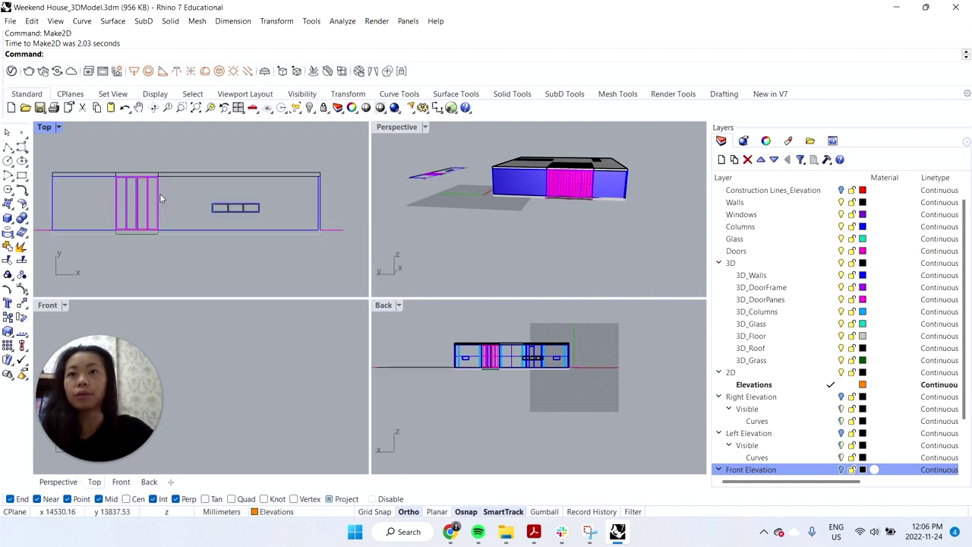
# - Check the roof lines of the back elevation drawing by toggling the visibility of Back Elevation's Curves sublayer
pyautogui.click(172, 180)
pyautogui.click(198, 180)
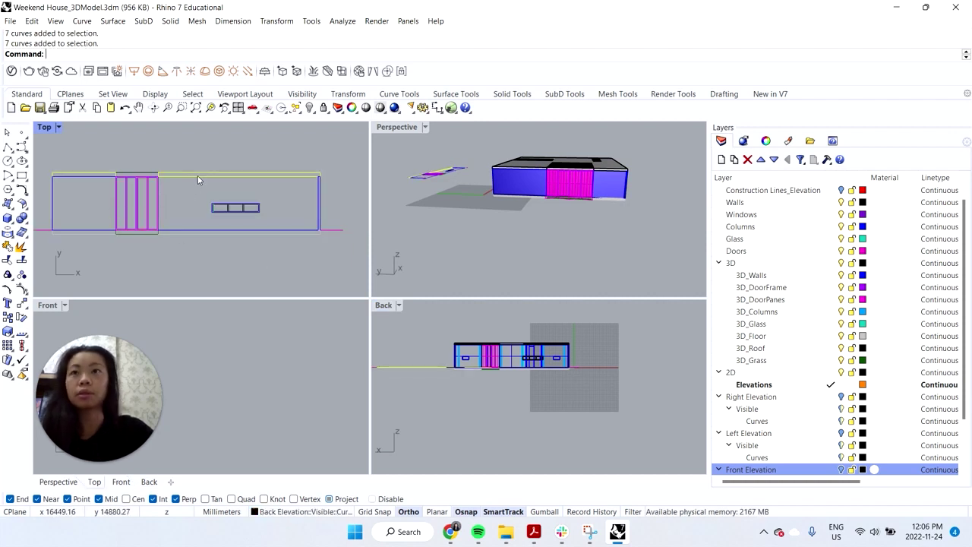
pyautogui.scroll(-3, 810, 450)
pyautogui.click(741, 433)
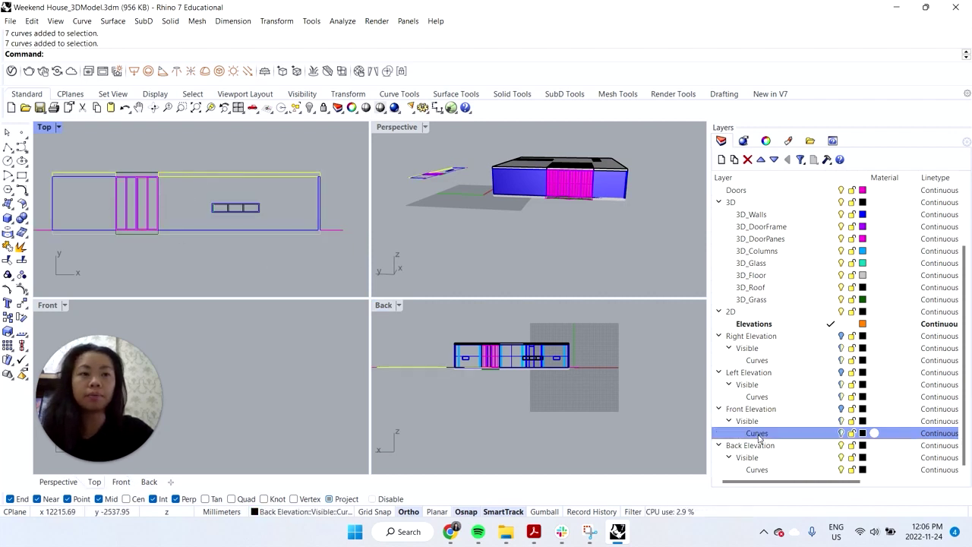
pyautogui.click(845, 471)
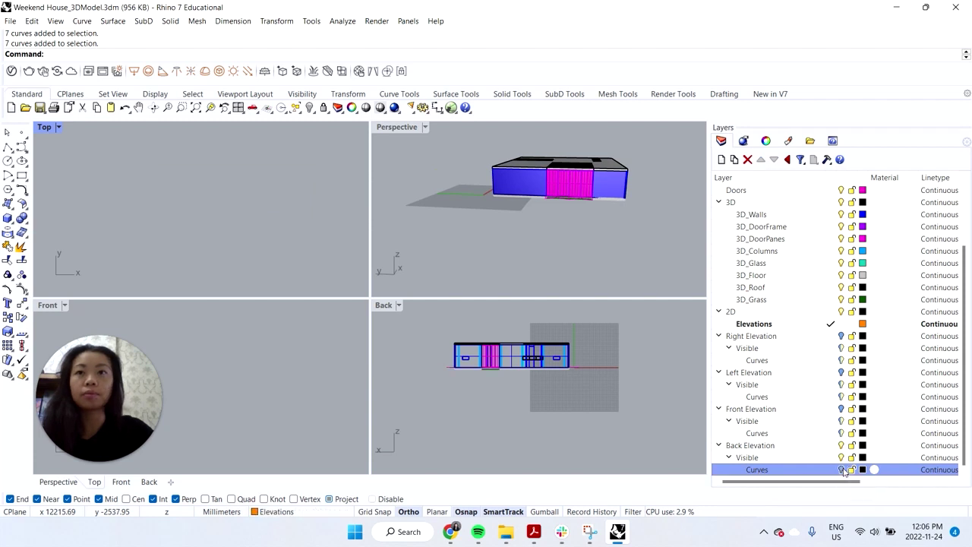
pyautogui.press('Escape')
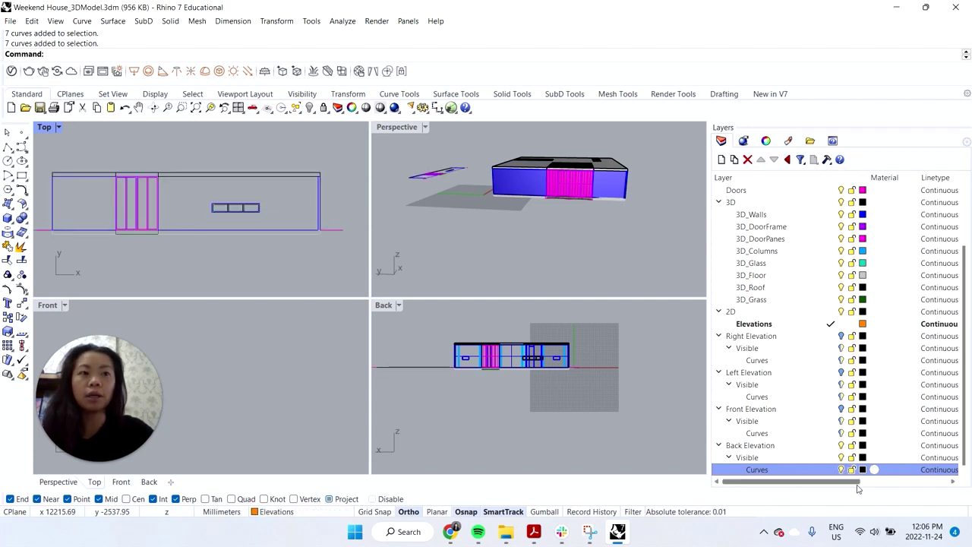
# - Examine the grouped window, wall and door curves of the back elevation drawing in the Top view
pyautogui.moveTo(854, 482); pyautogui.dragTo(813, 484)
pyautogui.click(271, 236)
pyautogui.click(248, 211)
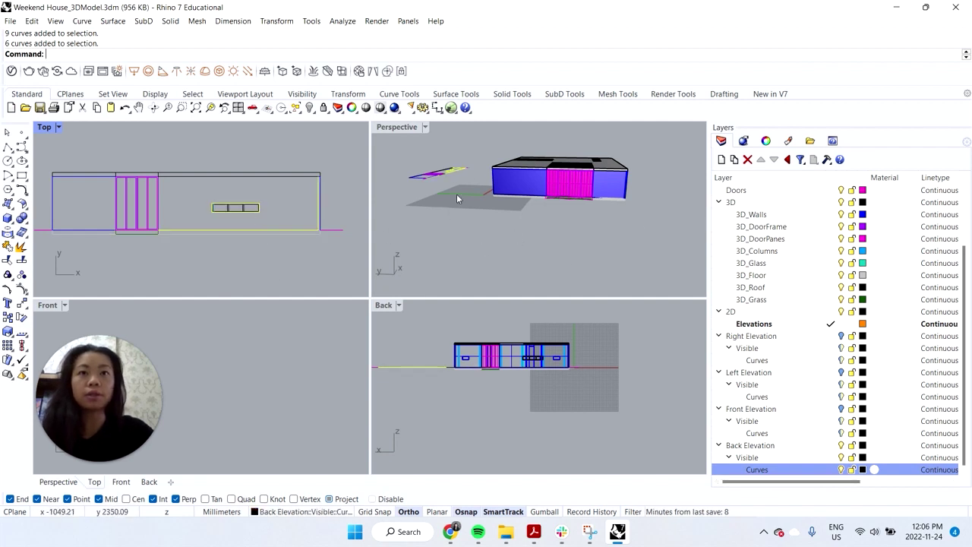
pyautogui.click(158, 200)
pyautogui.scroll(6, 124, 199)
pyautogui.click(200, 216)
pyautogui.click(160, 225)
pyautogui.scroll(-3, 194, 222)
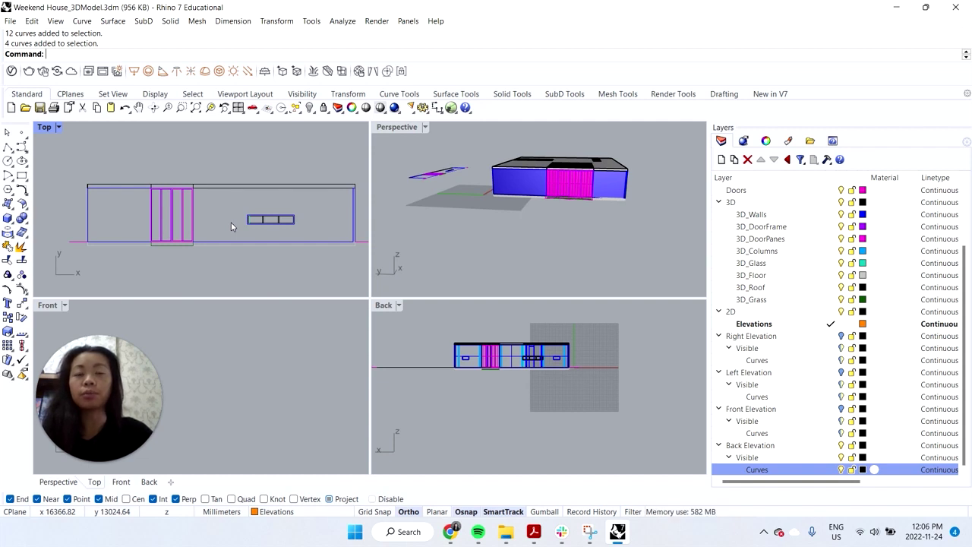
pyautogui.scroll(2, 231, 221)
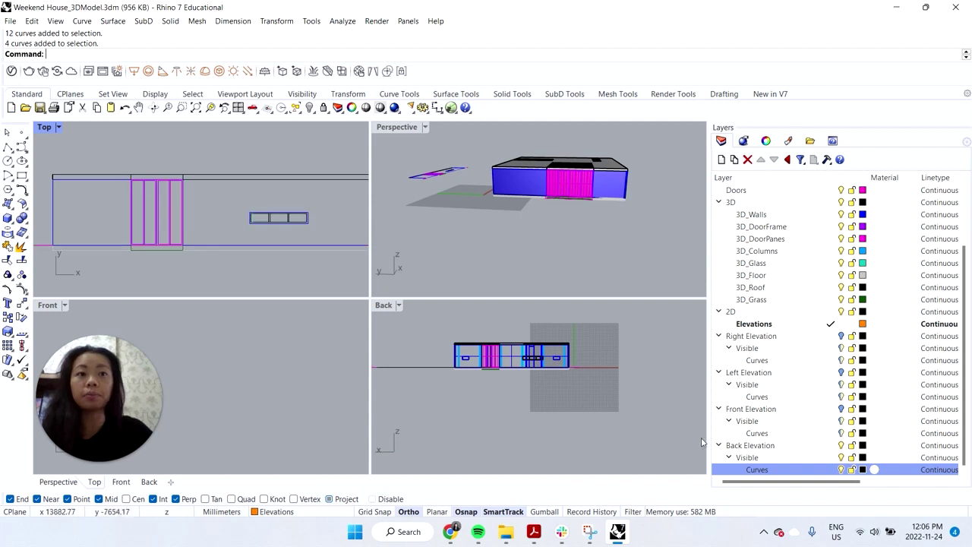
pyautogui.scroll(-6, 258, 228)
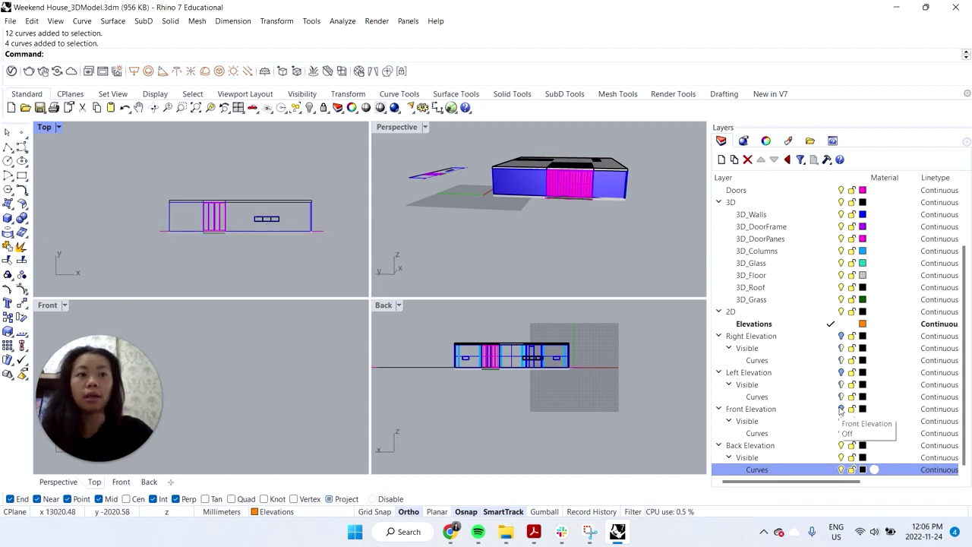
# - Move the back elevation drawing straight down about 5092 mm in the Top view
pyautogui.click(873, 410)
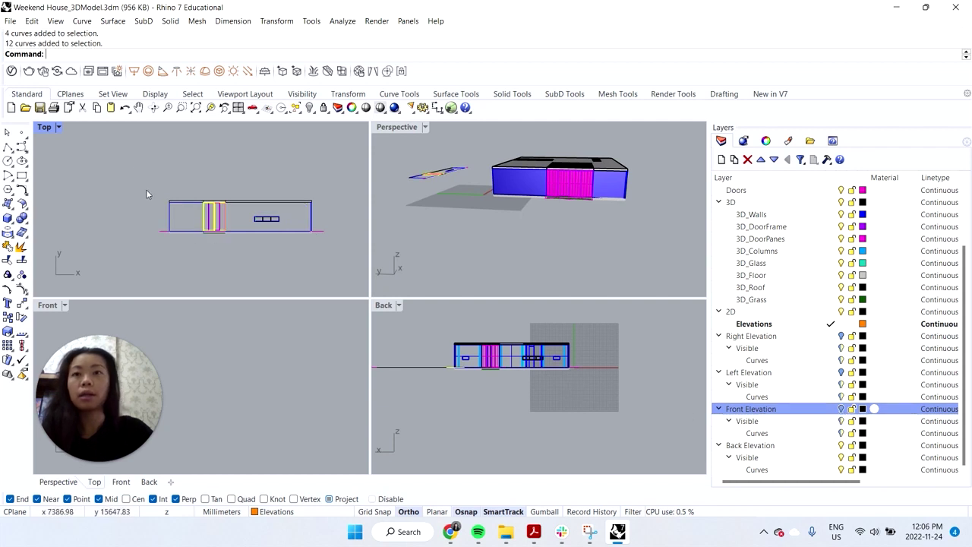
pyautogui.moveTo(142, 174); pyautogui.dragTo(334, 271)
pyautogui.write('move')
pyautogui.press('Return')
pyautogui.click(338, 191)
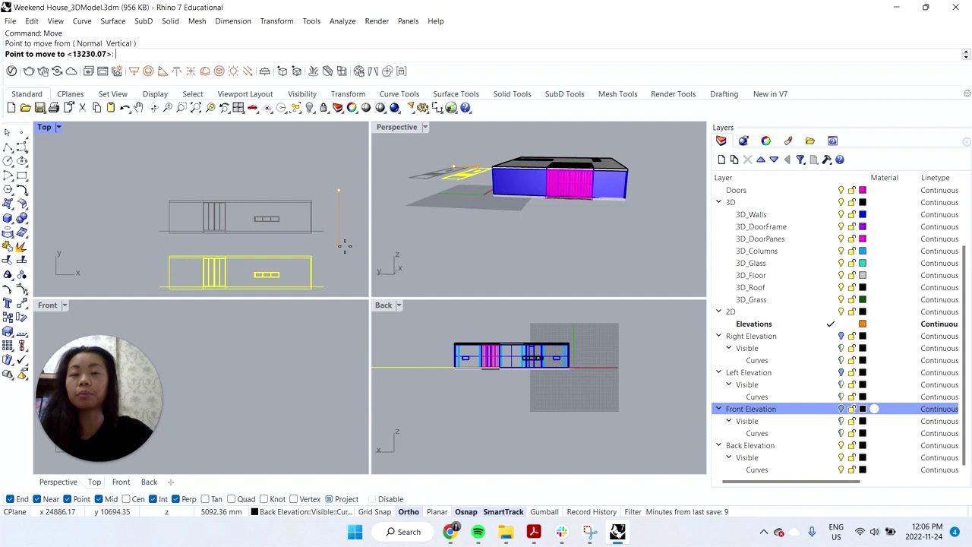
pyautogui.click(339, 248)
# - Turn on the Front Elevation layer and briefly check the Left Elevation layer's drawing in the Top view
pyautogui.click(841, 409)
pyautogui.click(841, 373)
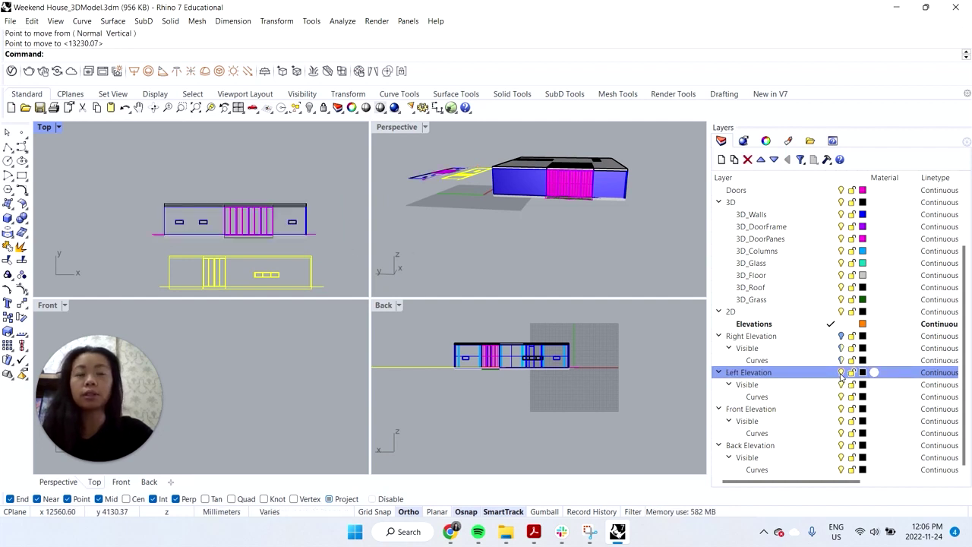
pyautogui.click(841, 373)
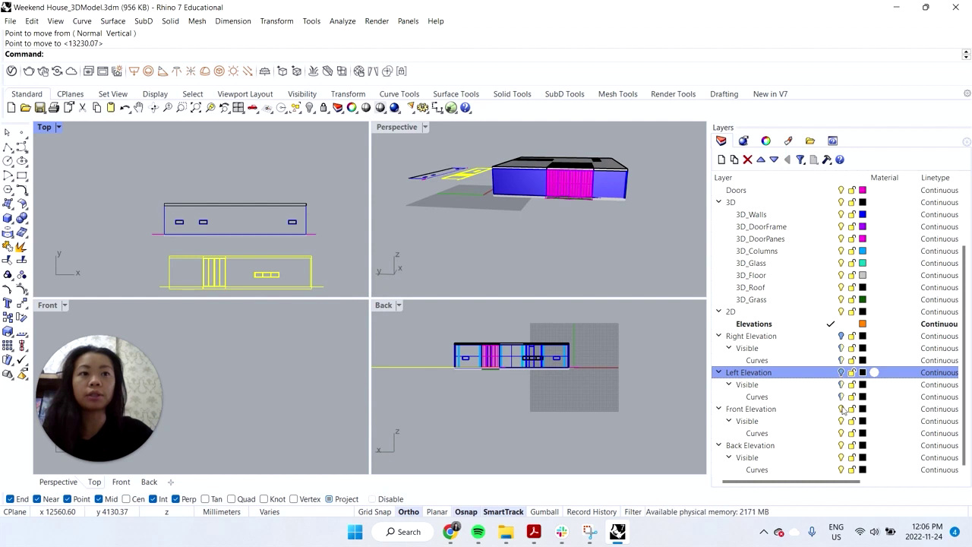
pyautogui.click(842, 414)
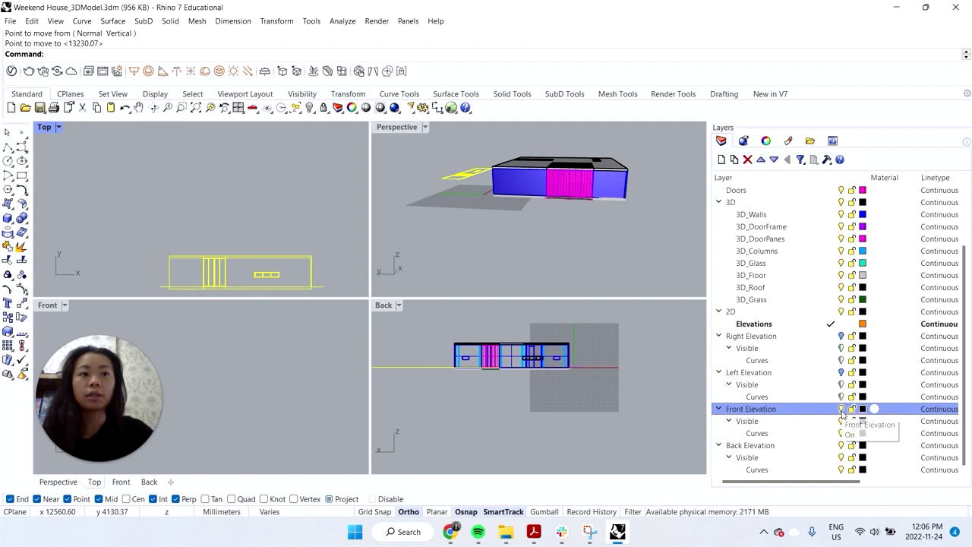
# - Move the front and back elevation drawings together straight down about 5100 mm in the Top view
pyautogui.moveTo(122, 177); pyautogui.dragTo(298, 278)
pyautogui.write('Move')
pyautogui.press('Return')
pyautogui.click(295, 199)
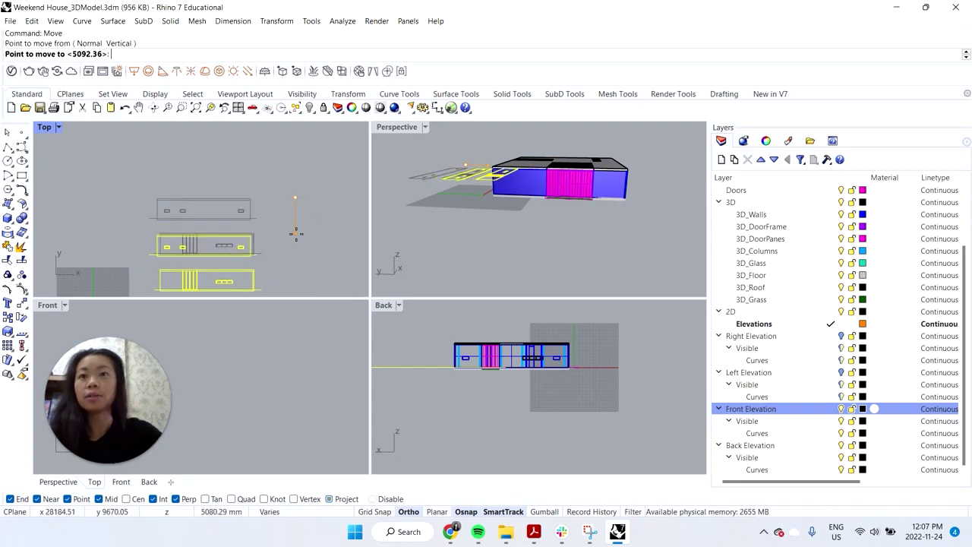
pyautogui.click(296, 235)
# - Turn on the Left Elevation and Right Elevation layers
pyautogui.click(841, 372)
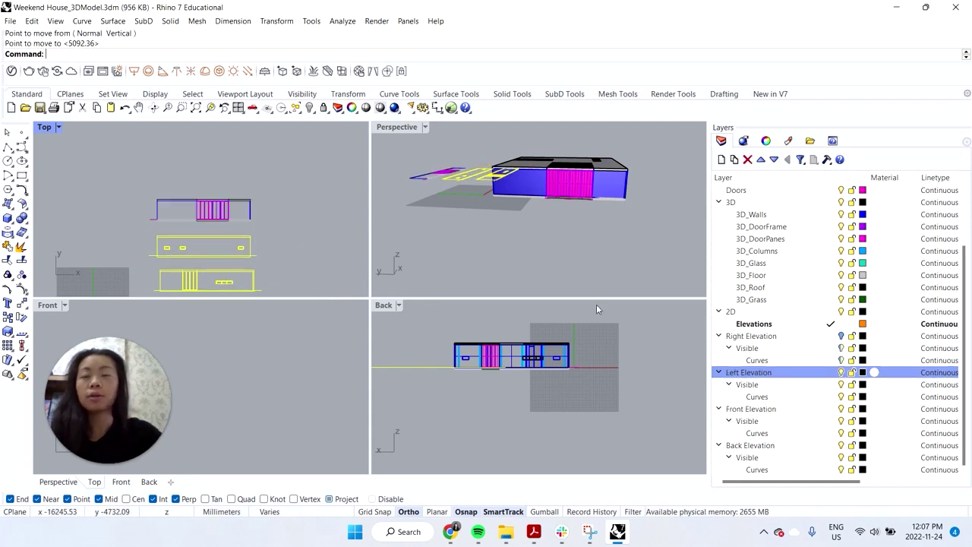
pyautogui.click(841, 336)
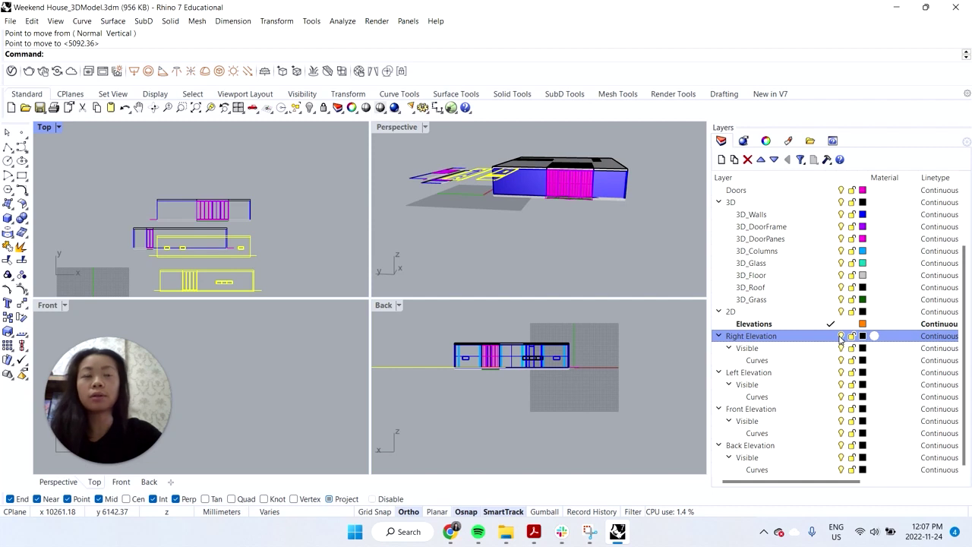
# - With the Right Elevation layer hidden, move the left, front and back elevation drawings together to the right and down in the Top view
pyautogui.scroll(-4, 205, 248)
pyautogui.moveTo(157, 206); pyautogui.dragTo(260, 280)
pyautogui.press('Return')
pyautogui.click(250, 245)
pyautogui.click(300, 266)
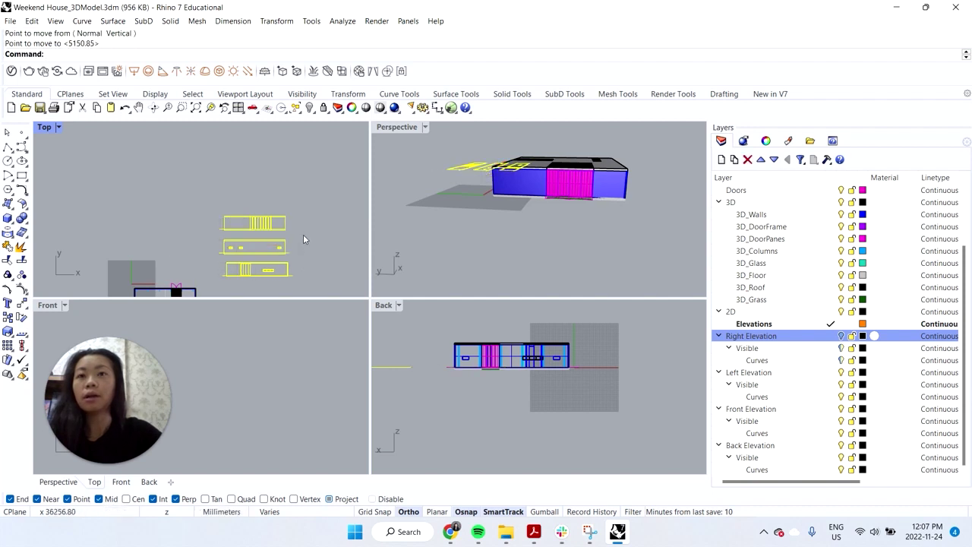
# - Turn on the Right Elevation layer and move its drawing about 14042 mm right, aligning it with the column of other elevations
pyautogui.click(842, 336)
pyautogui.moveTo(142, 225); pyautogui.dragTo(250, 269)
pyautogui.scroll(2, 228, 238)
pyautogui.write('M')
pyautogui.press('Return')
pyautogui.click(218, 237)
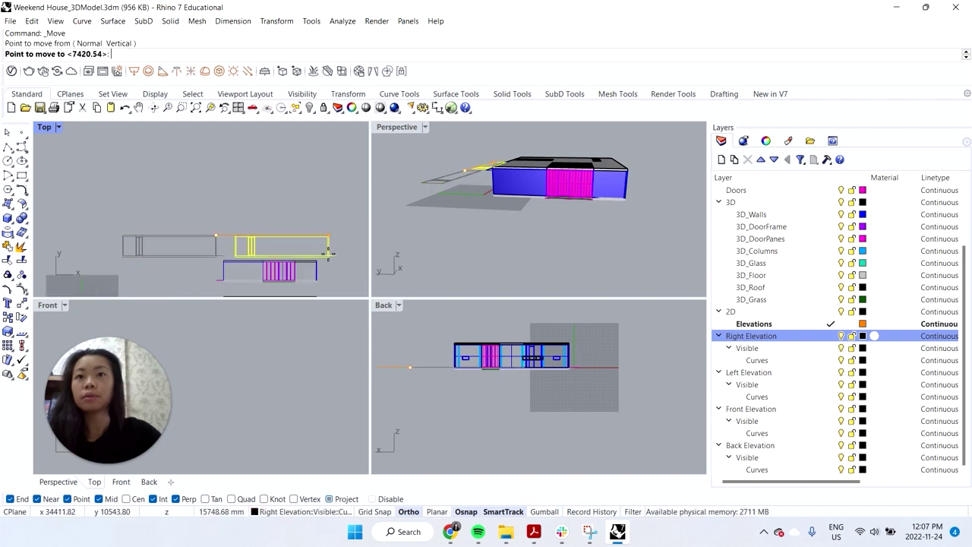
pyautogui.click(317, 235)
# - Move the right elevation drawing straight up about 1976 mm to space it from the left elevation
pyautogui.write('M')
pyautogui.press('Return')
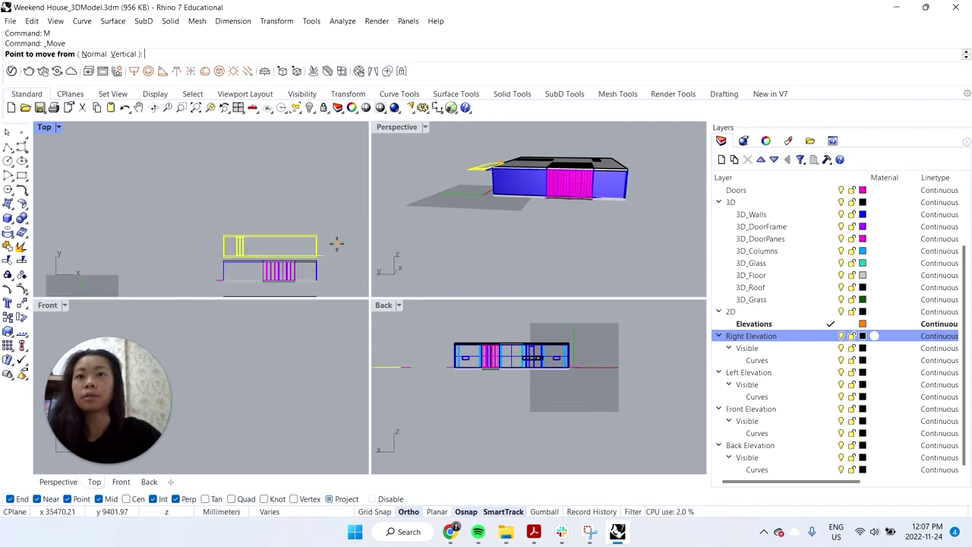
pyautogui.click(337, 243)
pyautogui.click(338, 227)
pyautogui.scroll(-5, 310, 205)
pyautogui.scroll(3, 312, 215)
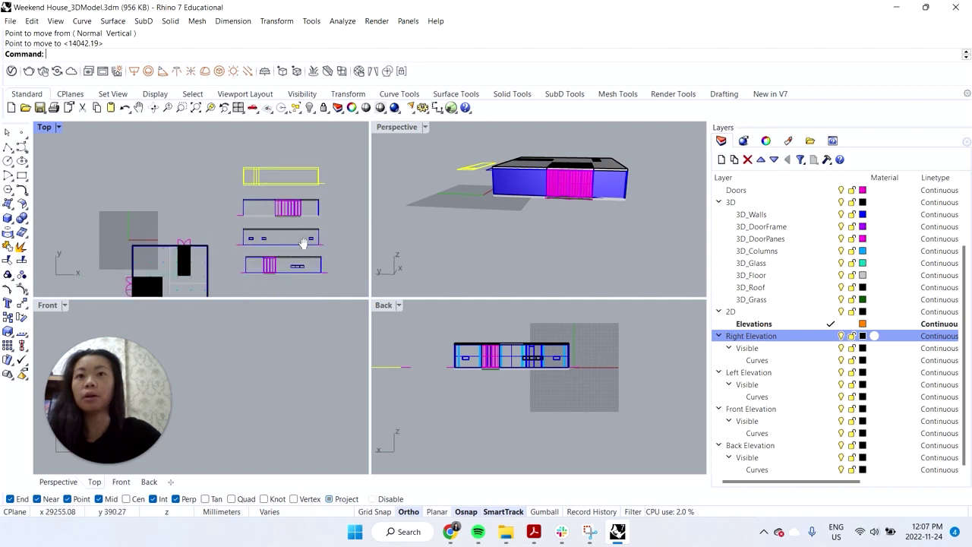
# - Move the back elevation drawing about 485 mm left to align it with the elevations above
pyautogui.moveTo(212, 231); pyautogui.dragTo(338, 270)
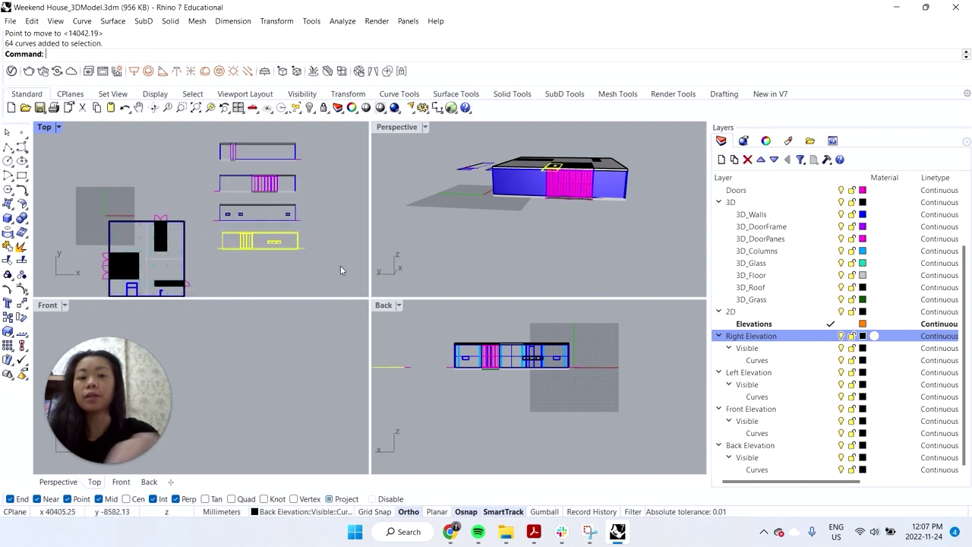
pyautogui.write('M')
pyautogui.press('Return')
pyautogui.scroll(3, 309, 228)
pyautogui.click(295, 236)
pyautogui.click(292, 228)
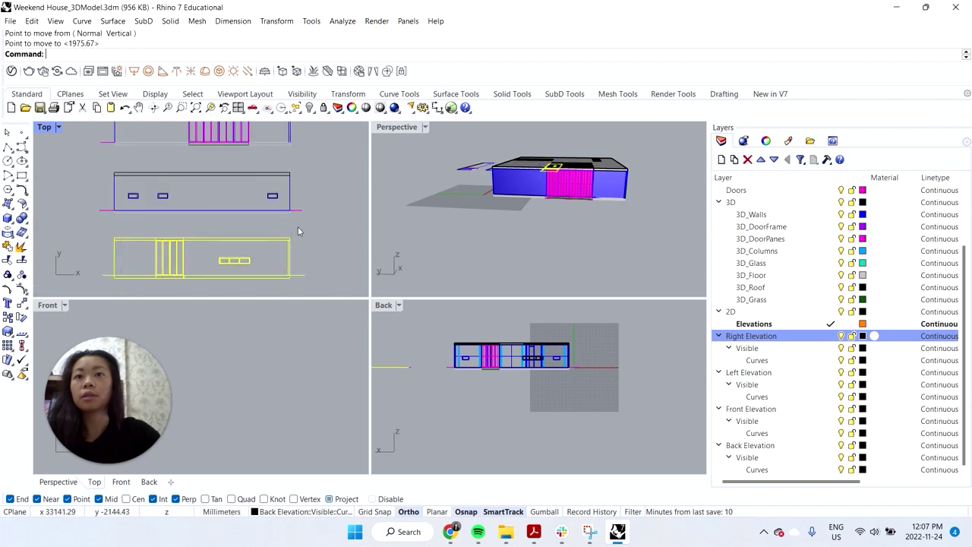
pyautogui.scroll(-4, 299, 225)
pyautogui.press('Escape')
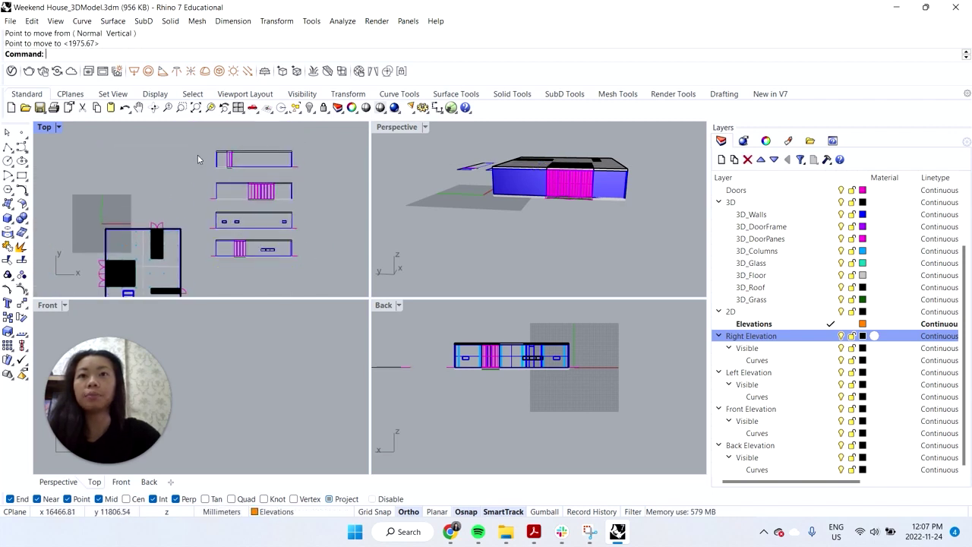
# - Move all four elevation drawings together about 7927 mm to the right, away from the floor plan in the Top view
pyautogui.moveTo(202, 144); pyautogui.dragTo(293, 265)
pyautogui.press('Return')
pyautogui.click(293, 265)
pyautogui.click(337, 291)
pyautogui.press('Escape')
pyautogui.moveTo(271, 232); pyautogui.dragTo(267, 208, button='right')
pyautogui.scroll(-3, 267, 207)
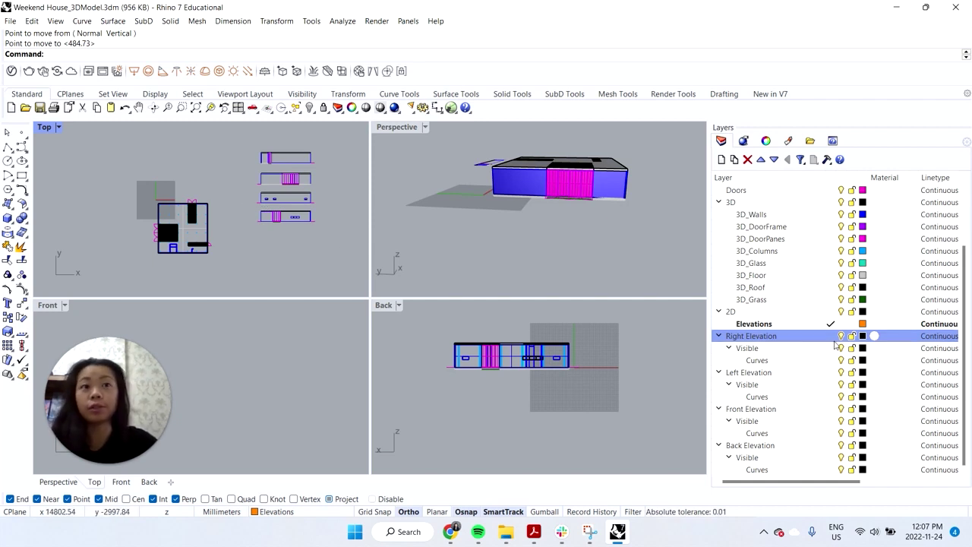
# - Add a sublayer named Section under the 2D layer and place it below Elevations
pyautogui.click(731, 311)
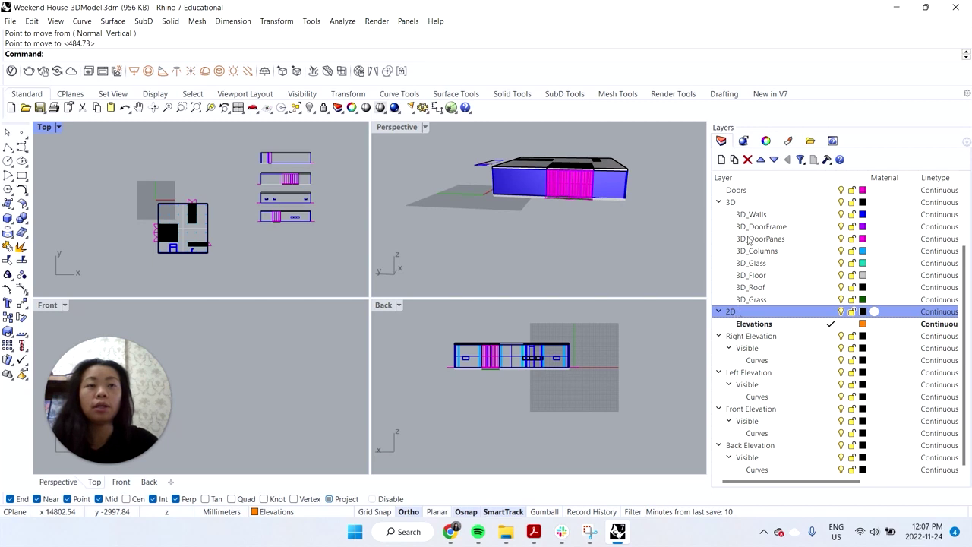
pyautogui.click(733, 159)
pyautogui.write('Section')
pyautogui.press('Return')
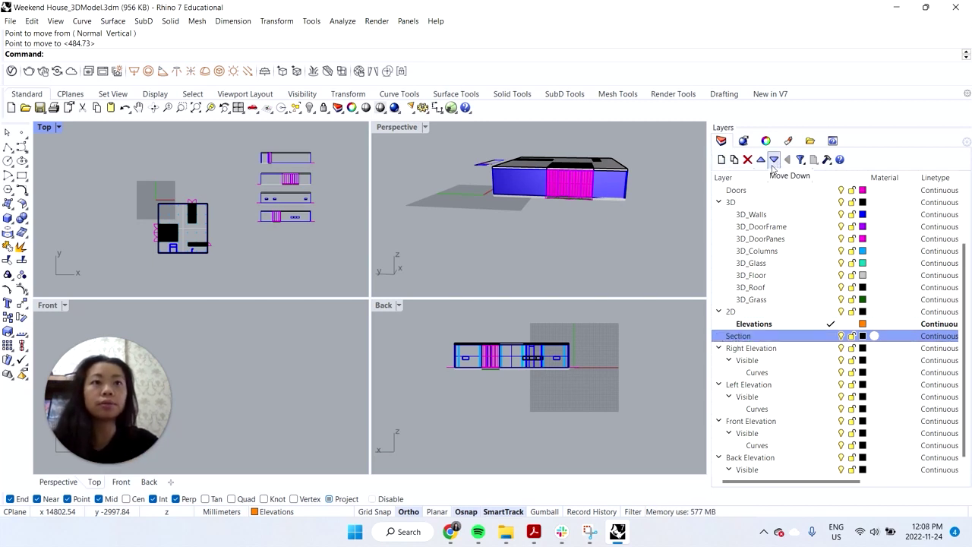
pyautogui.scroll(3, 765, 336)
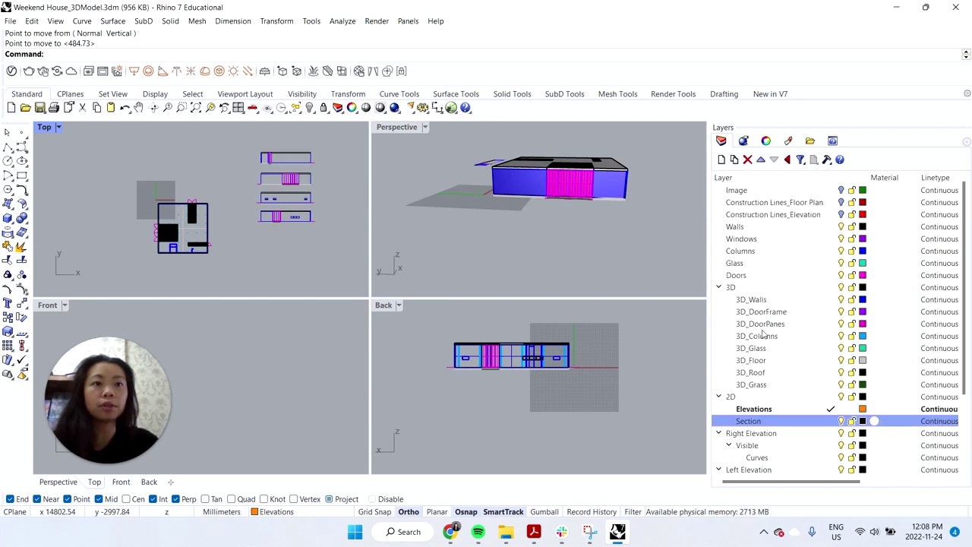
# - Set the Section layer's colour to dark red (R 196, G 34, B 34) and make it the current layer
pyautogui.click(862, 421)
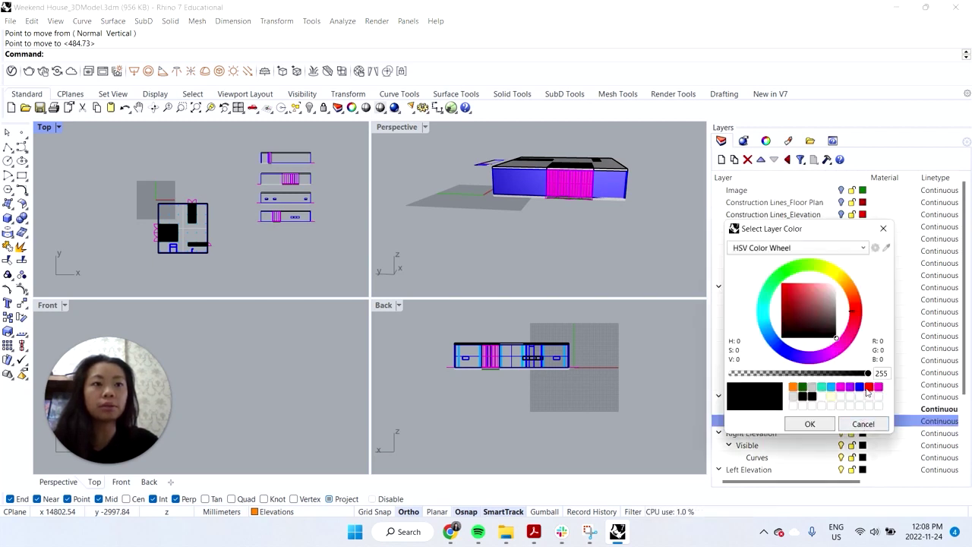
pyautogui.click(791, 296)
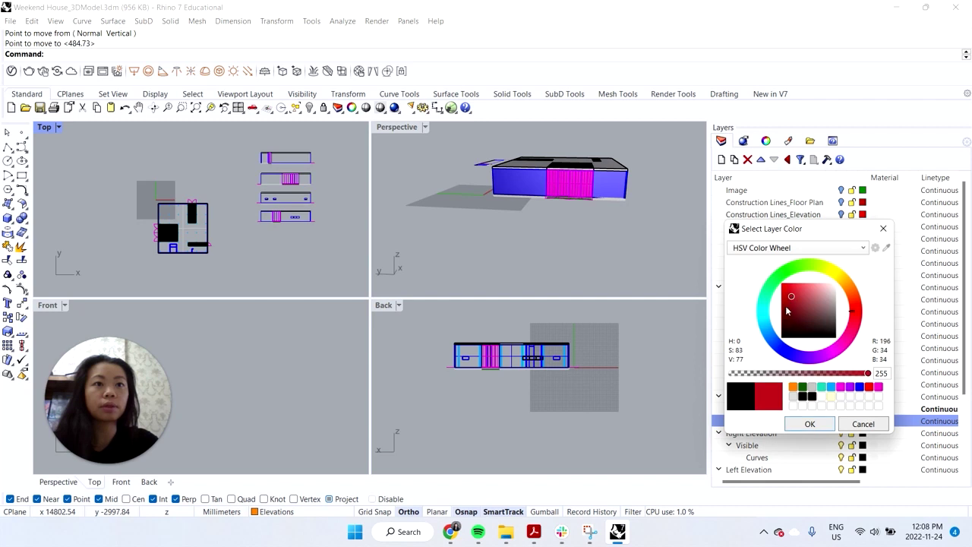
pyautogui.click(810, 424)
pyautogui.click(831, 421)
# - Run Section on the whole model with a horizontal cut line through the double doors and across the house in the Top view
pyautogui.scroll(3, 137, 238)
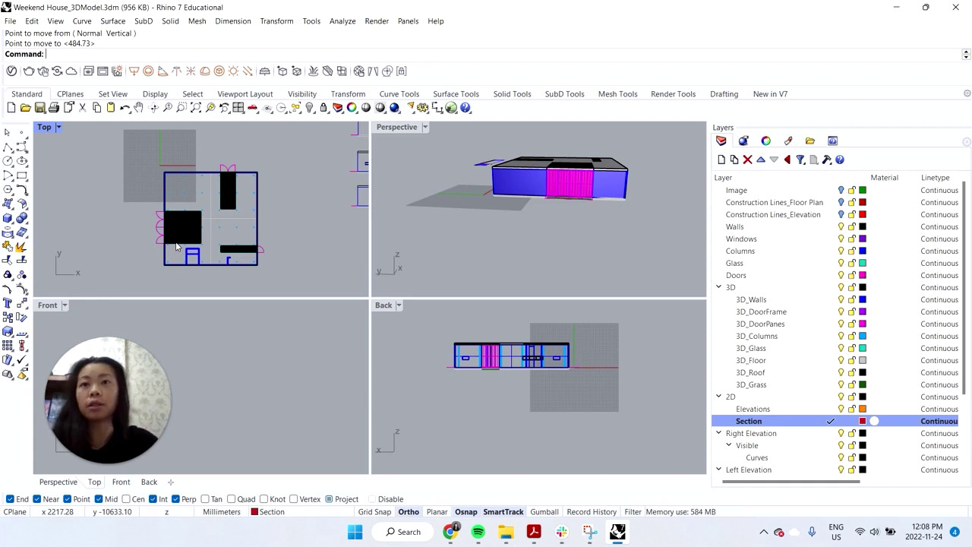
pyautogui.write('Section')
pyautogui.press('Return')
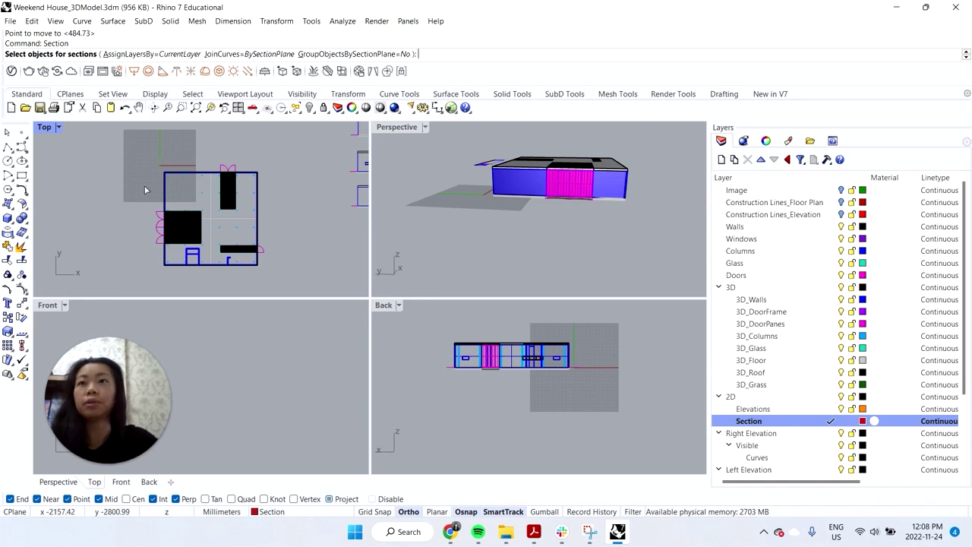
pyautogui.hotkey('ctrl', 'a')
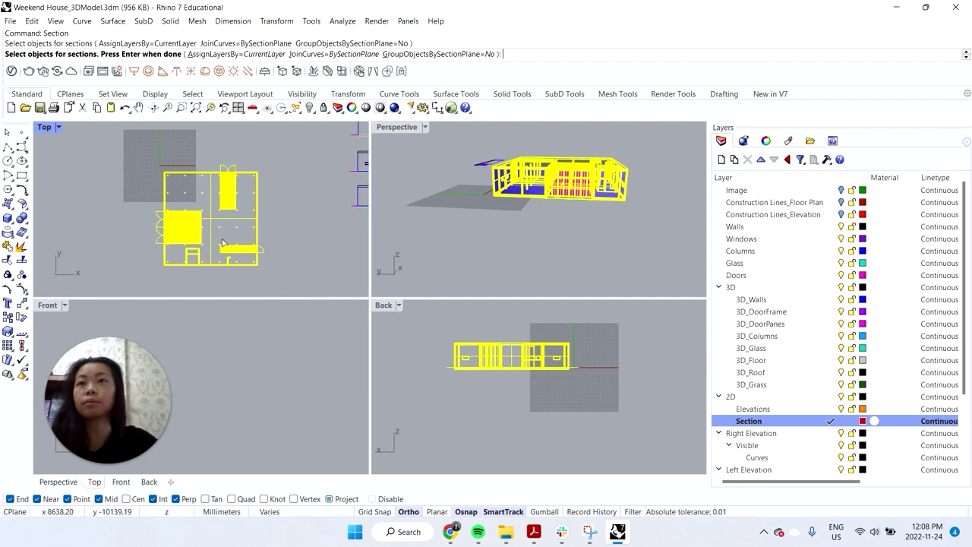
pyautogui.press('Return')
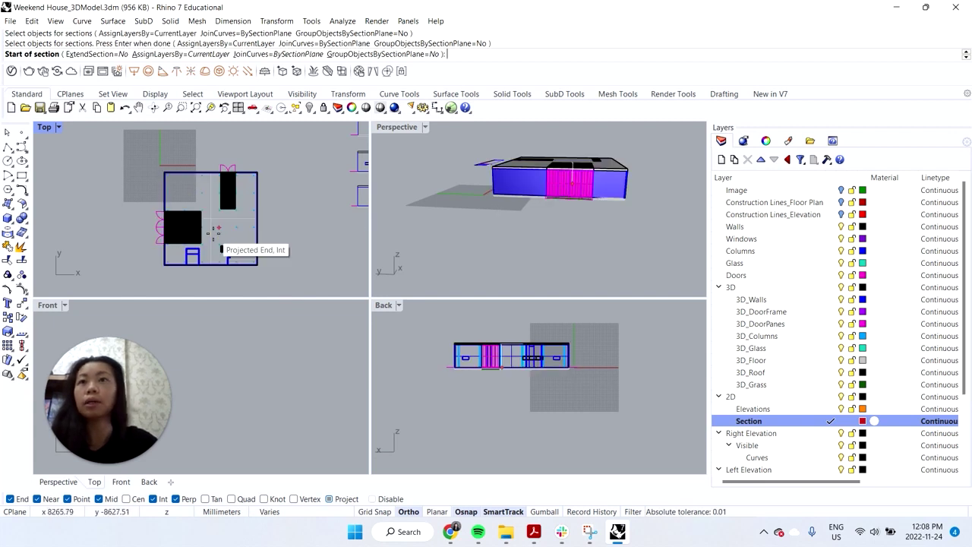
pyautogui.scroll(3, 216, 251)
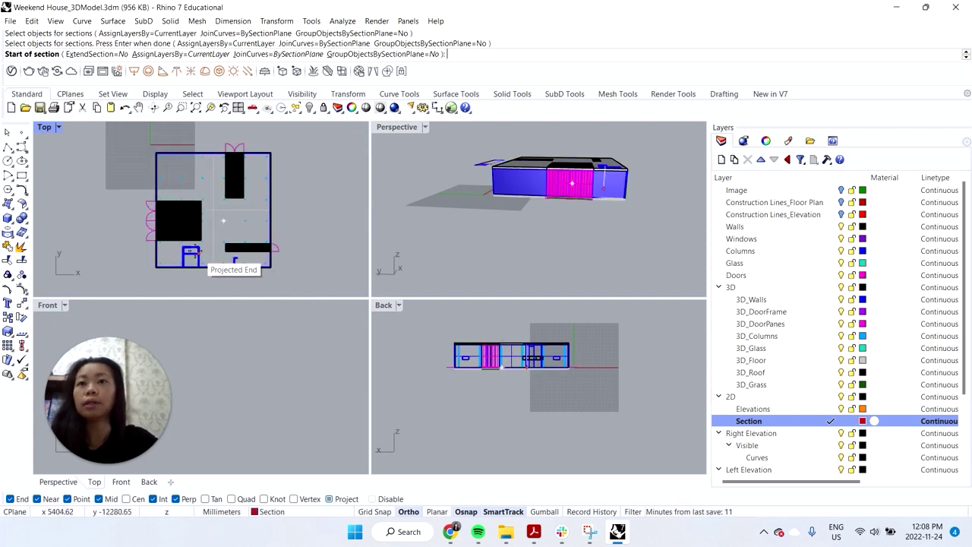
pyautogui.click(133, 220)
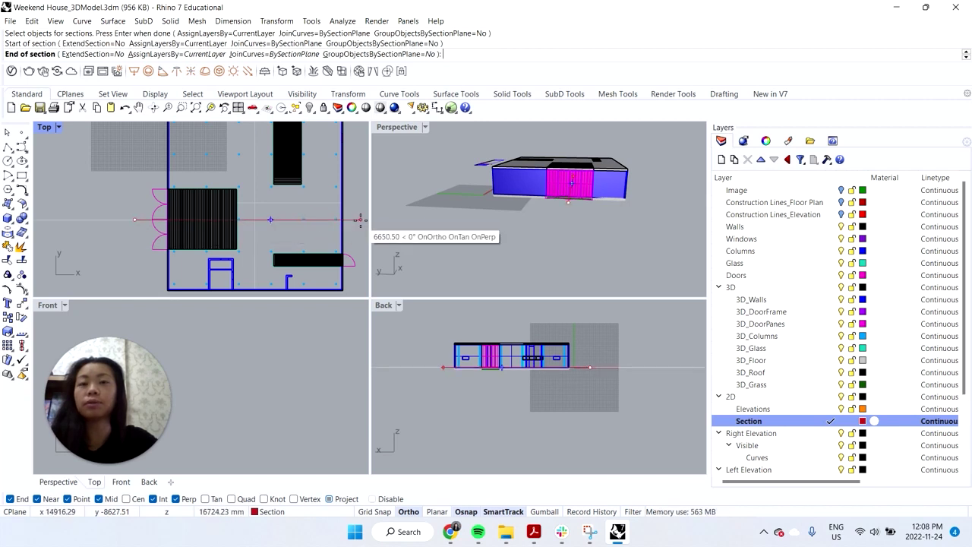
pyautogui.click(363, 219)
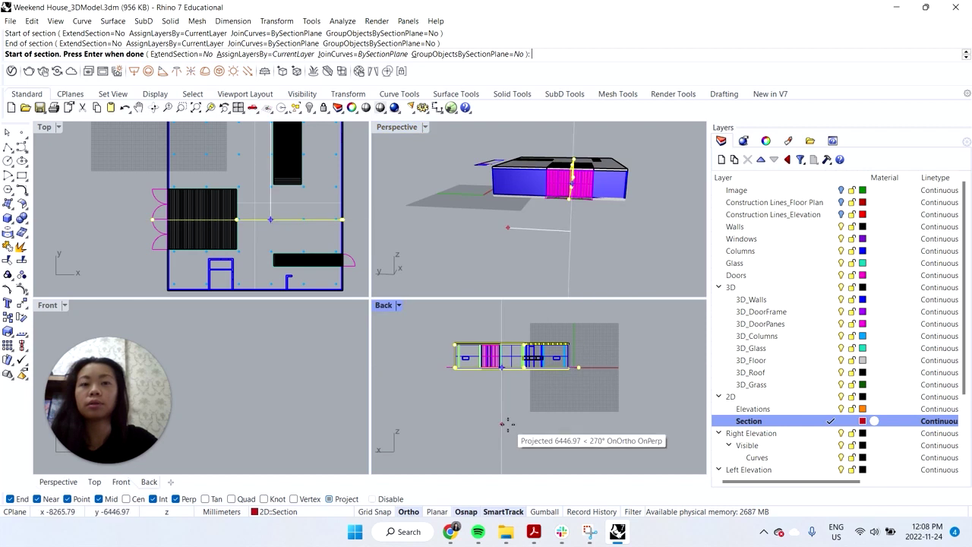
pyautogui.scroll(-2, 495, 380)
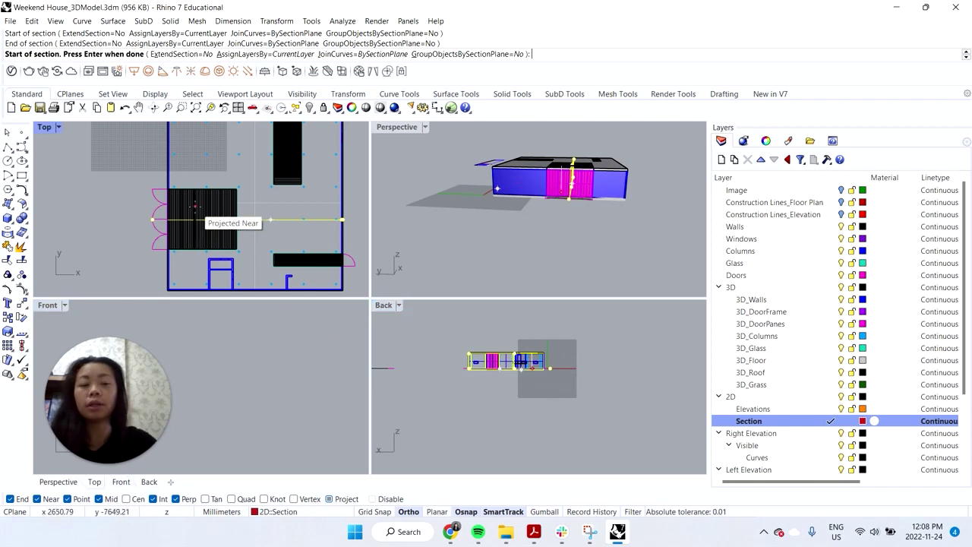
pyautogui.rightClick(195, 211)
# - Move the new section curves sideways out of the house model, placing them beside it in the Back view
pyautogui.write('move')
pyautogui.press('Return')
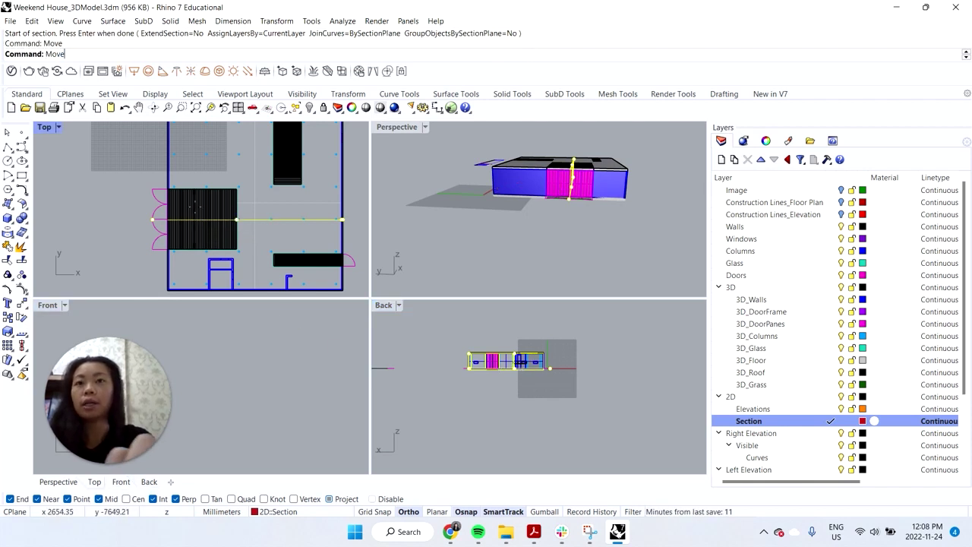
pyautogui.scroll(-2, 205, 240)
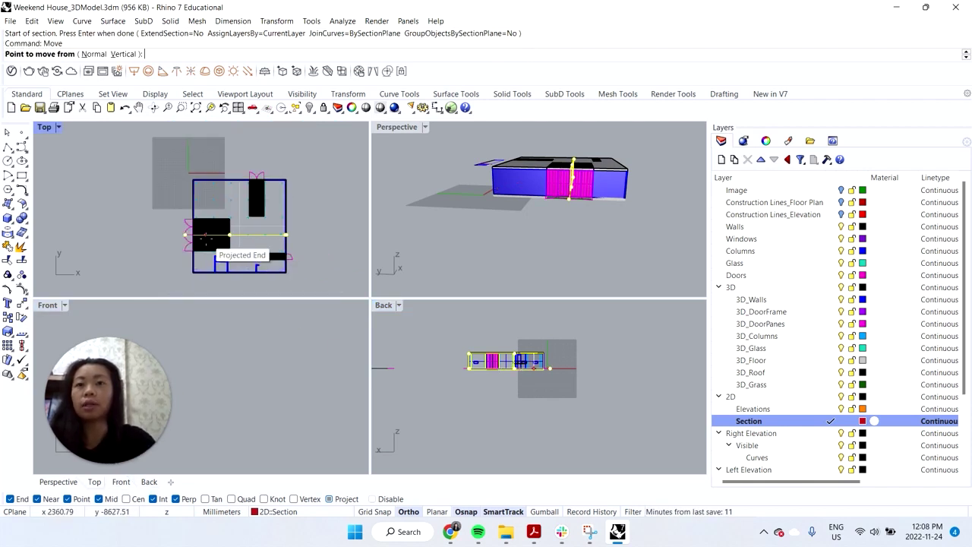
pyautogui.click(470, 371)
pyautogui.click(604, 396)
pyautogui.click(619, 406)
pyautogui.moveTo(673, 412); pyautogui.dragTo(549, 412, button='right')
pyautogui.scroll(6, 527, 367)
pyautogui.scroll(2, 551, 344)
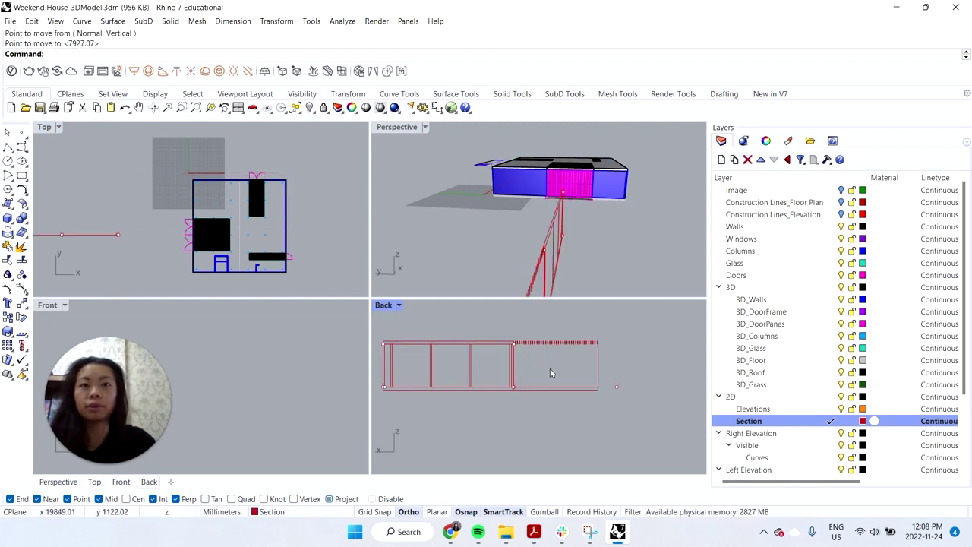
# - Examine the section drawing in the Front view, from the roof slats to the vertical divisions at the other end
pyautogui.click(398, 305)
pyautogui.click(385, 308)
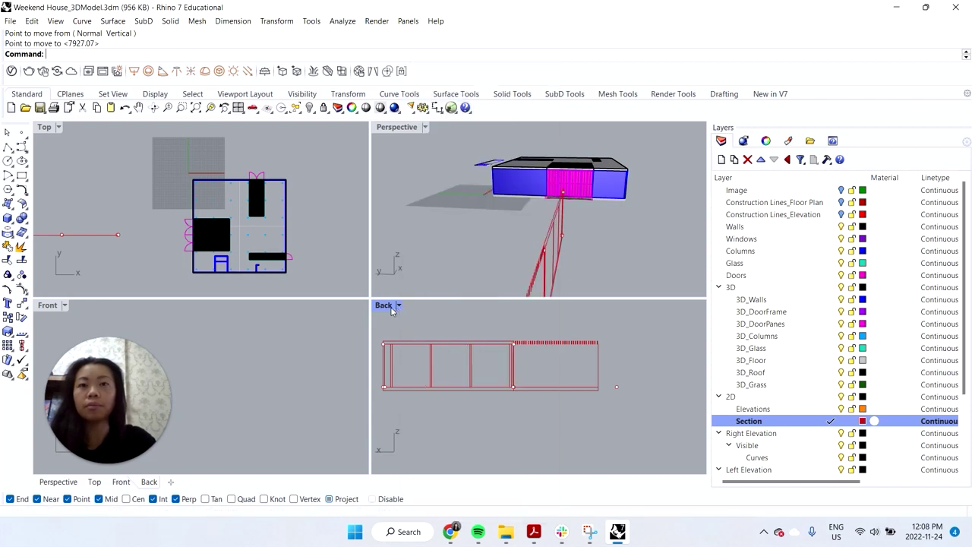
pyautogui.click(218, 336)
pyautogui.scroll(-10, 220, 343)
pyautogui.moveTo(212, 397); pyautogui.dragTo(303, 378, button='right')
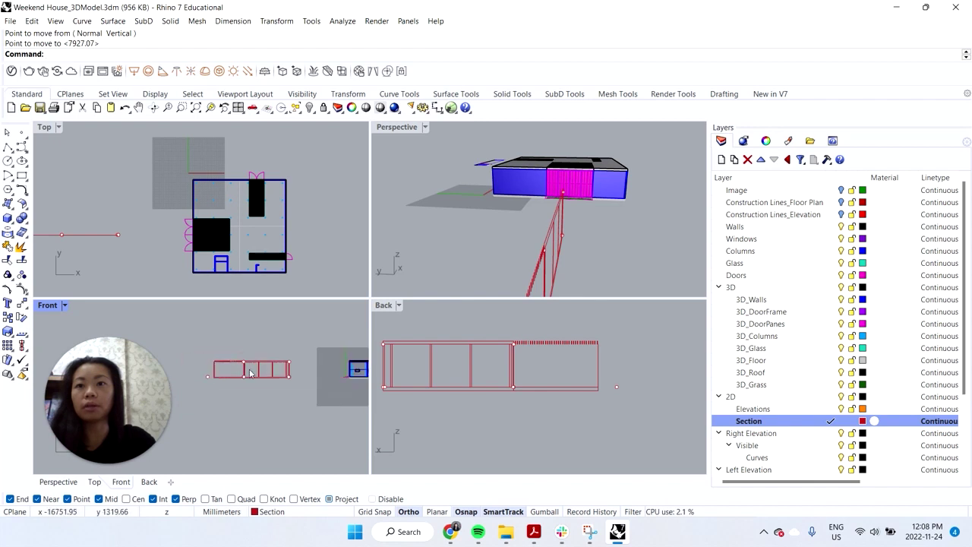
pyautogui.scroll(6, 250, 372)
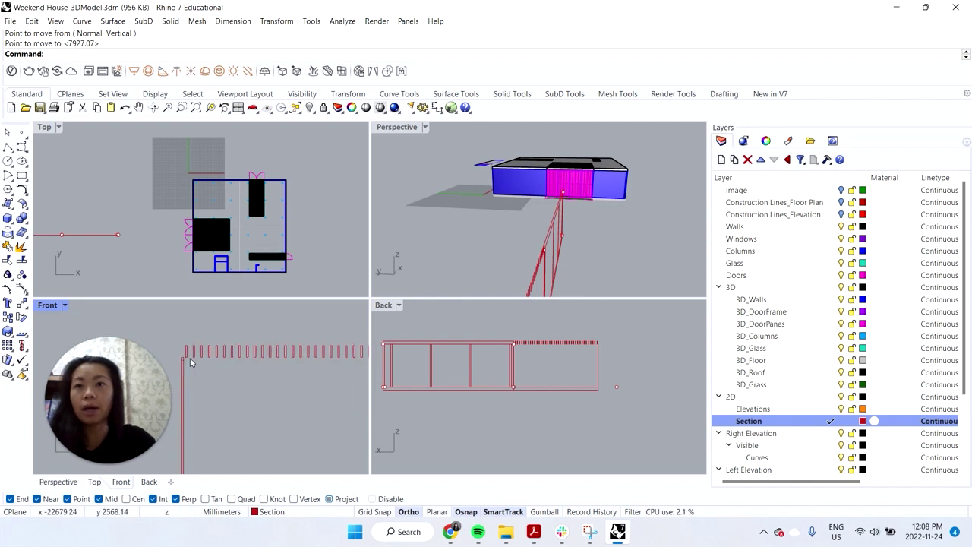
pyautogui.scroll(-2, 193, 361)
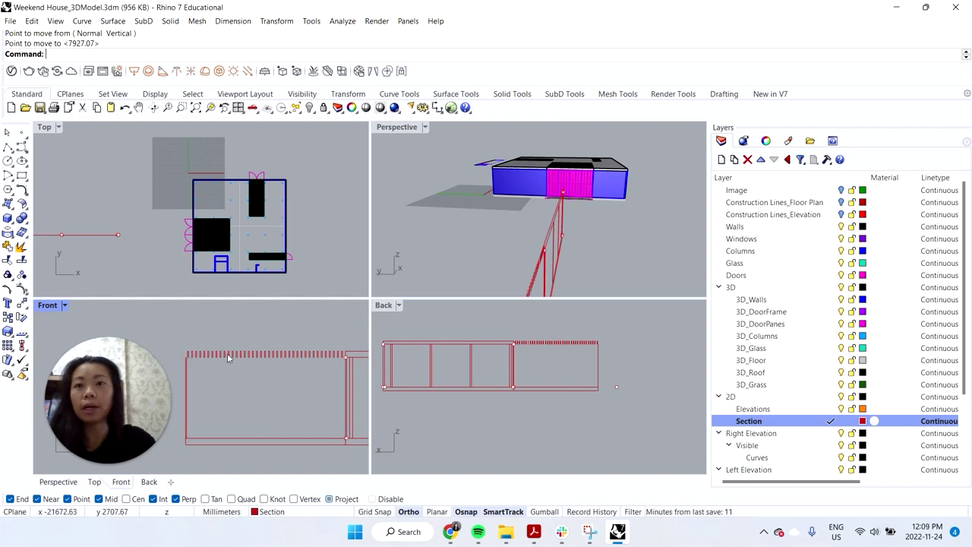
pyautogui.moveTo(300, 369); pyautogui.dragTo(239, 357, button='right')
pyautogui.moveTo(335, 372); pyautogui.dragTo(179, 363, button='right')
# - Check which closed curves make up the section's vertical divisions by selecting them in the Front view
pyautogui.click(272, 377)
pyautogui.click(287, 380)
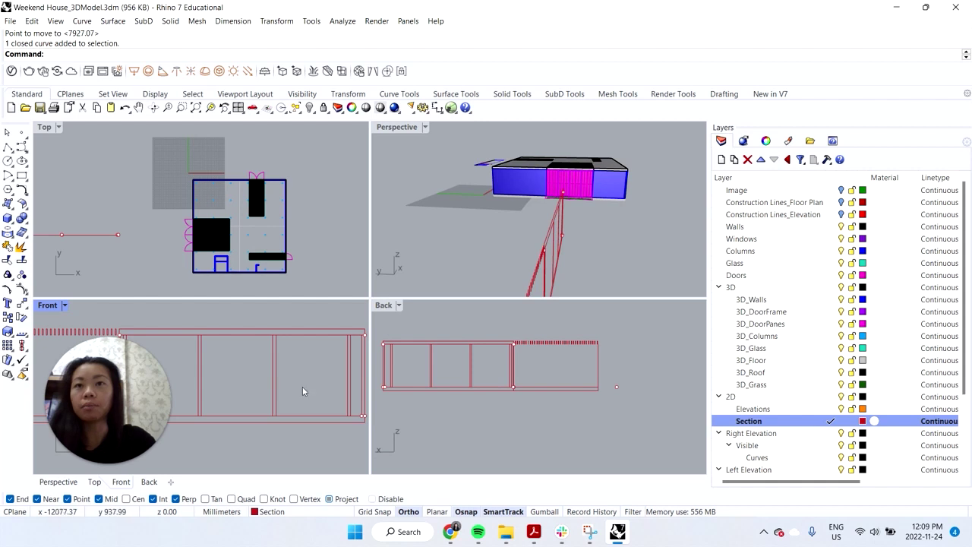
pyautogui.click(349, 389)
pyautogui.moveTo(318, 391); pyautogui.dragTo(197, 372)
pyautogui.scroll(-2, 219, 363)
pyautogui.click(303, 373)
pyautogui.scroll(-3, 316, 373)
pyautogui.scroll(3, 321, 370)
pyautogui.scroll(-2, 328, 414)
pyautogui.scroll(-2, 248, 410)
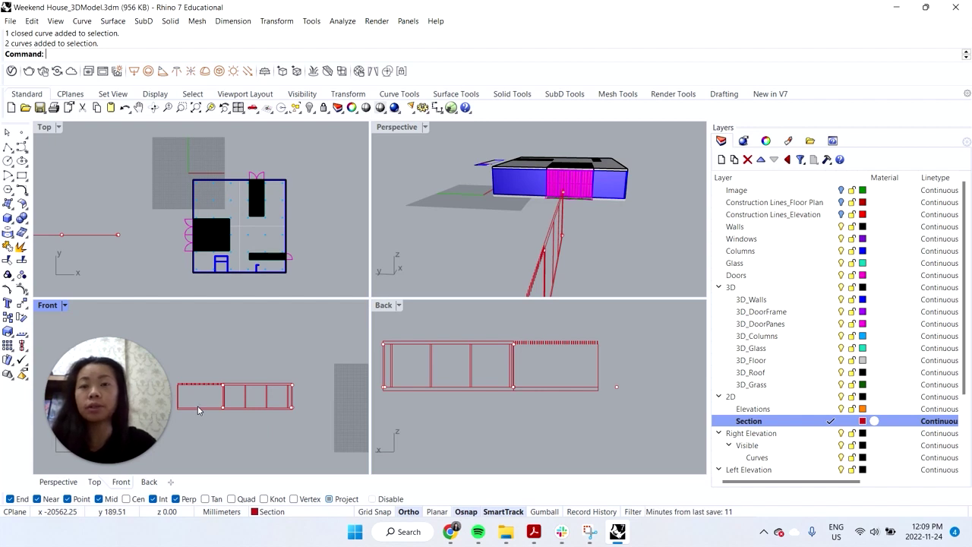
# - Inspect the section's slatted roof part and wall ends up close, comparing them with the whole drawing in the Front view
pyautogui.scroll(2, 188, 400)
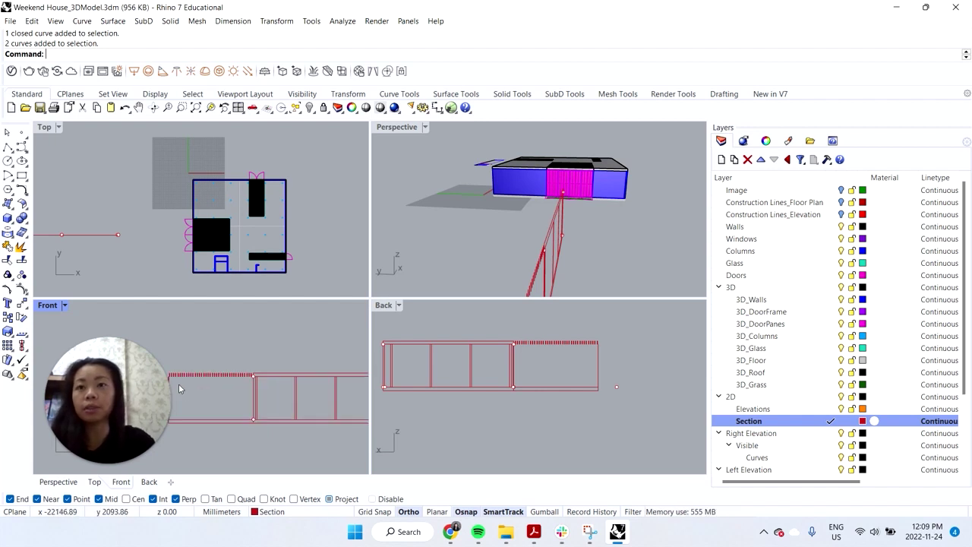
pyautogui.scroll(4, 186, 394)
pyautogui.scroll(-1, 230, 374)
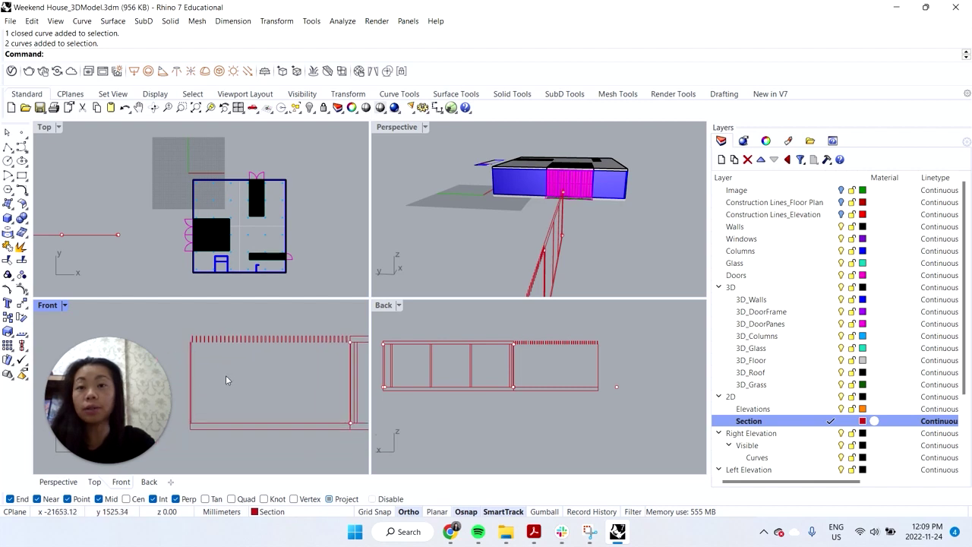
pyautogui.scroll(3, 193, 340)
pyautogui.scroll(-4, 240, 346)
pyautogui.scroll(-2, 228, 346)
pyautogui.scroll(1, 275, 381)
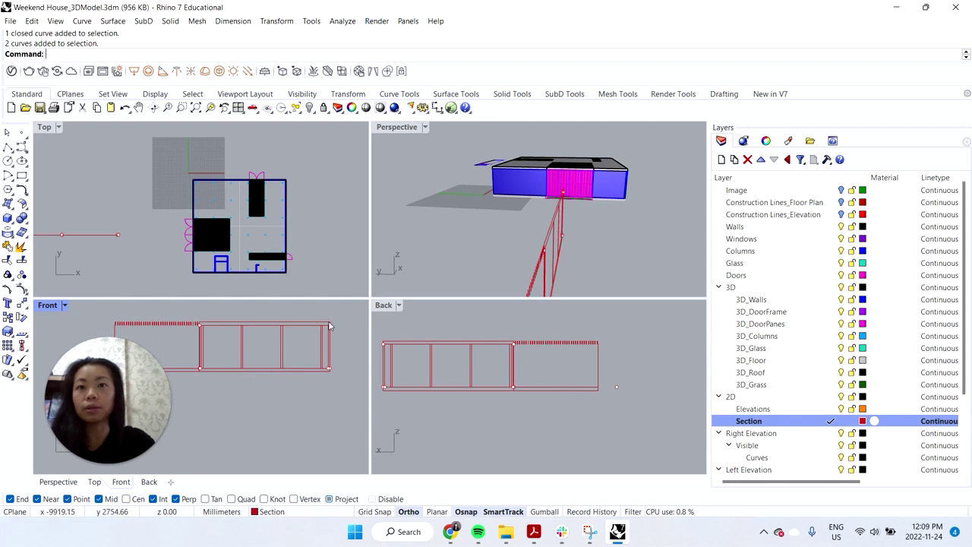
pyautogui.moveTo(316, 382); pyautogui.dragTo(306, 408, button='right')
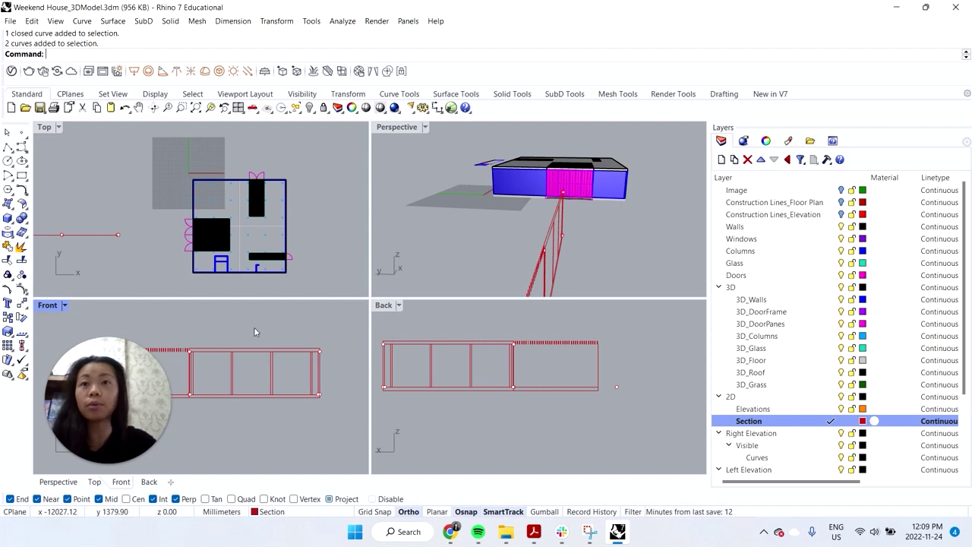
# - Cut a second section through the whole house model with a straight section line along the Y direction in the Top view
pyautogui.write('Section')
pyautogui.press('Return')
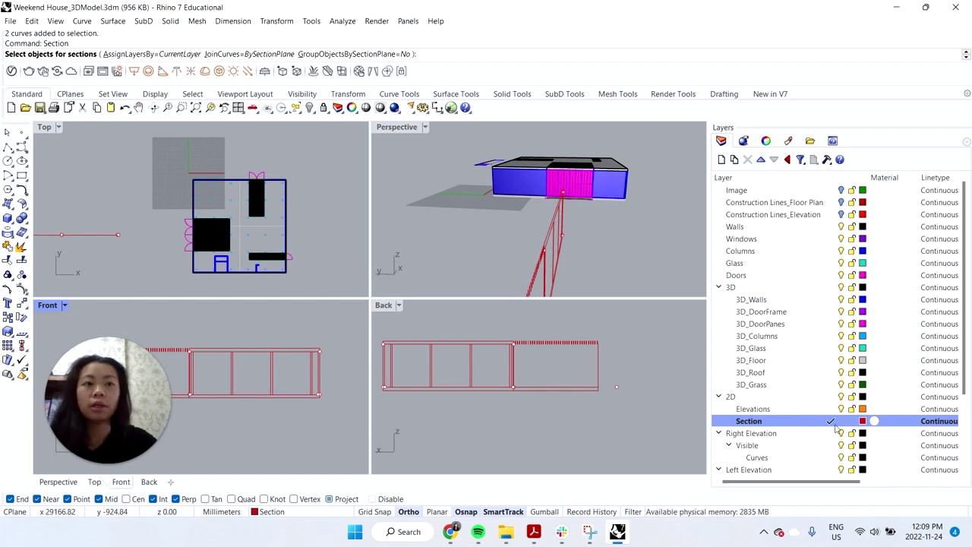
pyautogui.moveTo(171, 157); pyautogui.dragTo(322, 291)
pyautogui.press('Return')
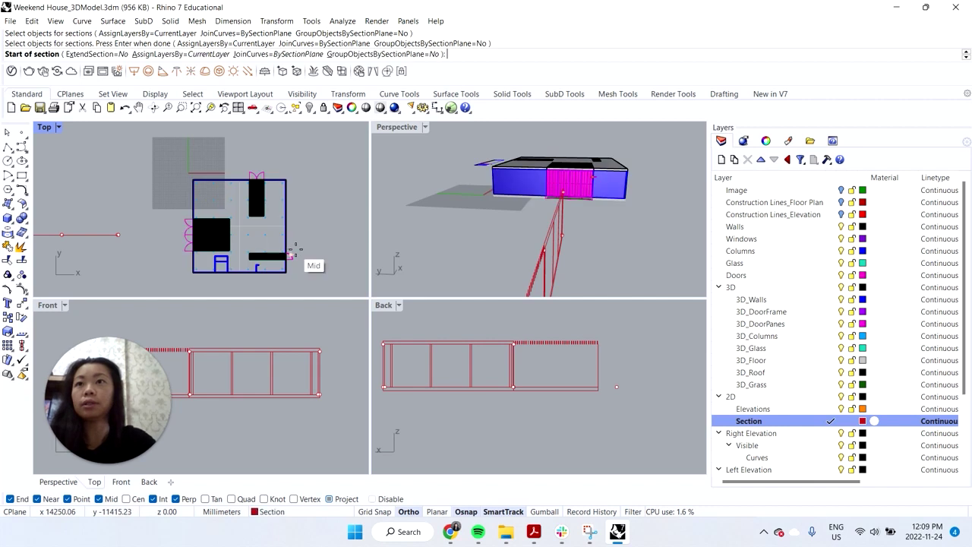
pyautogui.scroll(1, 294, 248)
pyautogui.click(247, 141)
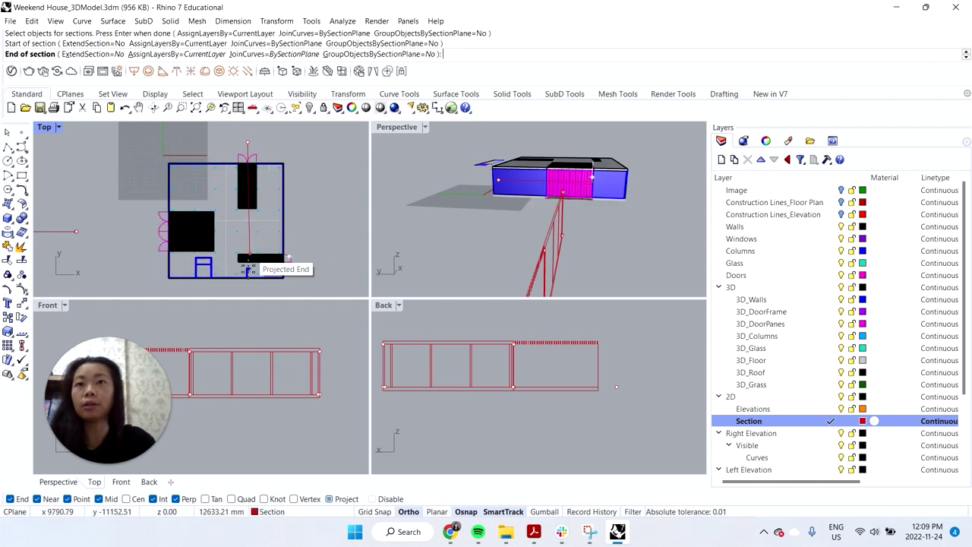
pyautogui.moveTo(242, 291); pyautogui.dragTo(243, 231, button='right')
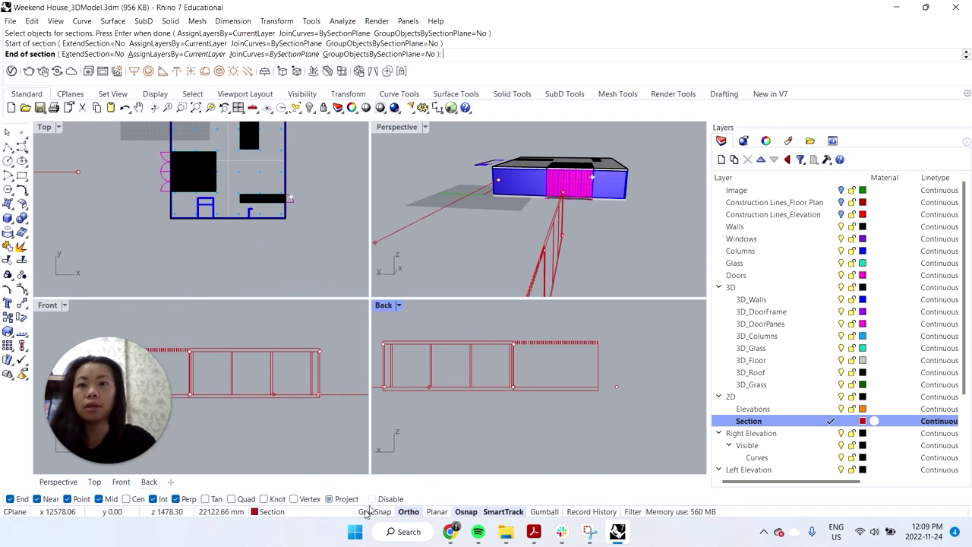
pyautogui.click(407, 512)
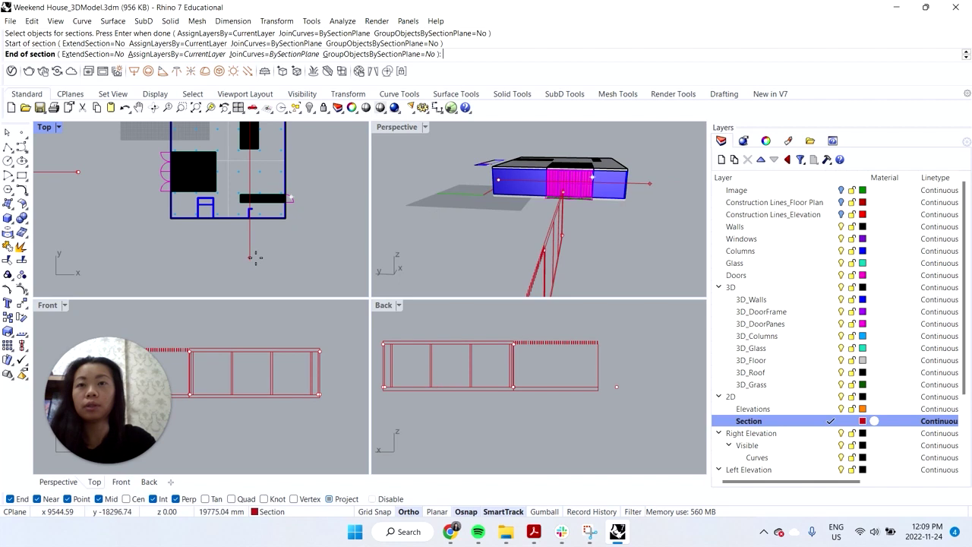
pyautogui.scroll(-2, 256, 255)
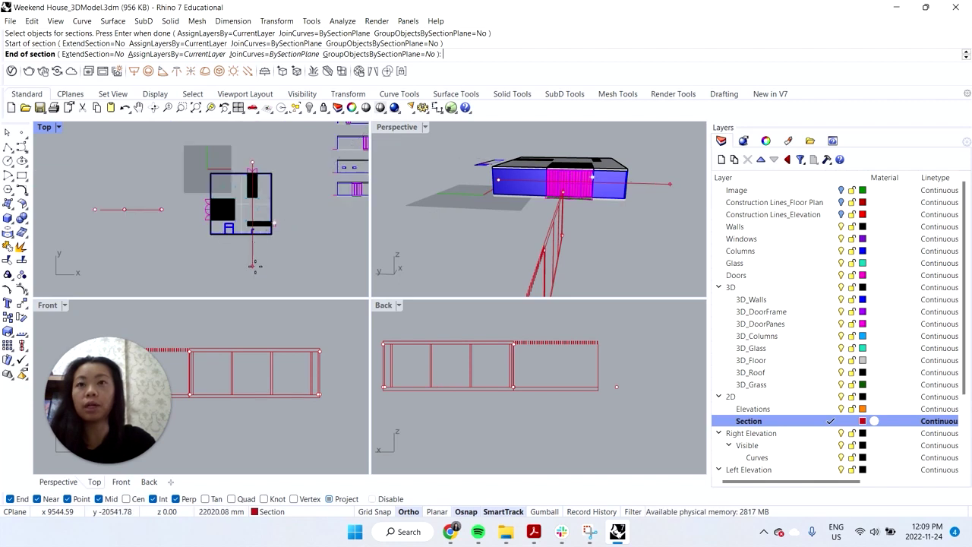
pyautogui.click(260, 271)
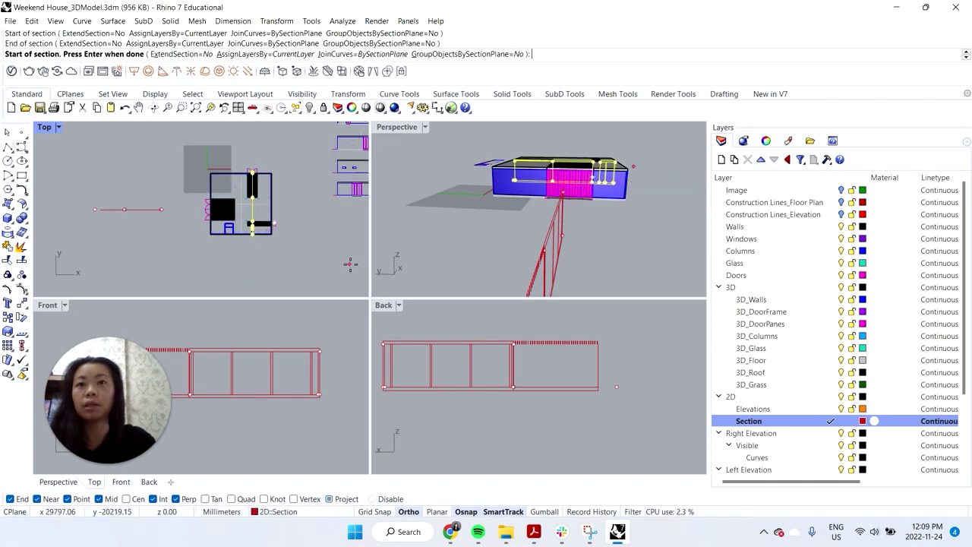
pyautogui.press('Return')
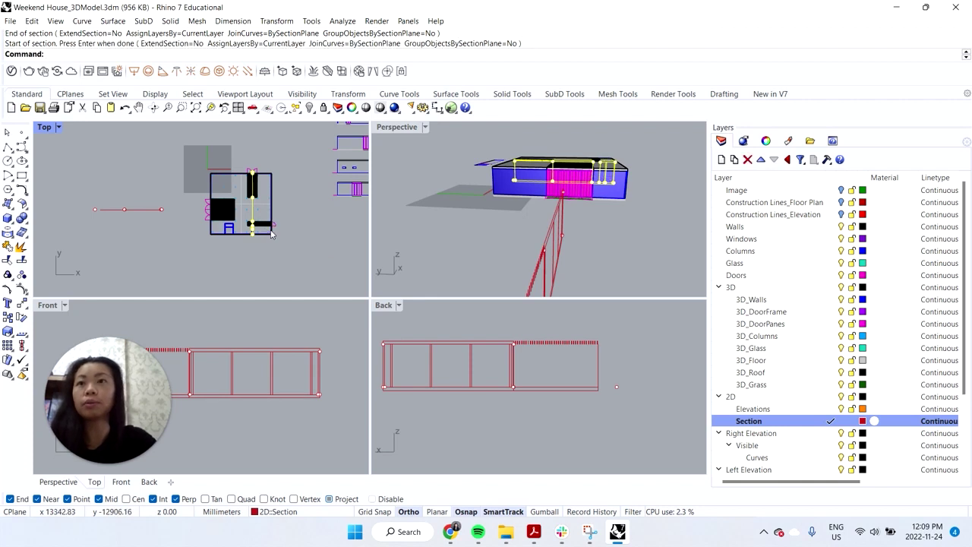
# - Move the new section curves sideways out of the house by about 39,790 mm in the Top view, past the first section
pyautogui.write('move')
pyautogui.press('Return')
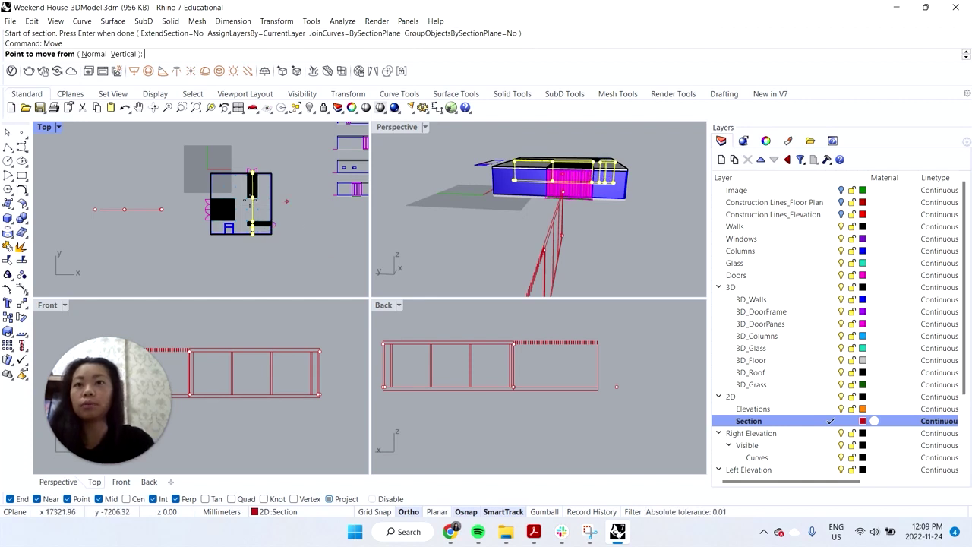
pyautogui.click(262, 254)
pyautogui.click(76, 258)
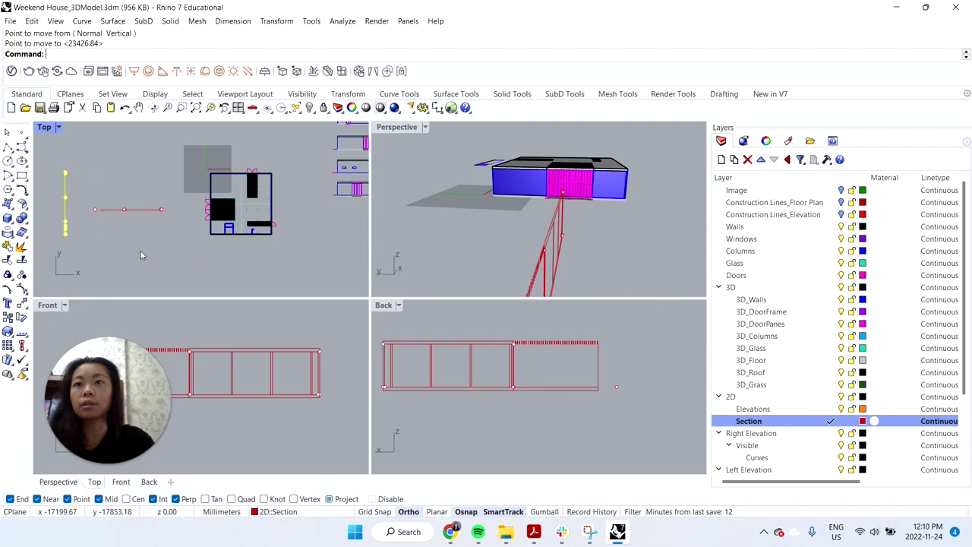
# - Change the Back viewport to the world Right view
pyautogui.scroll(-2, 139, 249)
pyautogui.click(398, 304)
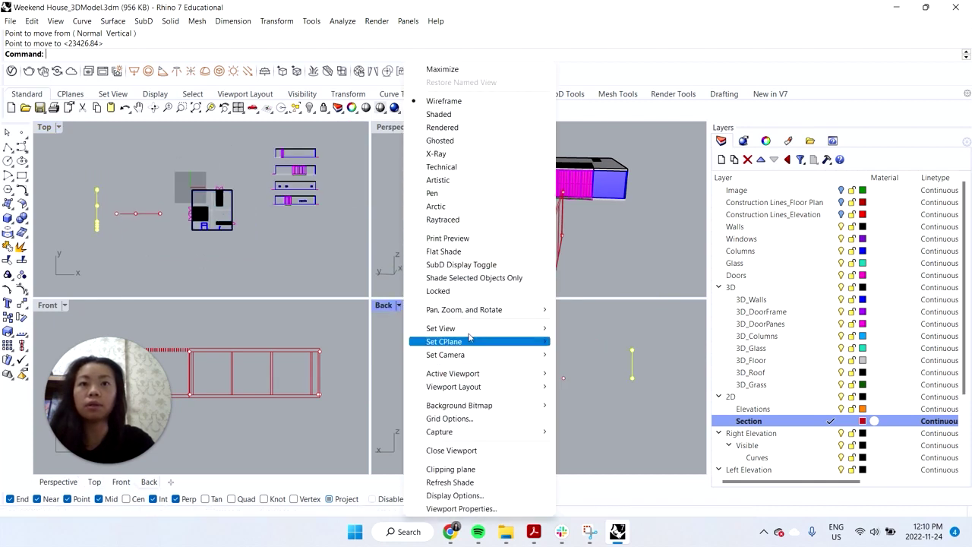
pyautogui.moveTo(474, 332)
pyautogui.click(589, 387)
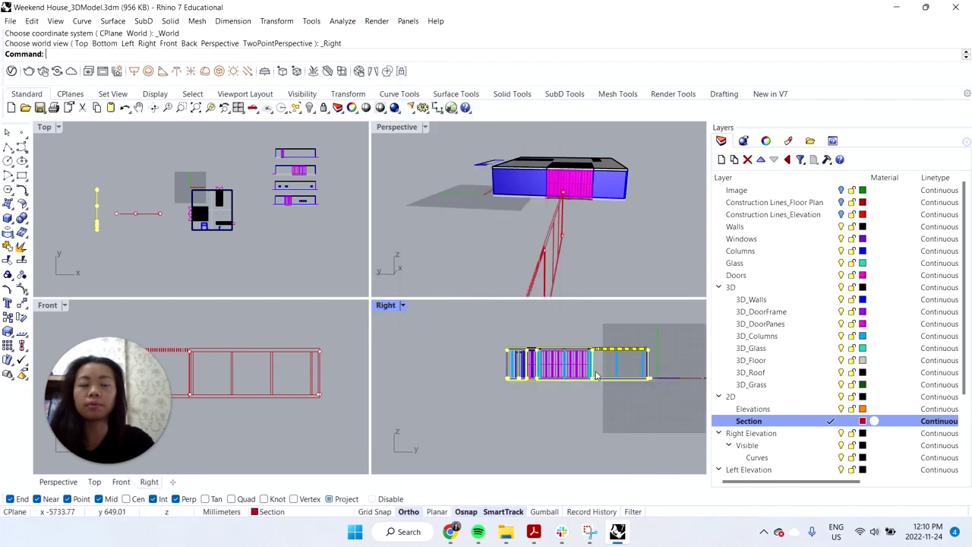
# - Move the selected section curves horizontally by about 18,840 mm in the Right view so they clear the house model
pyautogui.scroll(-5, 490, 377)
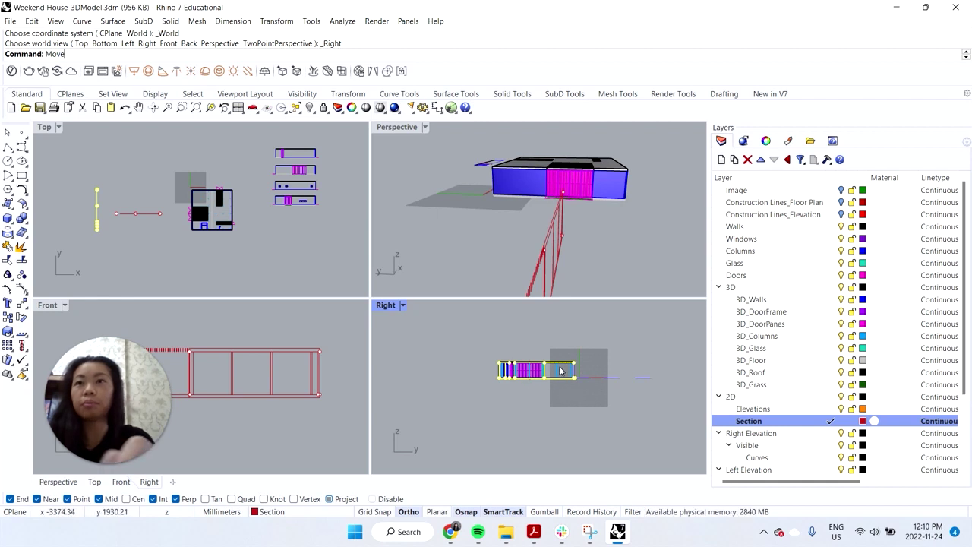
pyautogui.click(541, 396)
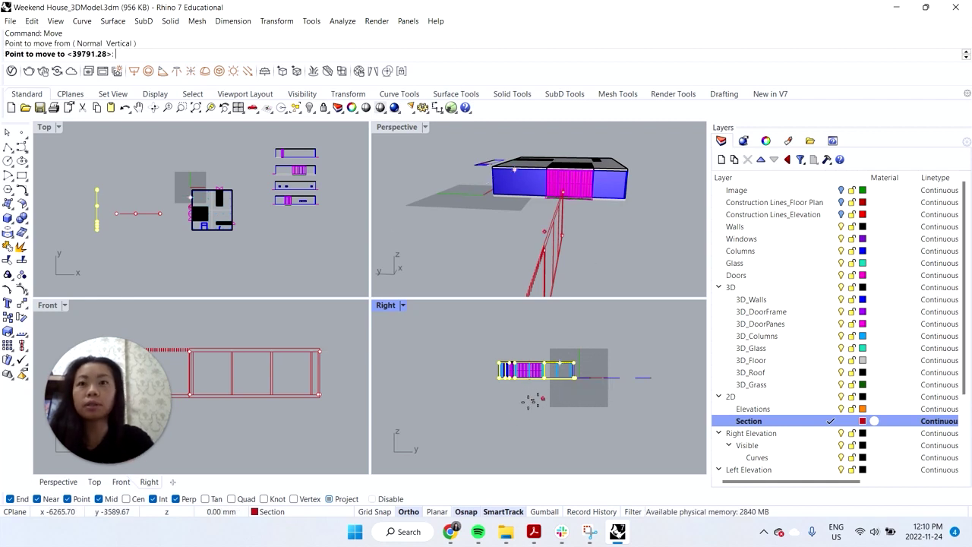
pyautogui.click(433, 406)
# - Examine the new section drawing in the Right view, from the narrow bays at one end to the slatted roof part
pyautogui.scroll(8, 411, 373)
pyautogui.click(429, 410)
pyautogui.scroll(6, 514, 356)
pyautogui.moveTo(470, 375); pyautogui.dragTo(606, 352, button='right')
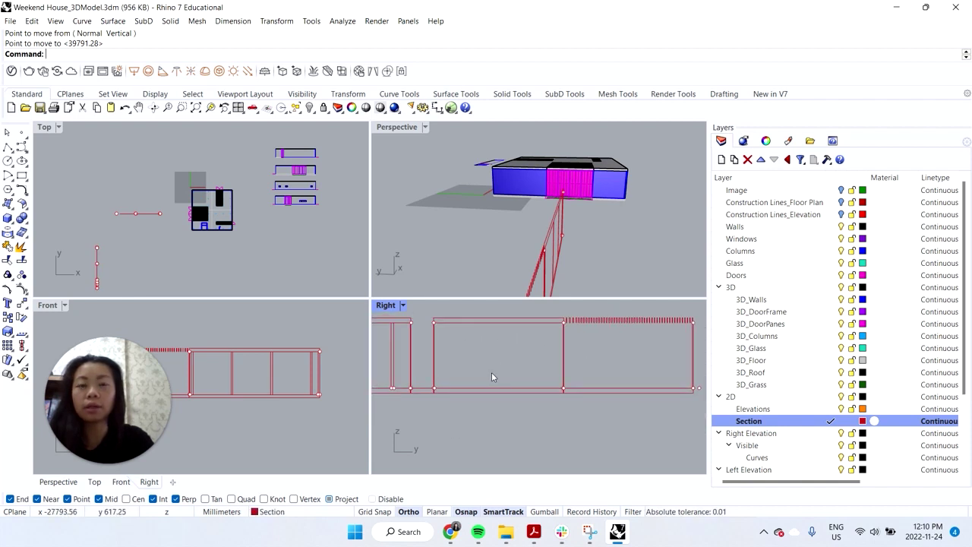
pyautogui.moveTo(435, 356); pyautogui.dragTo(494, 373, button='right')
pyautogui.scroll(3, 216, 222)
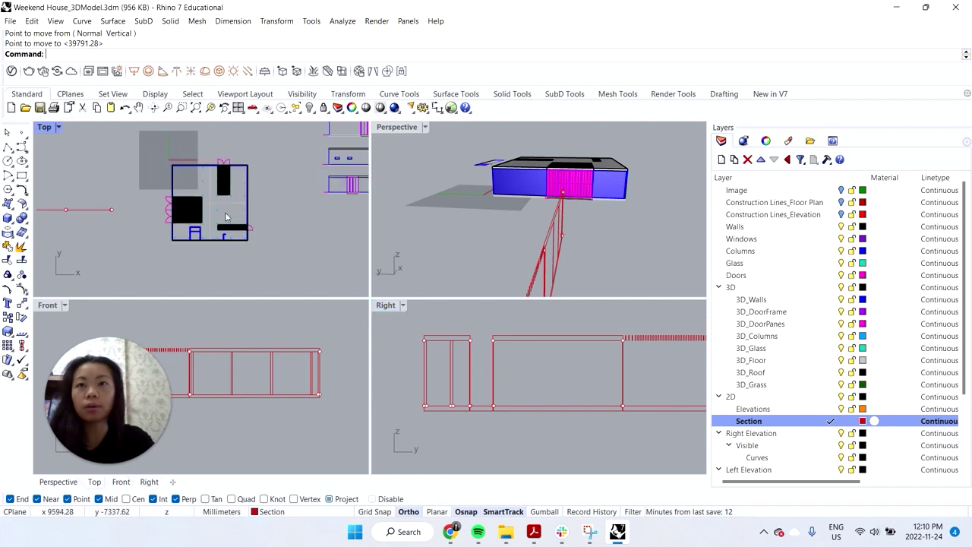
pyautogui.scroll(-3, 226, 243)
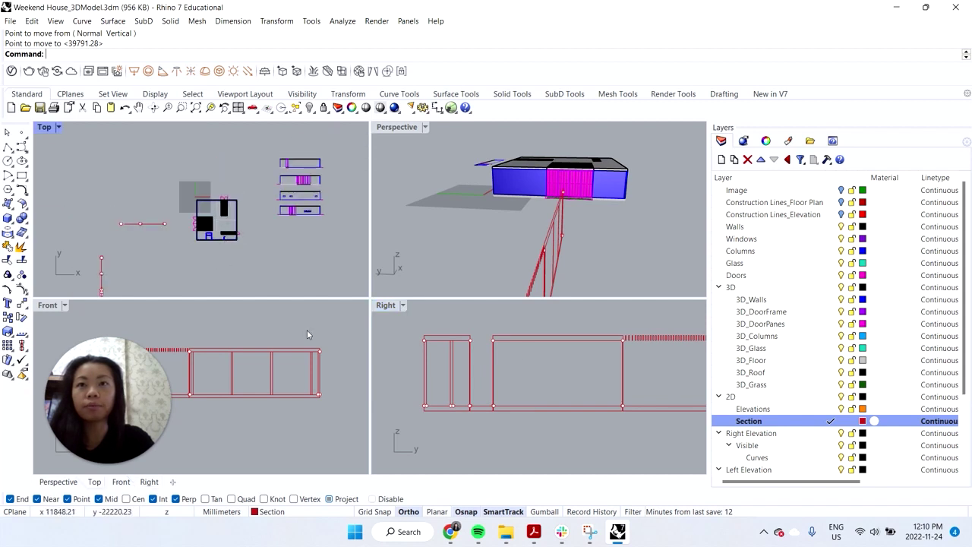
pyautogui.click(521, 387)
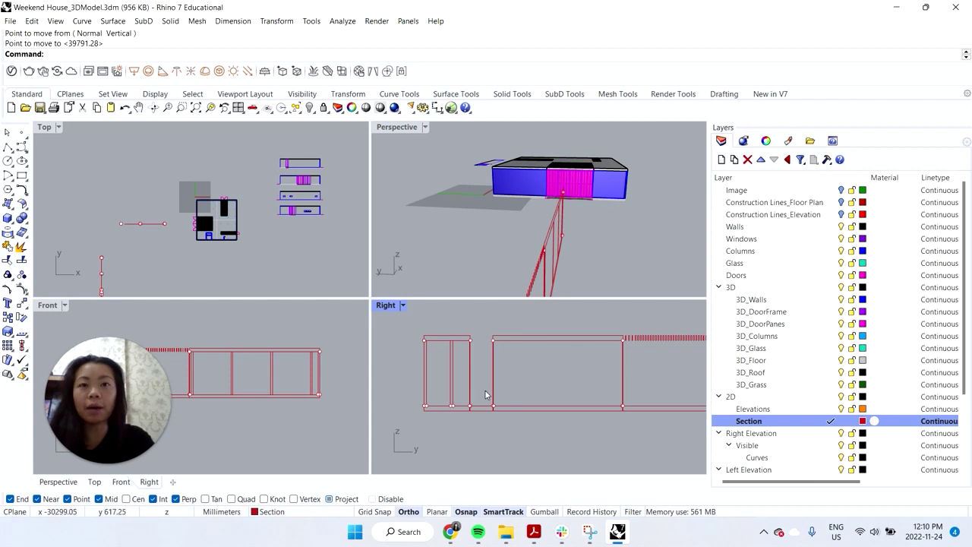
pyautogui.moveTo(523, 371); pyautogui.dragTo(481, 393, button='right')
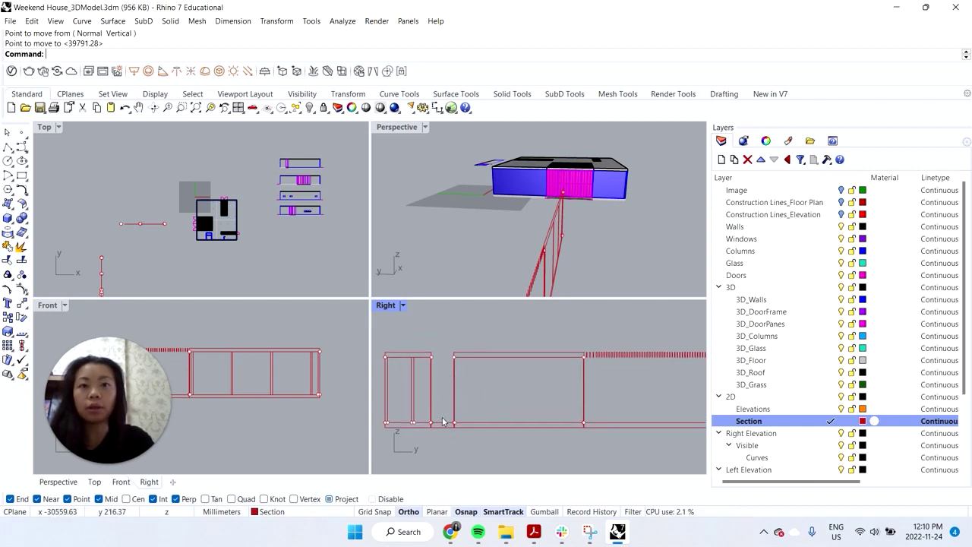
pyautogui.moveTo(562, 400); pyautogui.dragTo(513, 405, button='right')
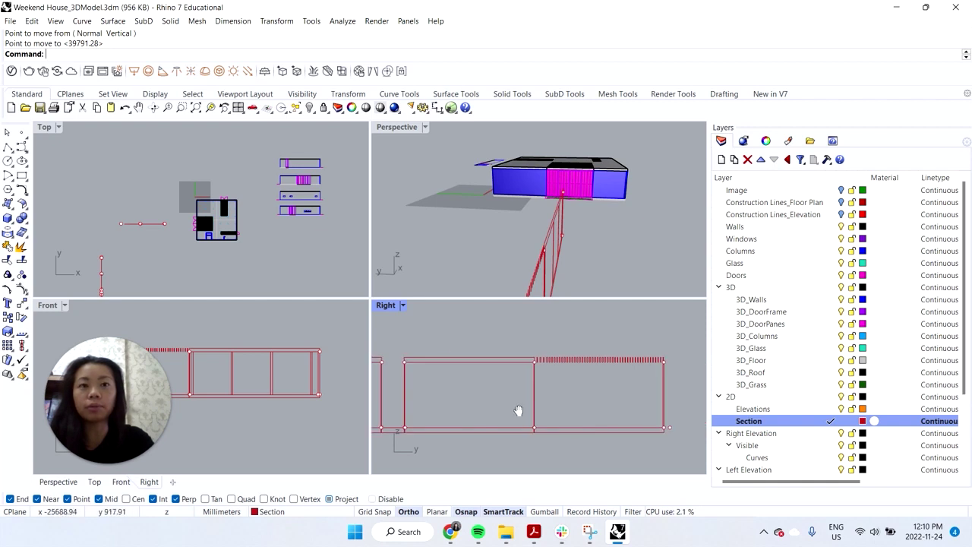
# - Generate a Make2D drawing of the second section's curves from the Right view with the layer name Section 2
pyautogui.scroll(-5, 598, 367)
pyautogui.moveTo(483, 343); pyautogui.dragTo(628, 411)
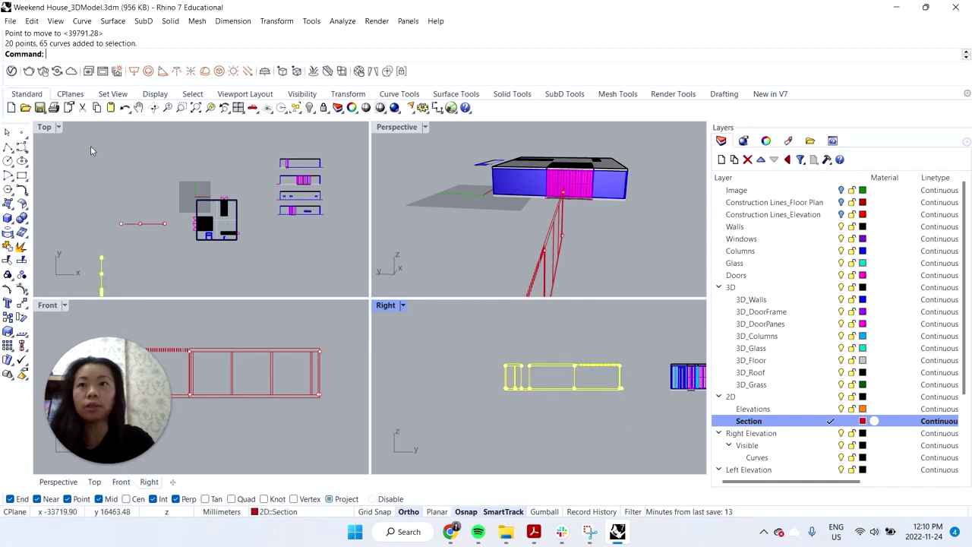
pyautogui.write('ake2D')
pyautogui.press('Return')
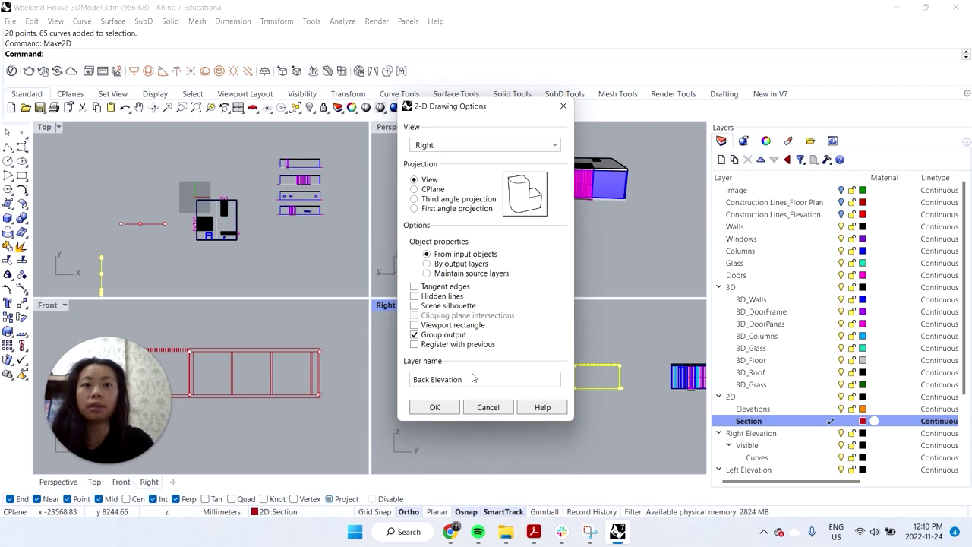
pyautogui.moveTo(475, 379); pyautogui.dragTo(367, 378)
pyautogui.press('BackSpace')
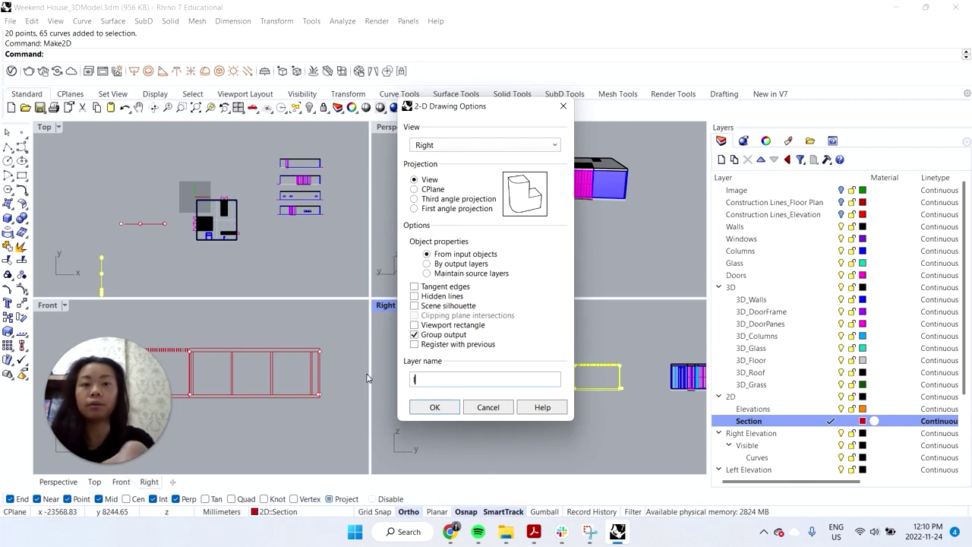
pyautogui.write('Section 2')
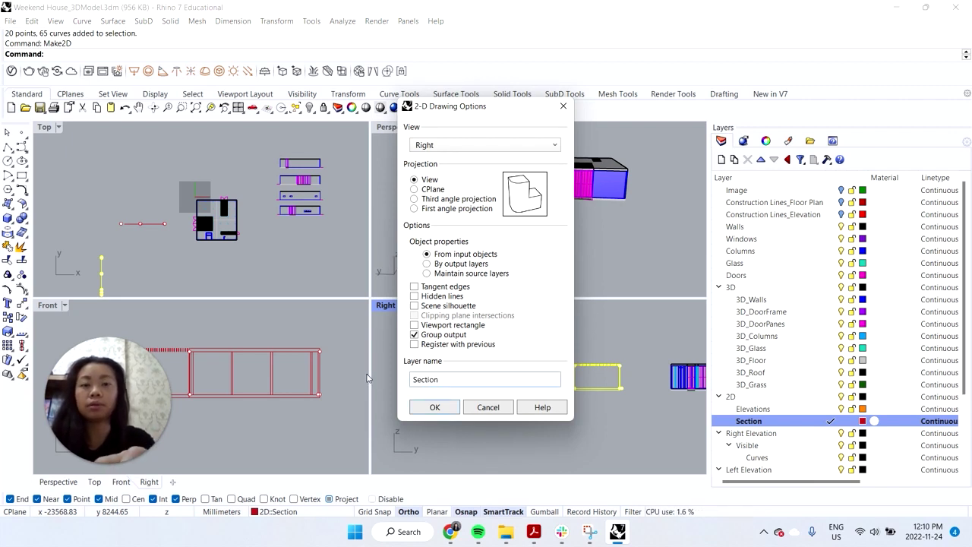
pyautogui.click(429, 405)
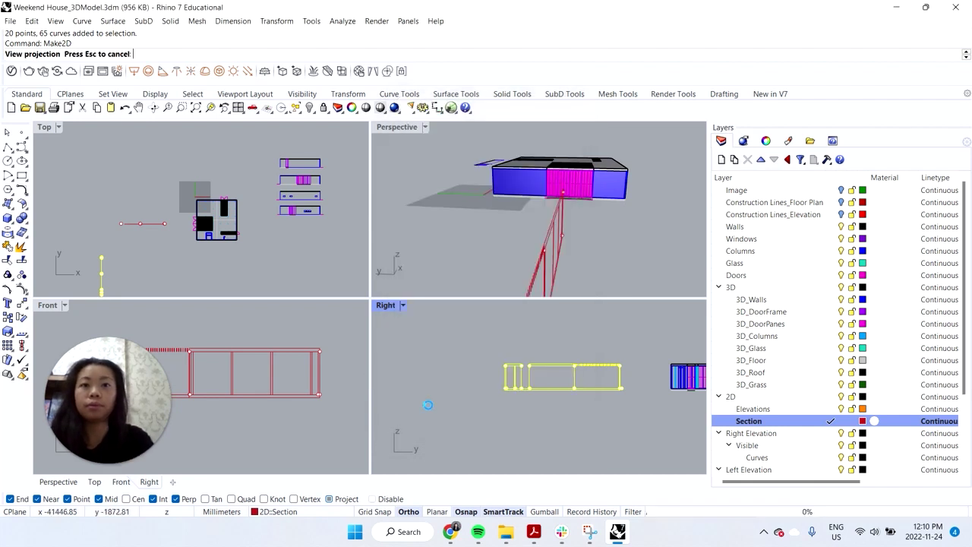
# - Move the generated 2D section drawing sideways by about 9,670 mm in the Top view, leaving it beside the elevations
pyautogui.write('Move')
pyautogui.press('Return')
pyautogui.click(267, 187)
pyautogui.click(237, 182)
pyautogui.click(258, 194)
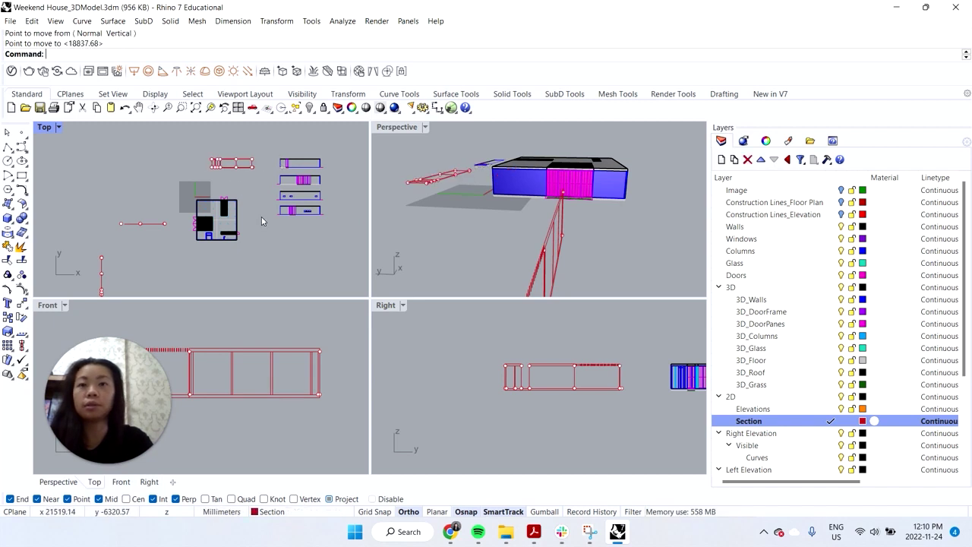
# - Rotate the second section's original curves 90 degrees in the Front view so they lie flat on the ground plane
pyautogui.scroll(-4, 802, 452)
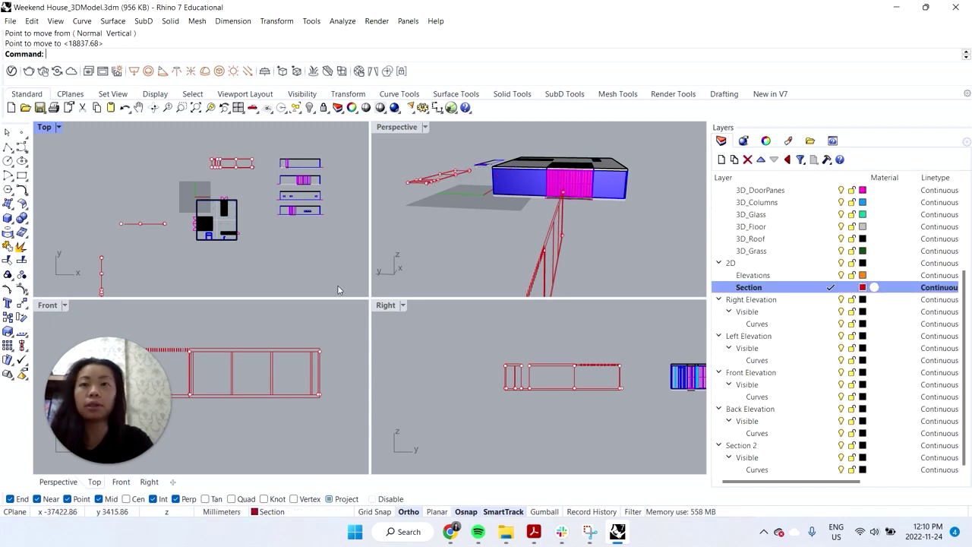
pyautogui.moveTo(475, 353); pyautogui.dragTo(632, 405)
pyautogui.write('rotate')
pyautogui.press('Return')
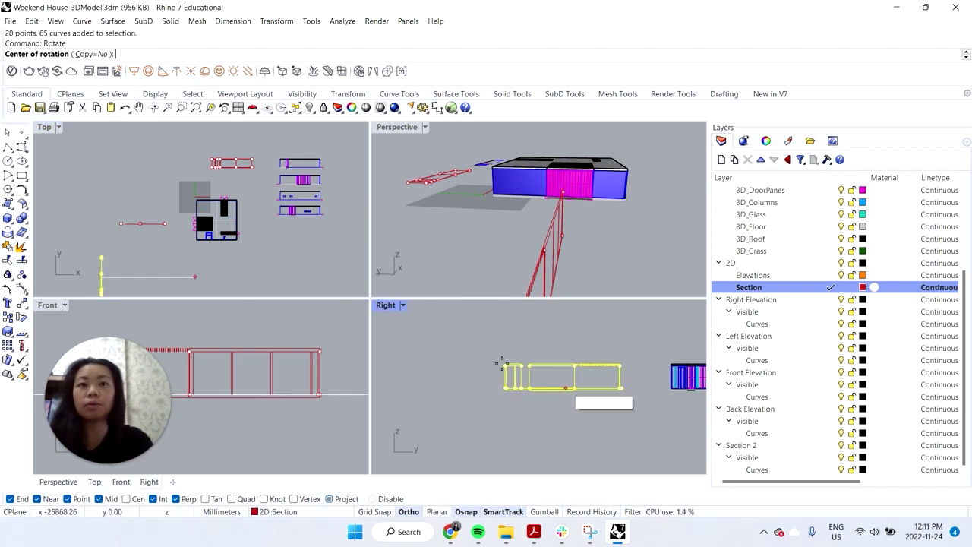
pyautogui.scroll(-5, 498, 268)
pyautogui.scroll(1, 511, 266)
pyautogui.scroll(-3, 334, 365)
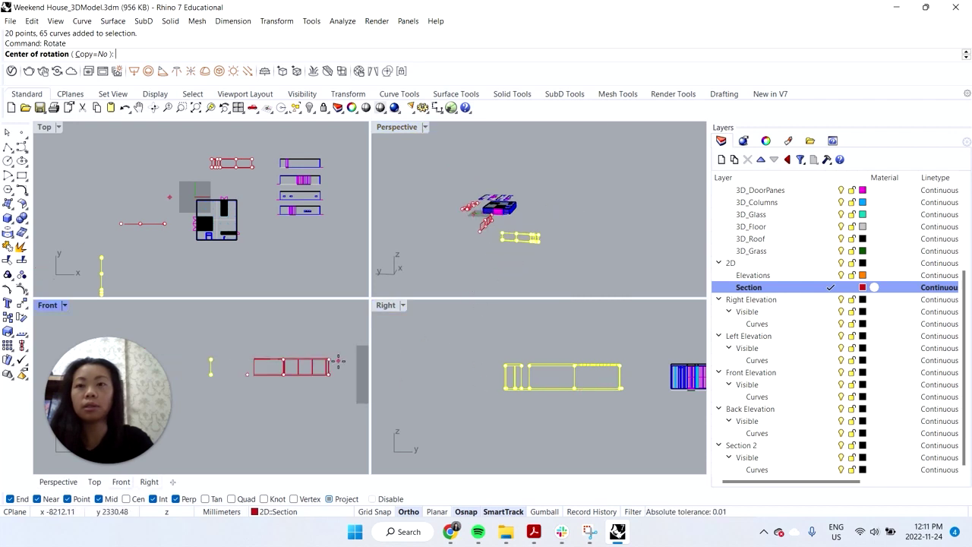
pyautogui.click(266, 347)
pyautogui.click(266, 326)
pyautogui.click(223, 368)
# - Rotate the flattened section curves 90 degrees in the Top view so the drawing runs horizontally
pyautogui.scroll(-4, 124, 228)
pyautogui.scroll(8, 105, 280)
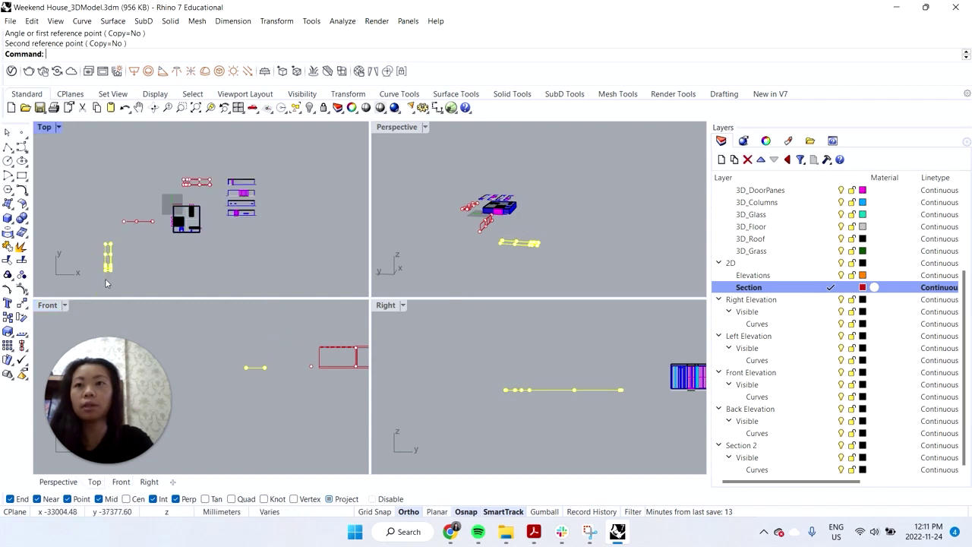
pyautogui.rightClick(128, 263)
pyautogui.click(119, 260)
pyautogui.click(125, 184)
pyautogui.click(167, 265)
pyautogui.scroll(5, 129, 243)
pyautogui.scroll(-4, 128, 243)
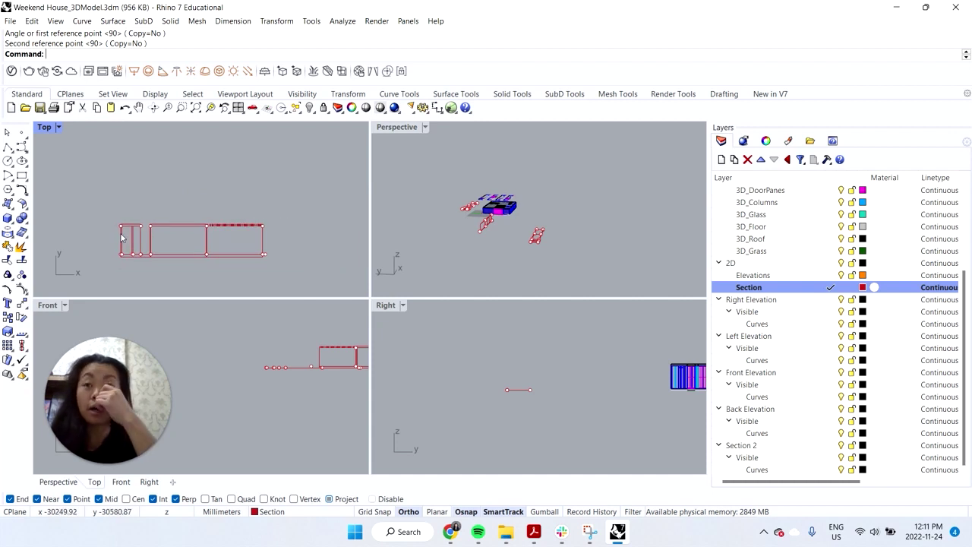
# - Move the flattened section drawing straight up in the Top view, closer to the first section's curves
pyautogui.scroll(-6, 215, 183)
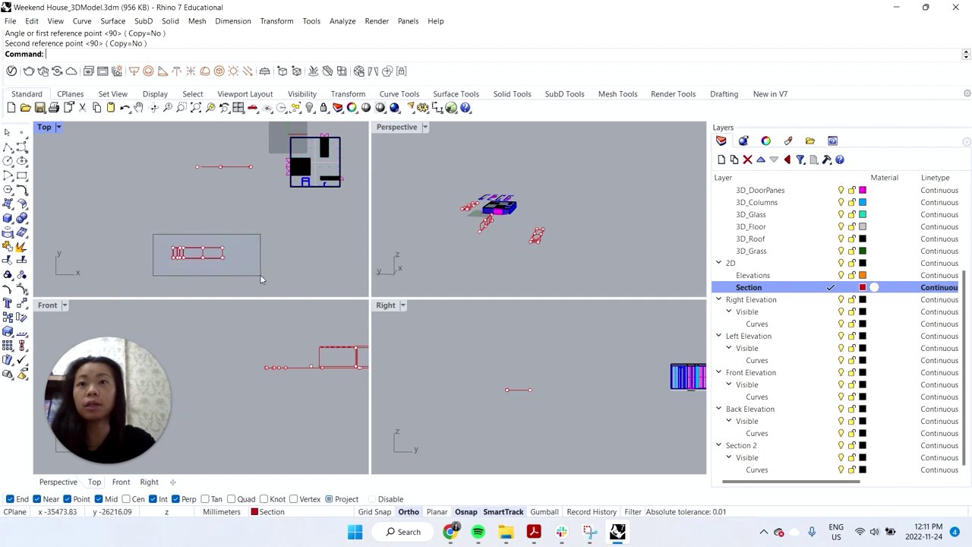
pyautogui.moveTo(164, 237); pyautogui.dragTo(258, 275)
pyautogui.write('move')
pyautogui.press('Return')
pyautogui.click(188, 270)
pyautogui.click(187, 226)
pyautogui.scroll(3, 228, 183)
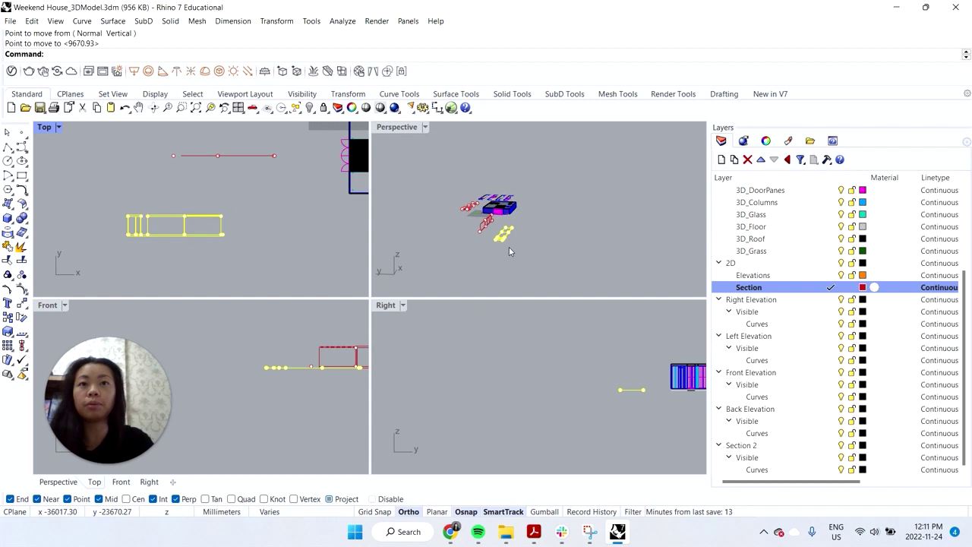
pyautogui.moveTo(485, 244); pyautogui.dragTo(479, 254, button='right')
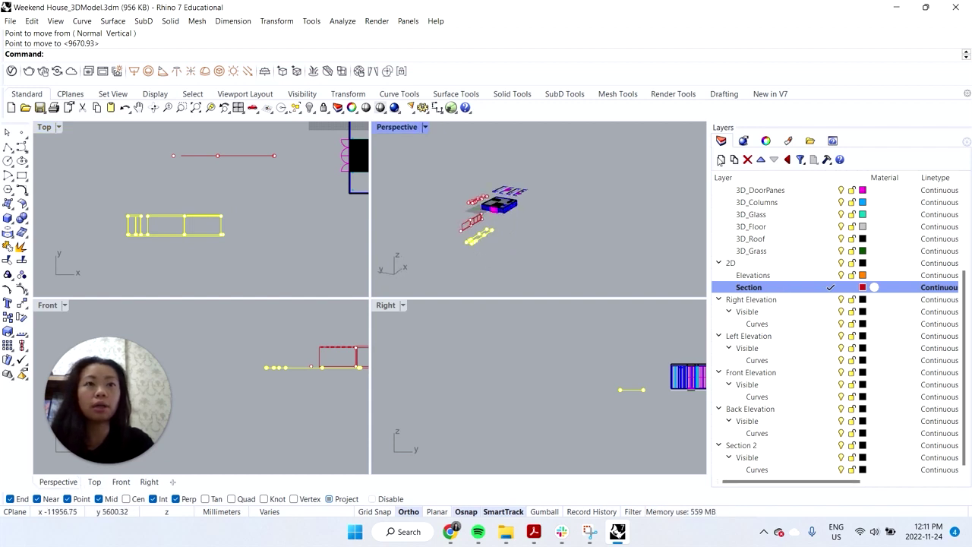
# - Create a new layer named Exploded Axonometric under the 2D layer, following Section
pyautogui.click(722, 160)
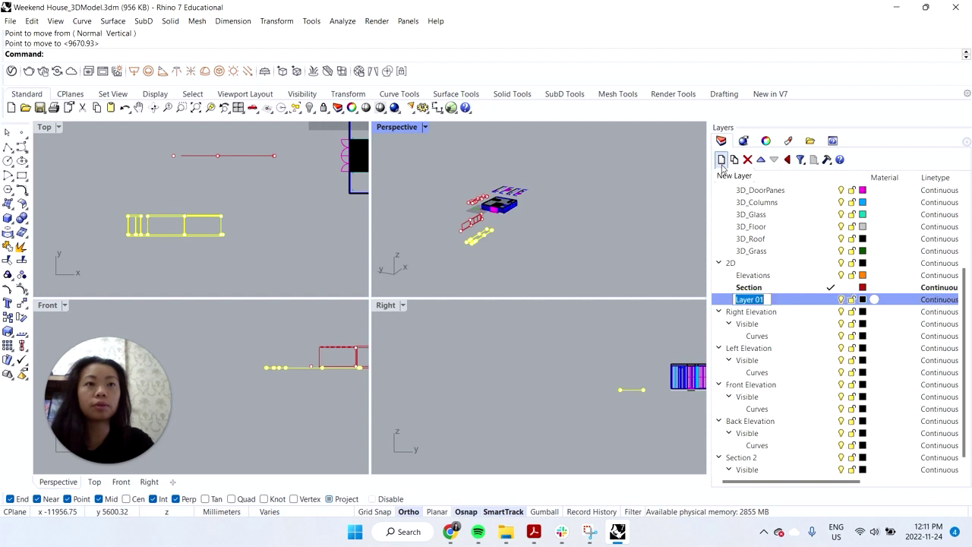
pyautogui.write('3')
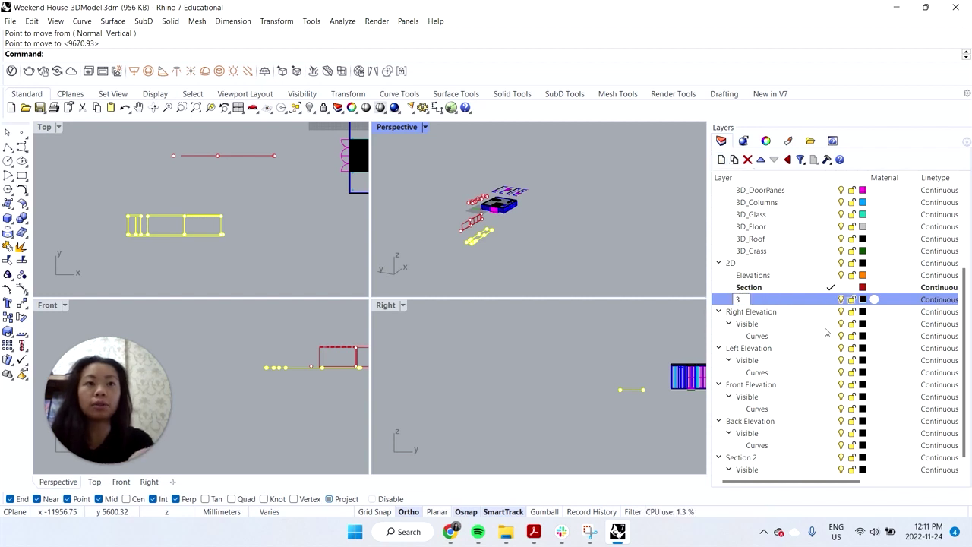
pyautogui.write('dExploded Axonomet')
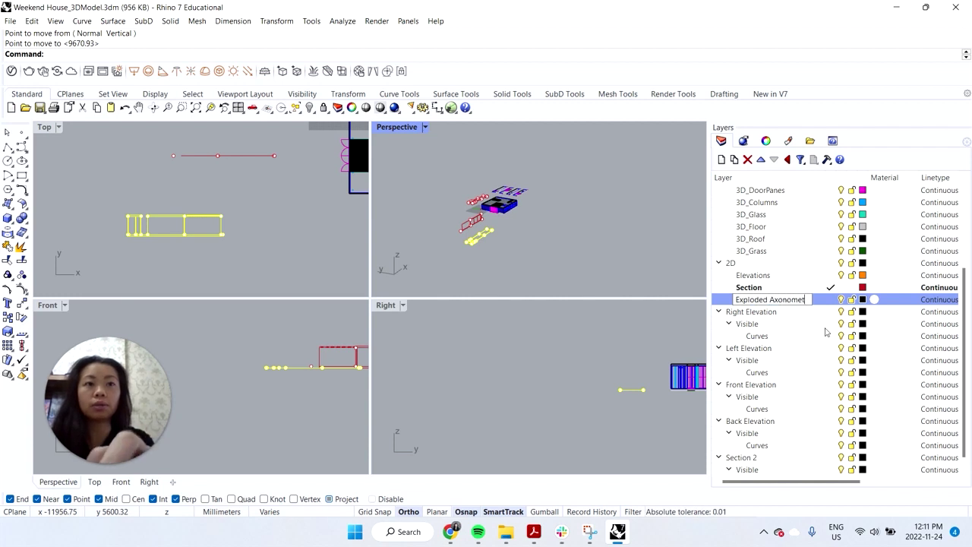
pyautogui.write('rix')
pyautogui.press('Return')
pyautogui.click(811, 300)
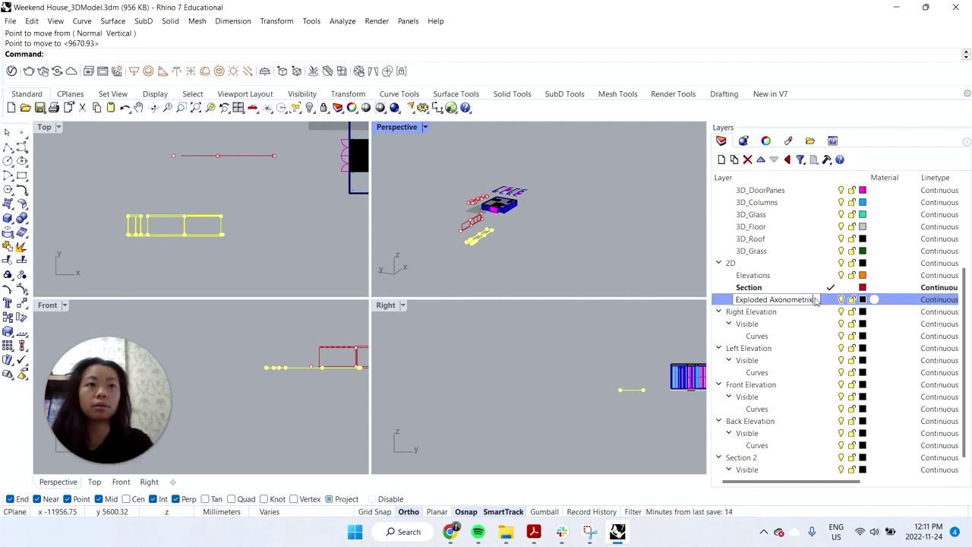
pyautogui.press('BackSpace')
pyautogui.write('c')
pyautogui.press('Return')
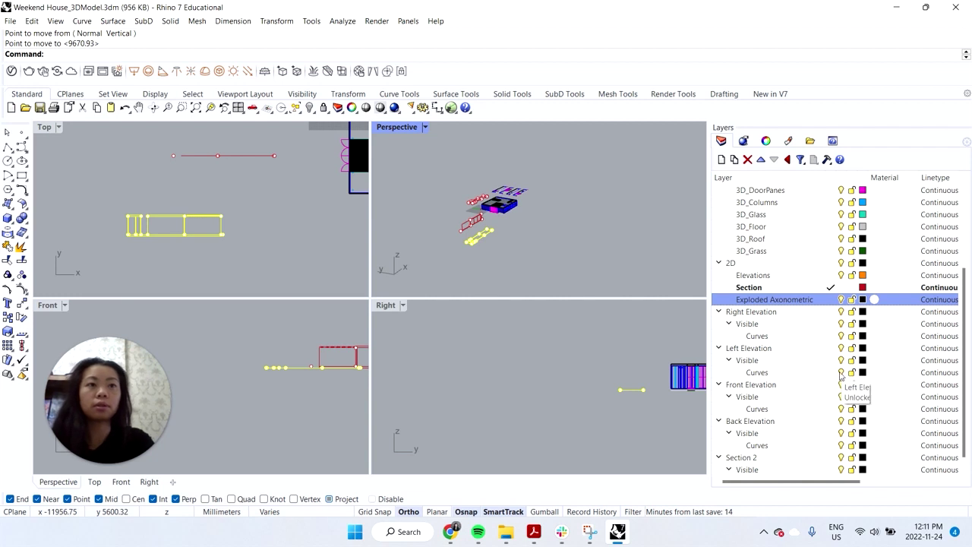
# - Make the Exploded Axonometric layer current and set its colour to purple
pyautogui.click(830, 299)
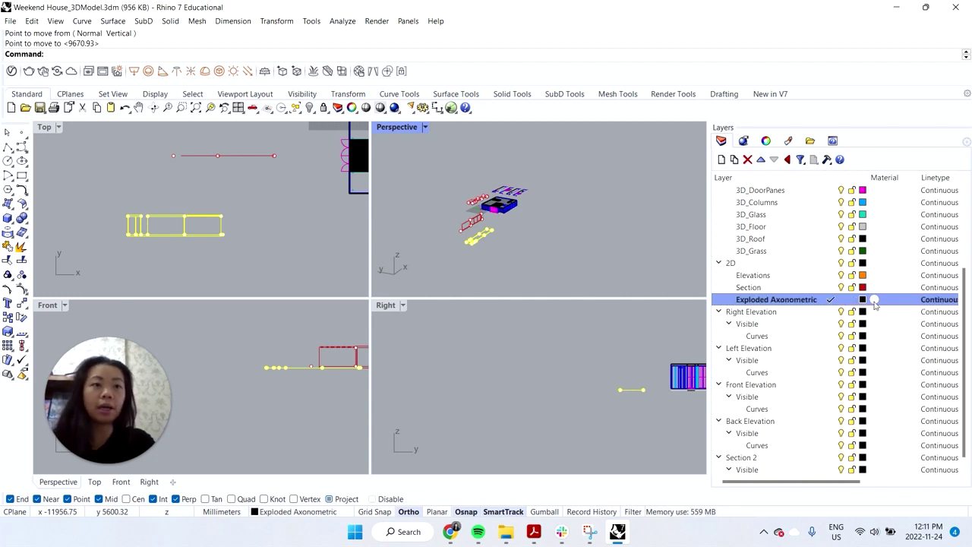
pyautogui.click(864, 300)
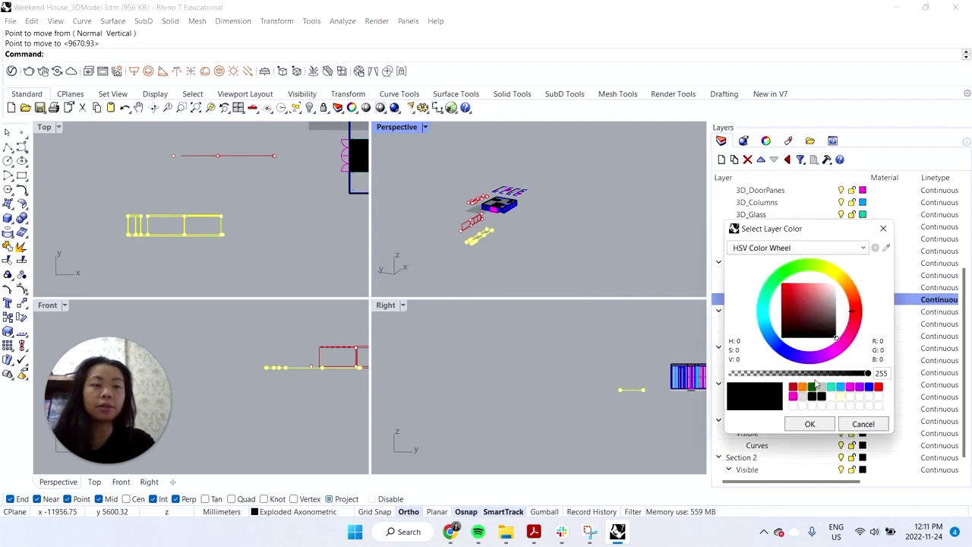
pyautogui.click(860, 388)
pyautogui.click(810, 424)
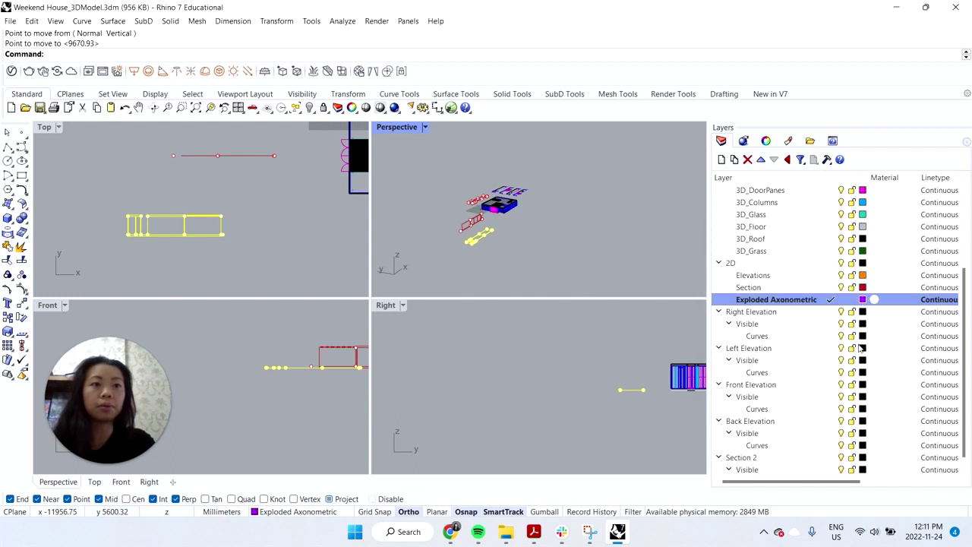
# - Hide the Section layer, and collapse and hide the Right, Left, Front and Back Elevation and Section 2 layer groups
pyautogui.click(842, 287)
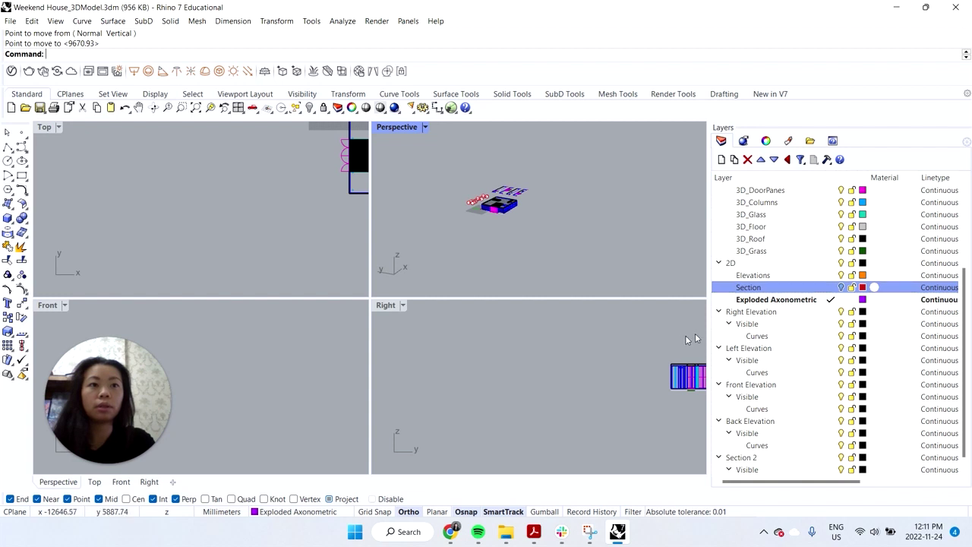
pyautogui.scroll(1, 720, 316)
pyautogui.click(720, 316)
pyautogui.click(720, 336)
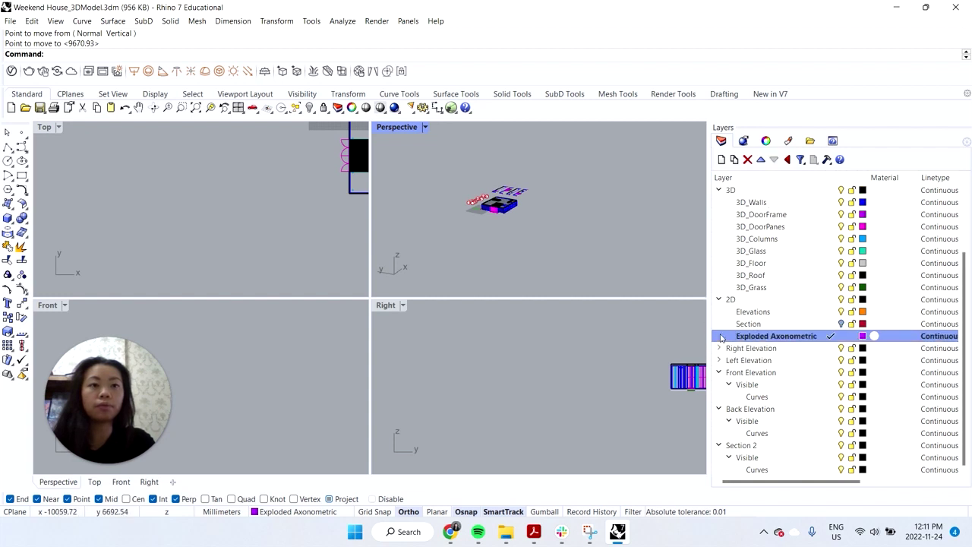
pyautogui.click(720, 372)
pyautogui.click(719, 408)
pyautogui.click(720, 445)
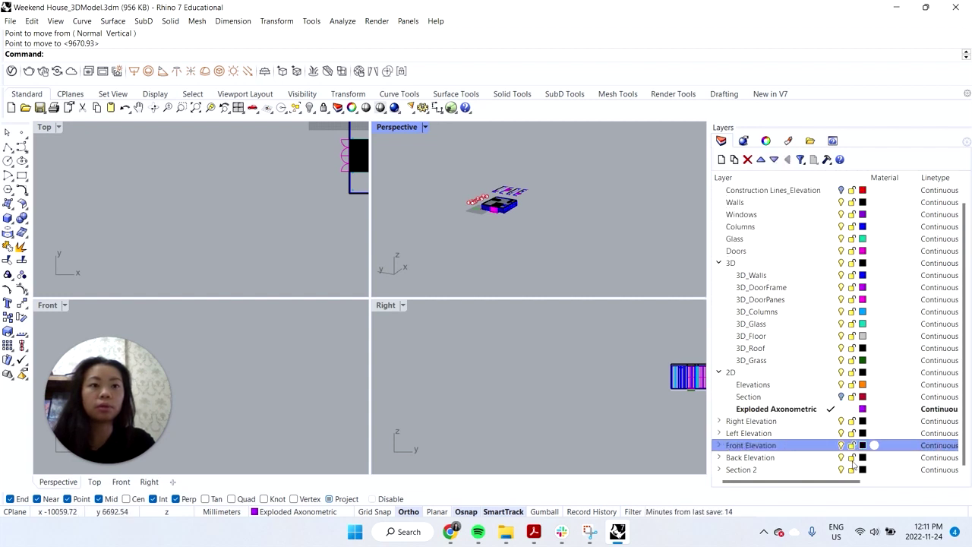
pyautogui.click(842, 470)
pyautogui.click(842, 457)
pyautogui.click(841, 445)
pyautogui.click(840, 433)
pyautogui.click(839, 421)
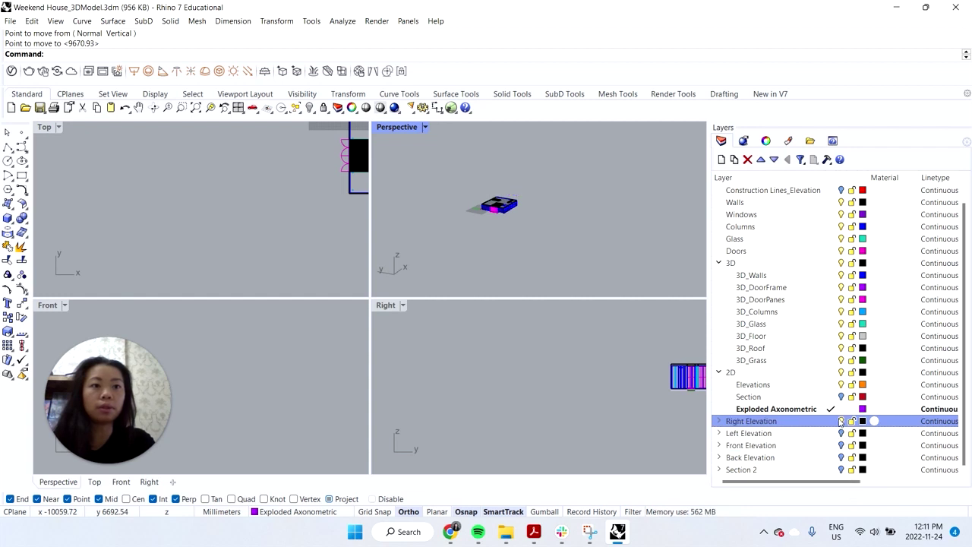
# - Nest the four elevation layer groups and Section 2 as sublayers of 2D, on the same level as Exploded Axonometric
pyautogui.keyDown('shift'); pyautogui.click(758, 470); pyautogui.keyUp('shift')
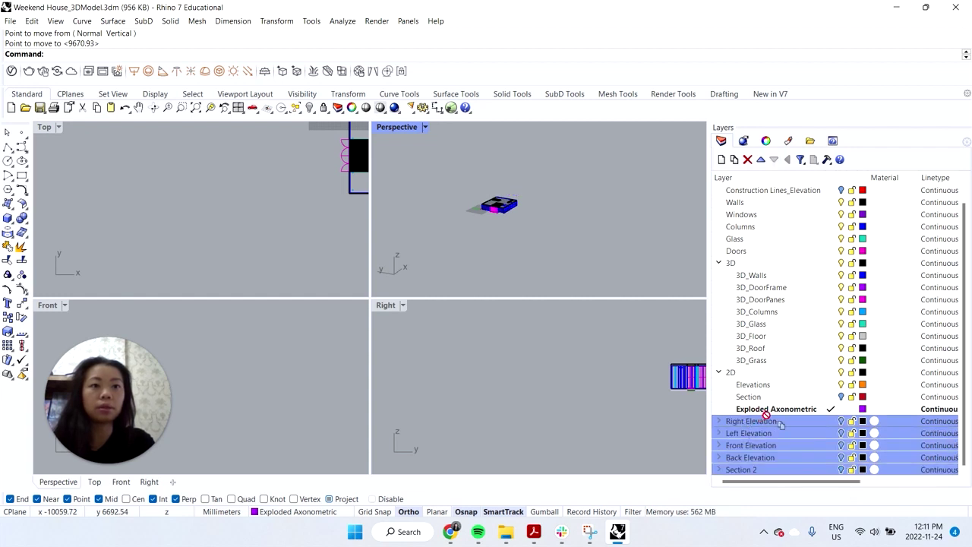
pyautogui.moveTo(776, 419); pyautogui.dragTo(769, 412)
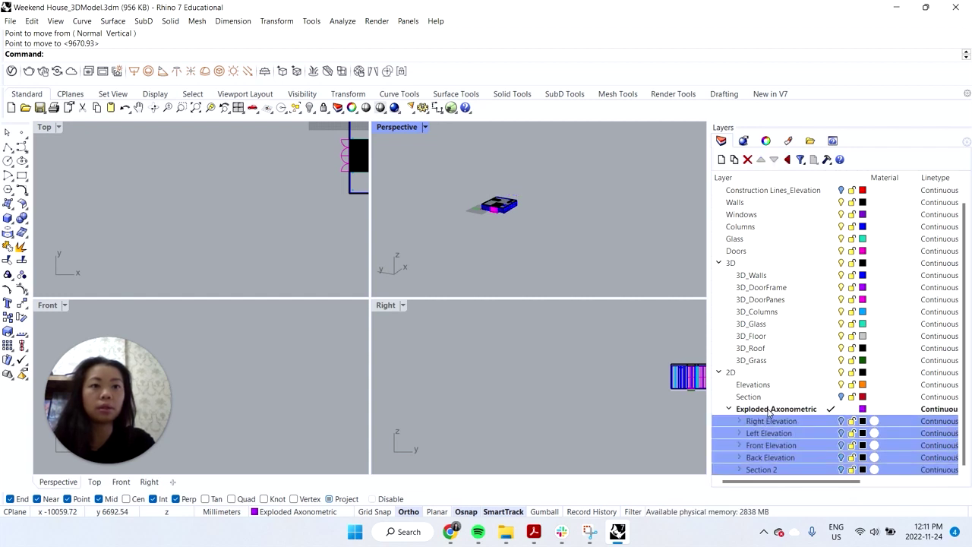
pyautogui.click(788, 160)
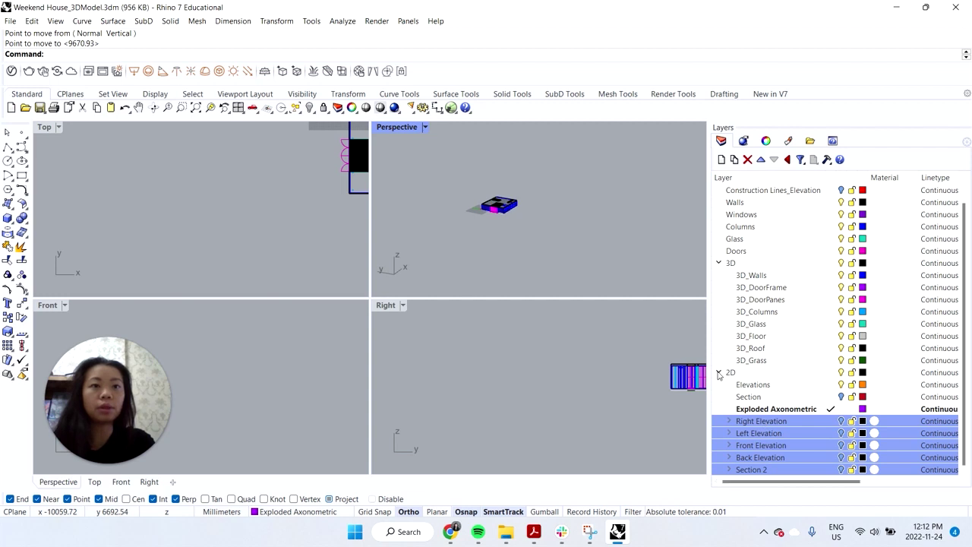
pyautogui.click(778, 410)
# - Copy the complete 3D house model and place the duplicate well to the left of the original in the Top view
pyautogui.scroll(5, 490, 215)
pyautogui.scroll(-5, 497, 210)
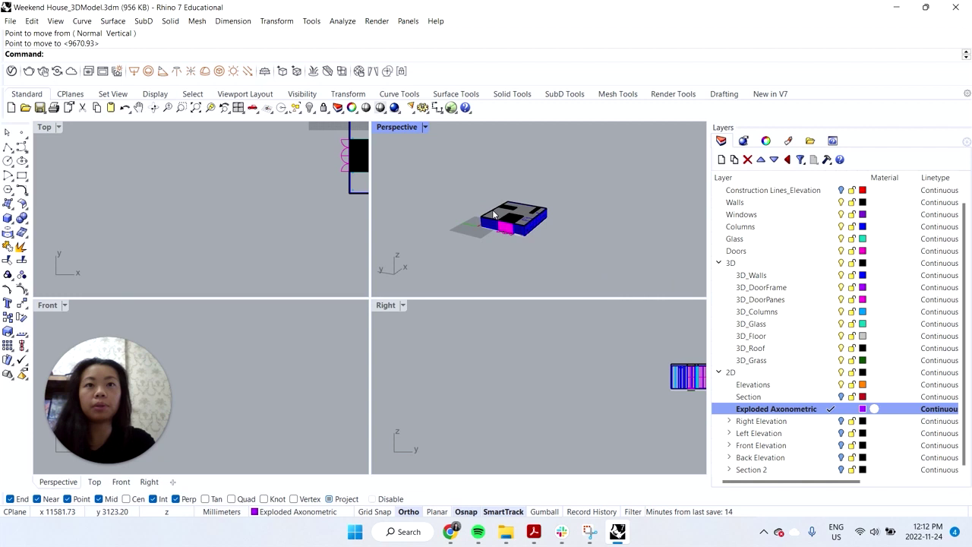
pyautogui.moveTo(465, 180); pyautogui.dragTo(583, 269)
pyautogui.scroll(-4, 326, 229)
pyautogui.scroll(2, 304, 225)
pyautogui.write('M')
pyautogui.press('BackSpace')
pyautogui.write('Copy')
pyautogui.press('Return')
pyautogui.click(281, 230)
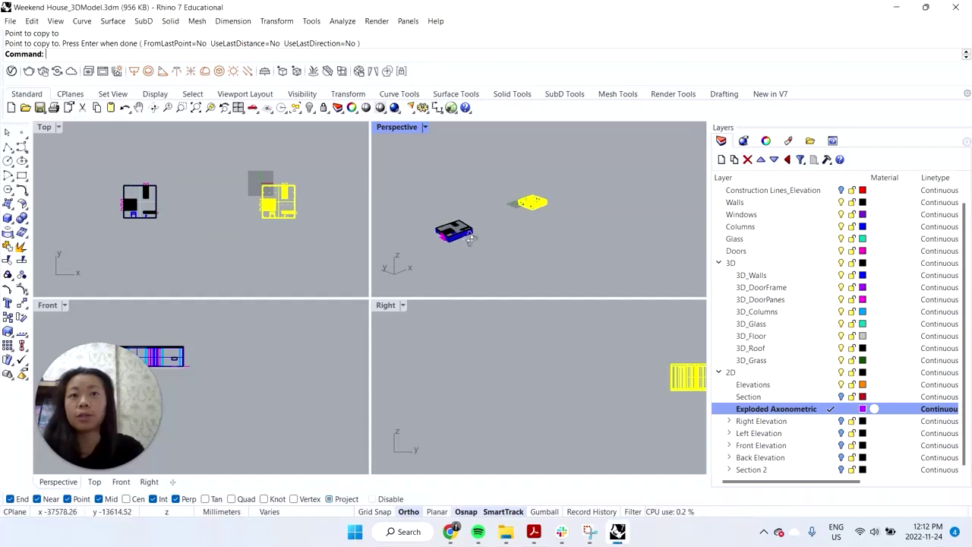
pyautogui.scroll(3, 448, 238)
pyautogui.keyDown('shift'); pyautogui.moveTo(454, 241); pyautogui.dragTo(502, 236, button='right'); pyautogui.keyUp('shift')
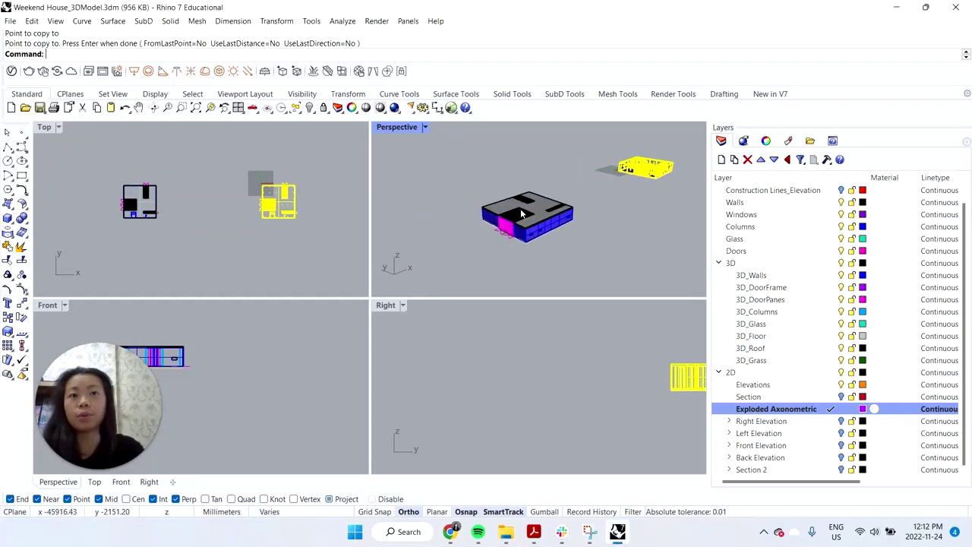
pyautogui.press('Return')
pyautogui.click(534, 212)
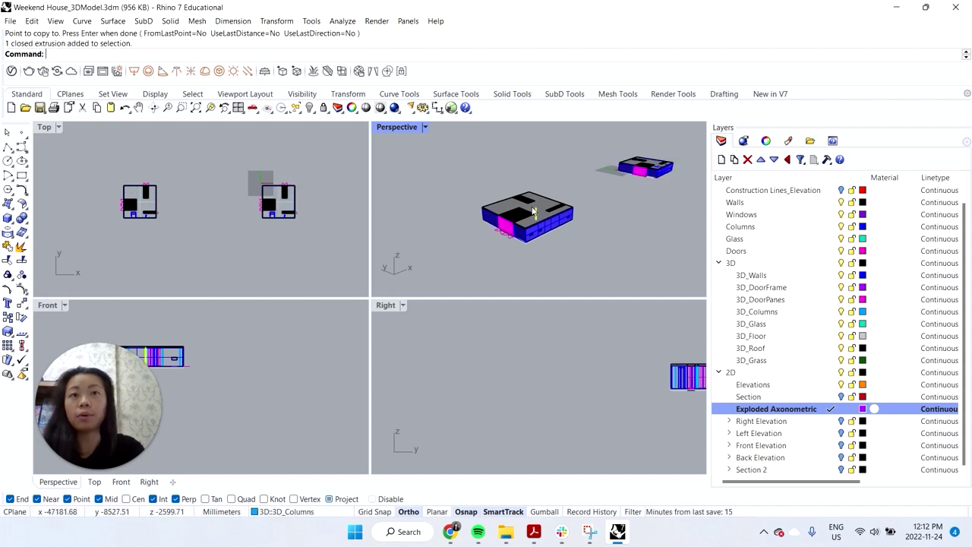
pyautogui.click(547, 205)
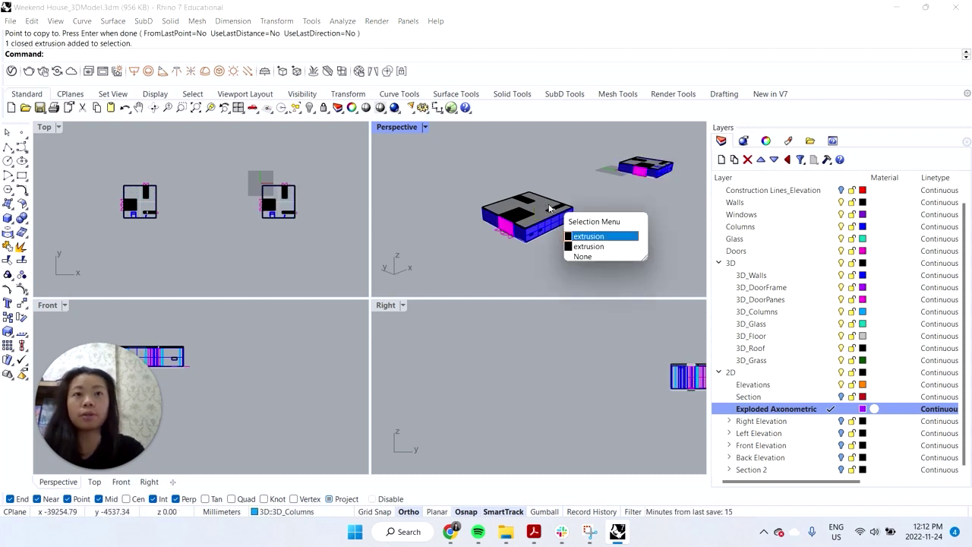
pyautogui.click(509, 207)
pyautogui.scroll(3, 509, 208)
pyautogui.moveTo(513, 209); pyautogui.dragTo(658, 195, button='right')
pyautogui.scroll(-8, 649, 187)
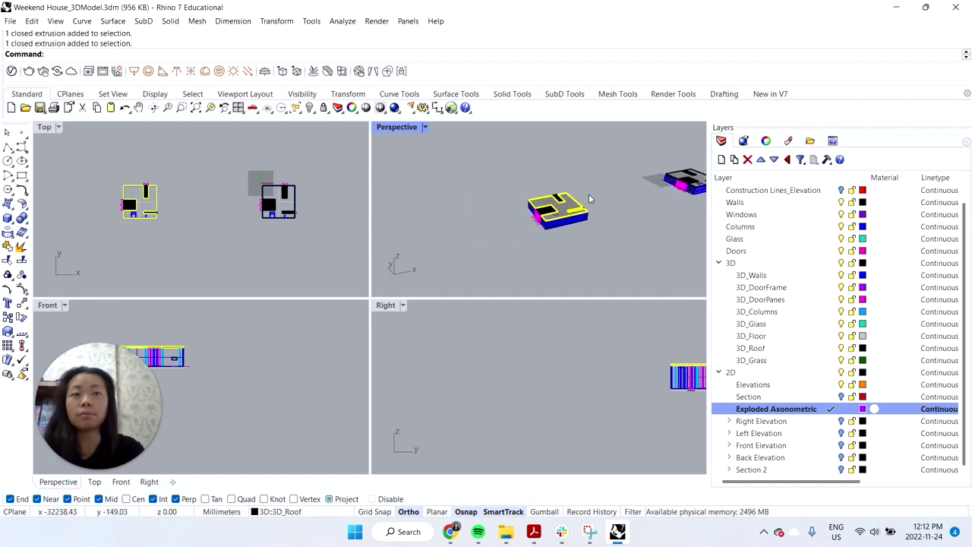
pyautogui.scroll(2, 588, 193)
pyautogui.write('mo')
pyautogui.press('Return')
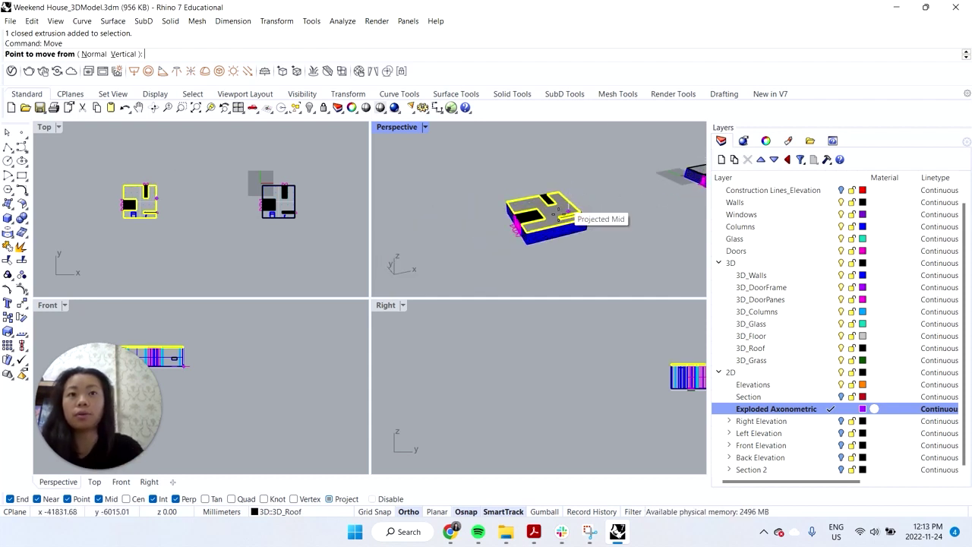
pyautogui.scroll(3, 563, 228)
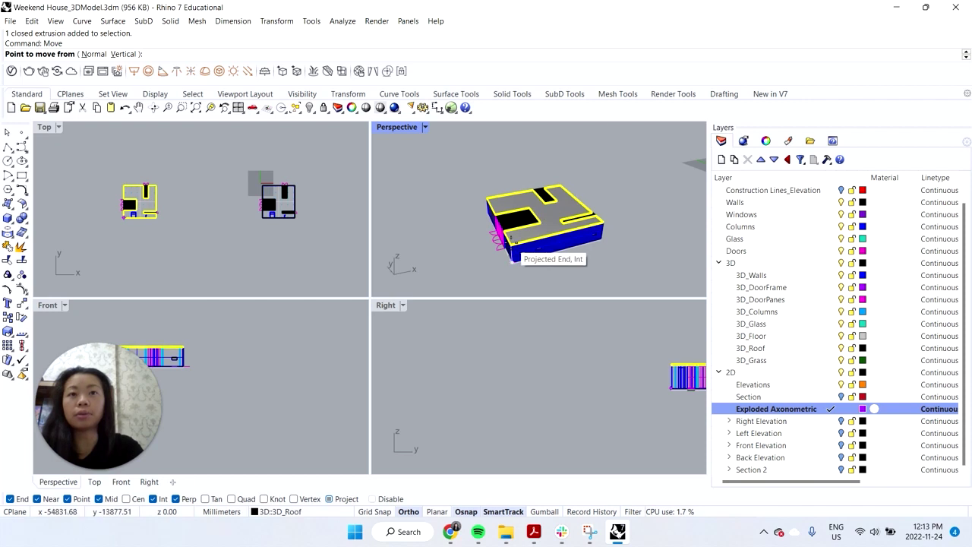
pyautogui.press('Escape')
pyautogui.scroll(-6, 227, 351)
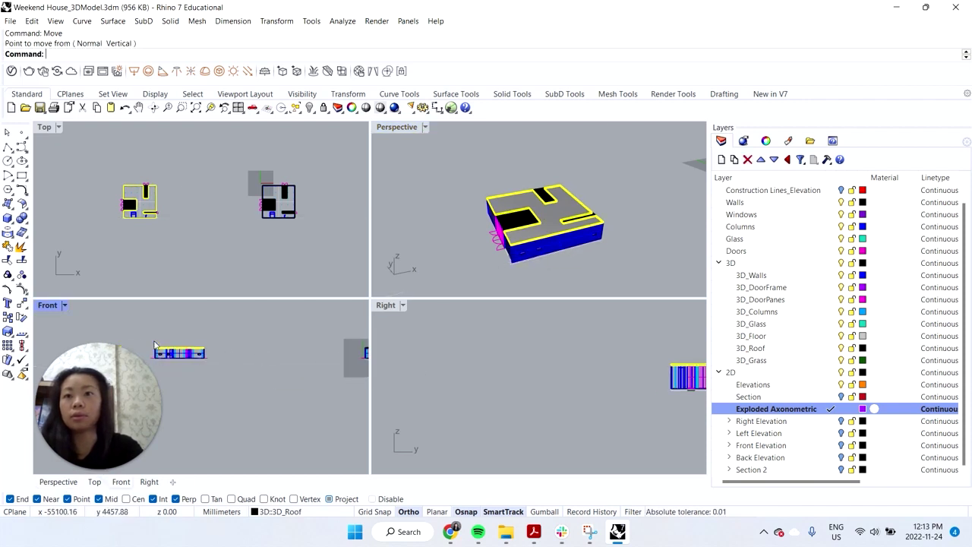
pyautogui.press('Escape')
# - Select all roof-level objects of the copied house in the Front view and move them straight up, clear of the walls
pyautogui.scroll(5, 190, 334)
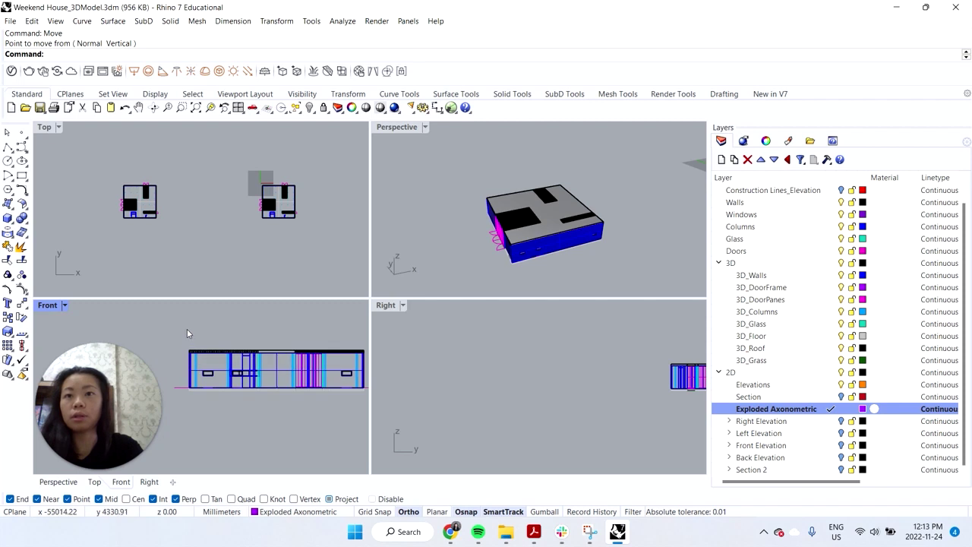
pyautogui.scroll(-1, 187, 333)
pyautogui.moveTo(183, 324); pyautogui.dragTo(338, 353)
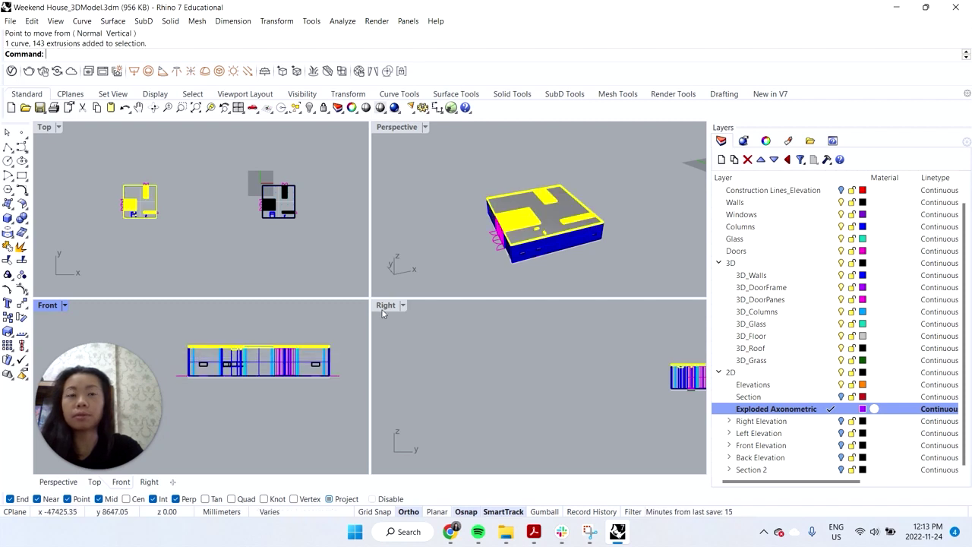
pyautogui.scroll(4, 298, 348)
pyautogui.scroll(-2, 226, 347)
pyautogui.click(140, 315)
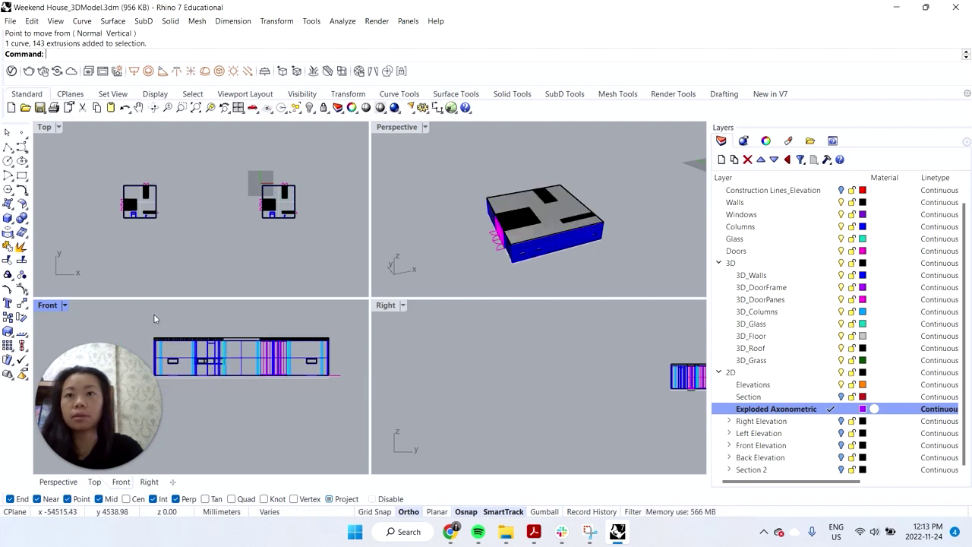
pyautogui.moveTo(139, 314); pyautogui.dragTo(344, 342)
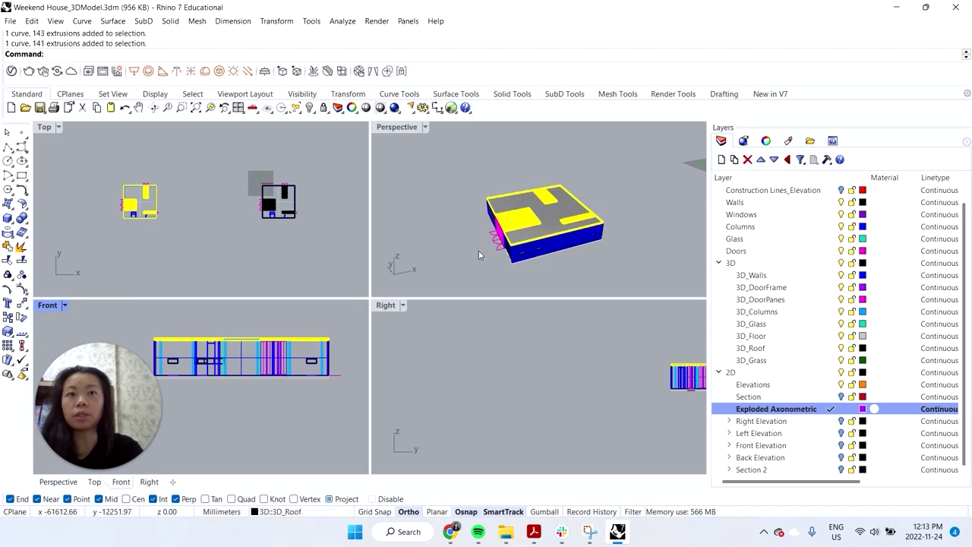
pyautogui.write('Move')
pyautogui.press('Return')
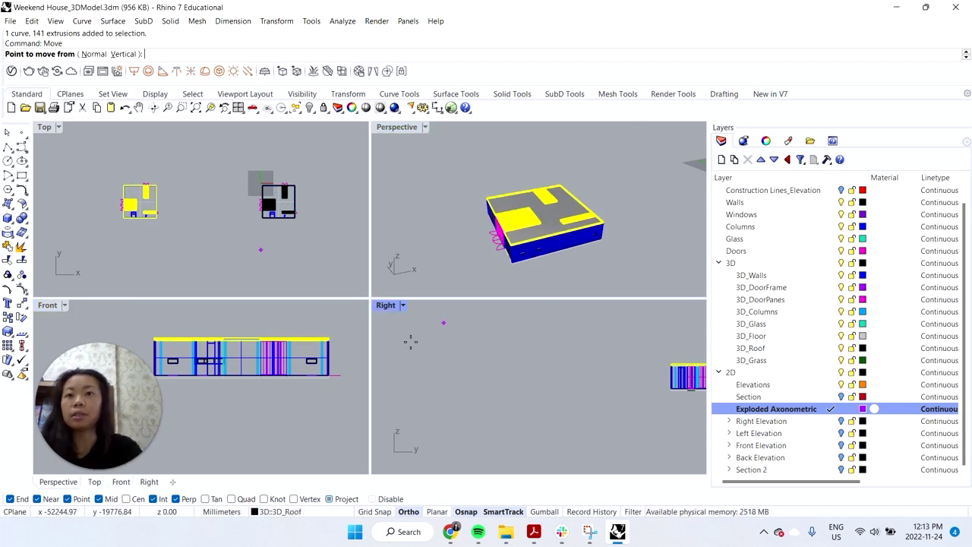
pyautogui.scroll(-4, 304, 391)
pyautogui.click(308, 396)
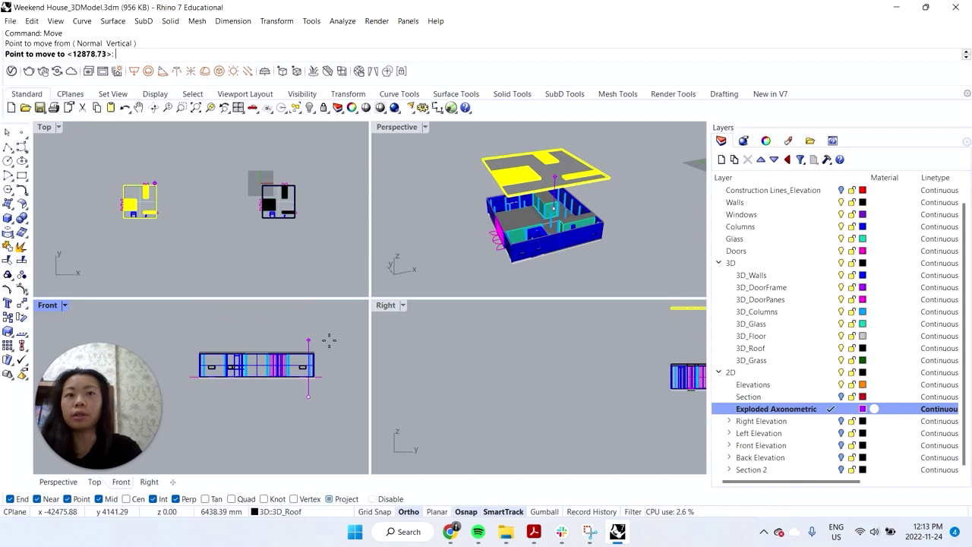
pyautogui.click(328, 331)
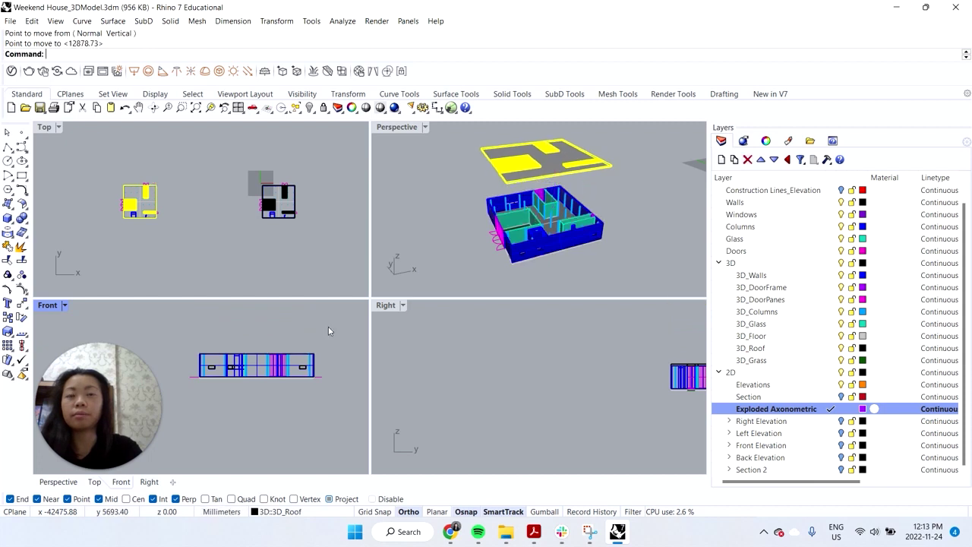
pyautogui.click(620, 175)
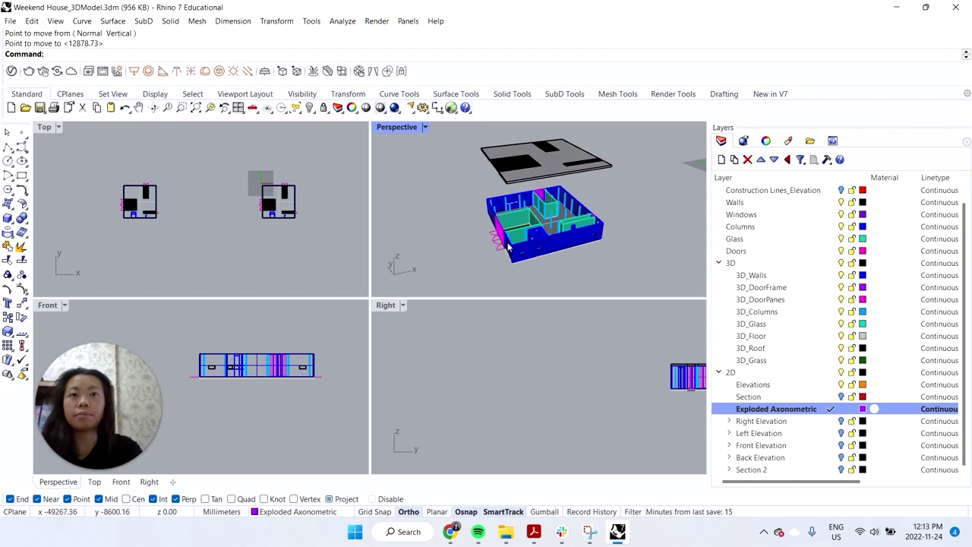
# - Select the base-level objects of the copied house in the Front view and hide the Walls, Windows, Columns, Glass and Doors layers
pyautogui.moveTo(182, 371); pyautogui.dragTo(331, 404)
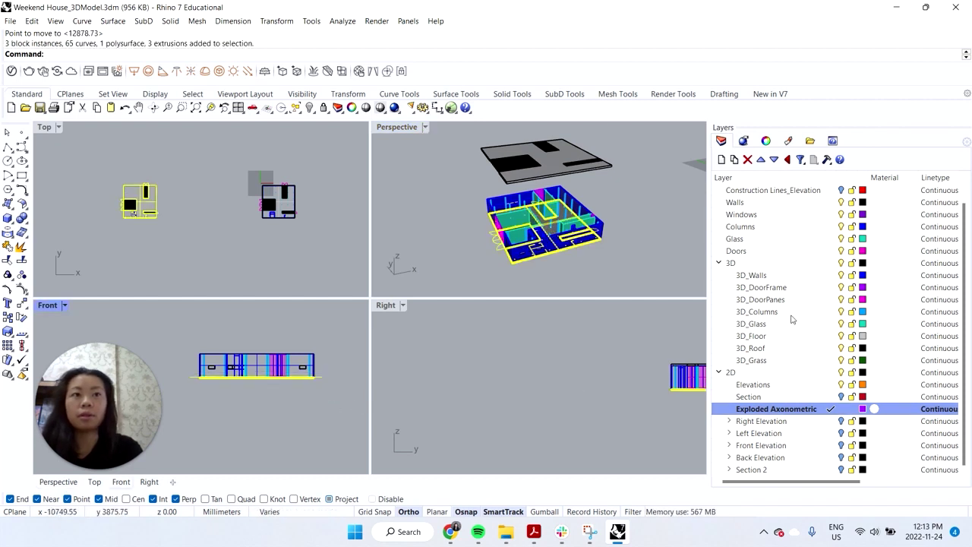
pyautogui.scroll(2, 795, 315)
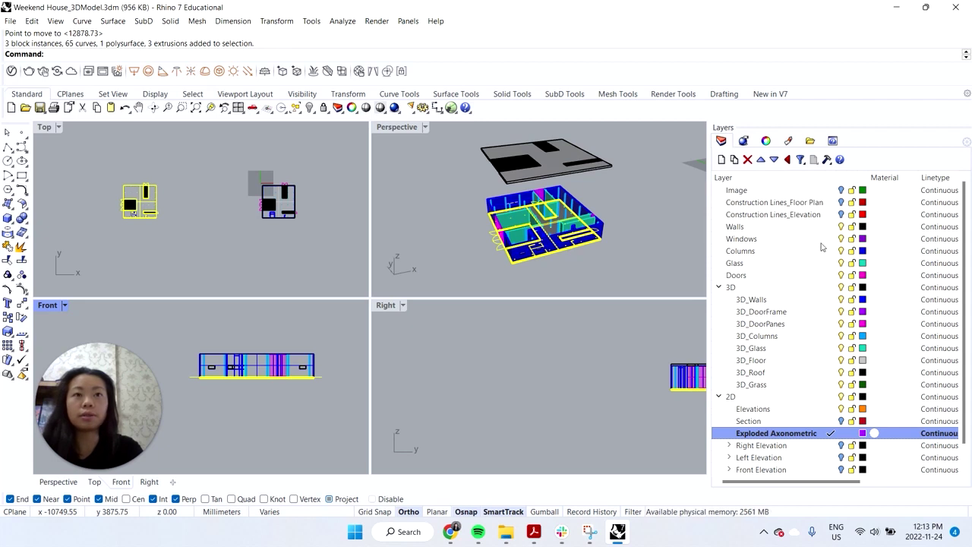
pyautogui.click(842, 277)
pyautogui.click(841, 264)
pyautogui.click(842, 253)
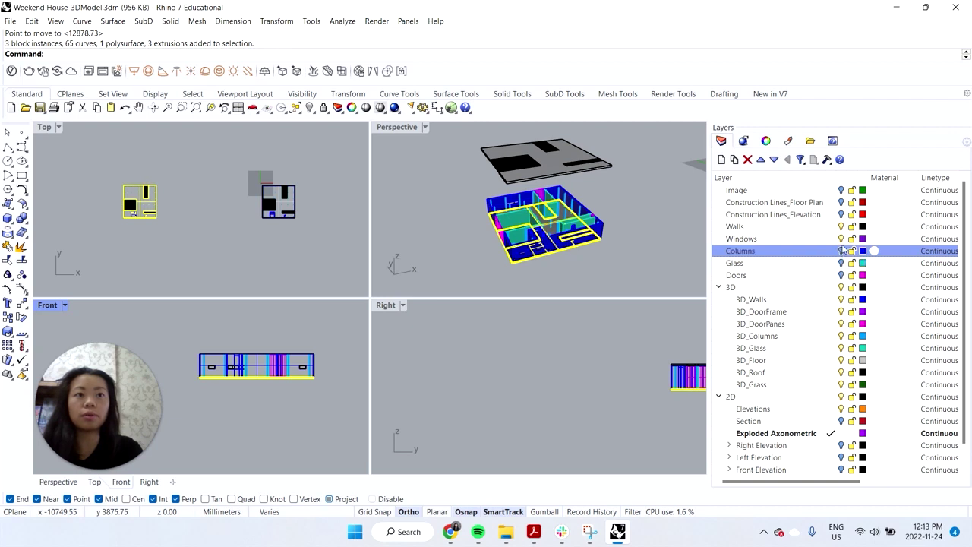
pyautogui.click(841, 238)
pyautogui.click(841, 226)
pyautogui.click(841, 250)
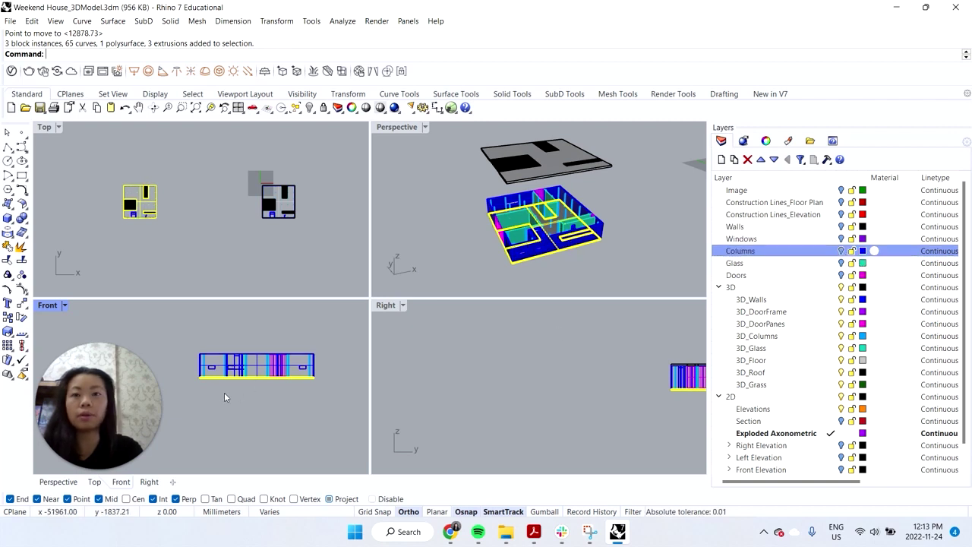
# - Move the selected floor and grass straight down in the Front view by about 8795 mm, clear of the walls
pyautogui.press('Return')
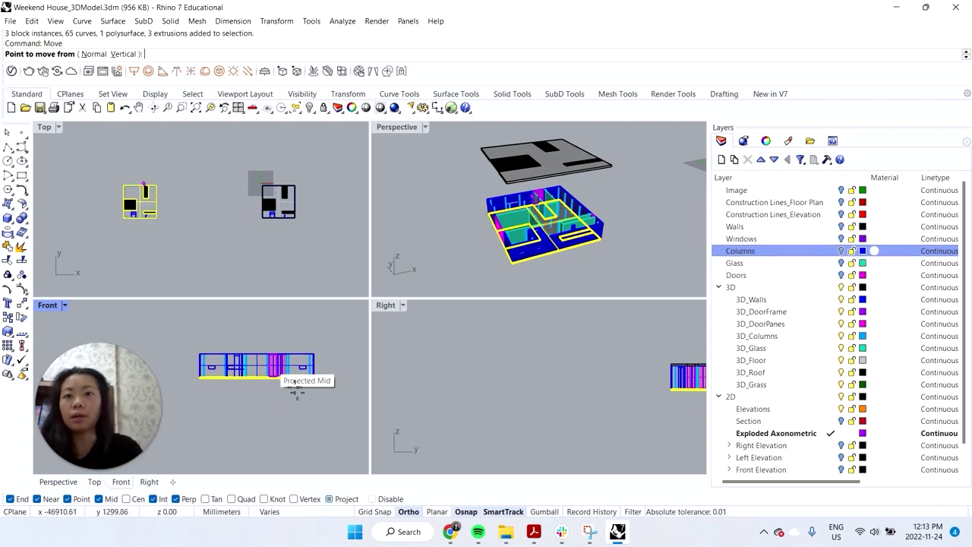
pyautogui.click(298, 393)
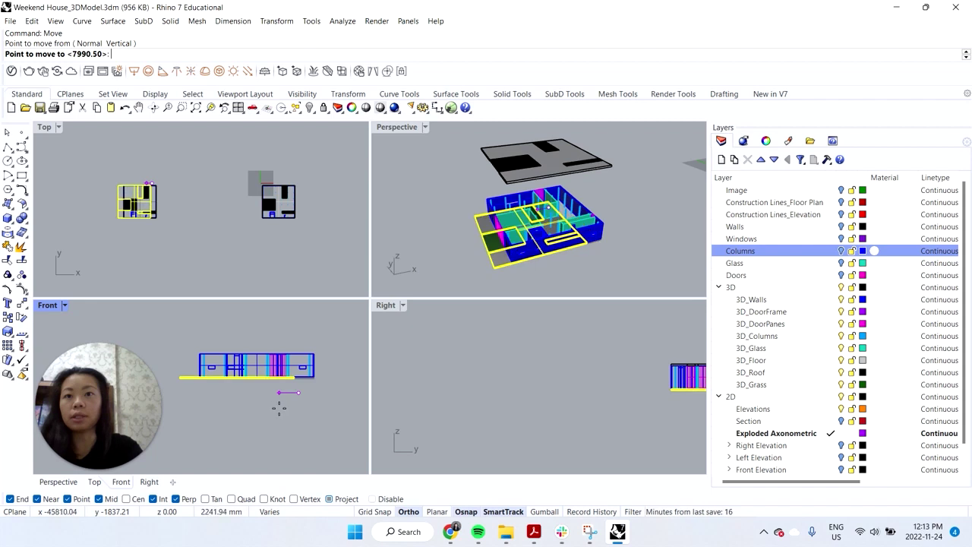
pyautogui.click(307, 468)
pyautogui.click(317, 423)
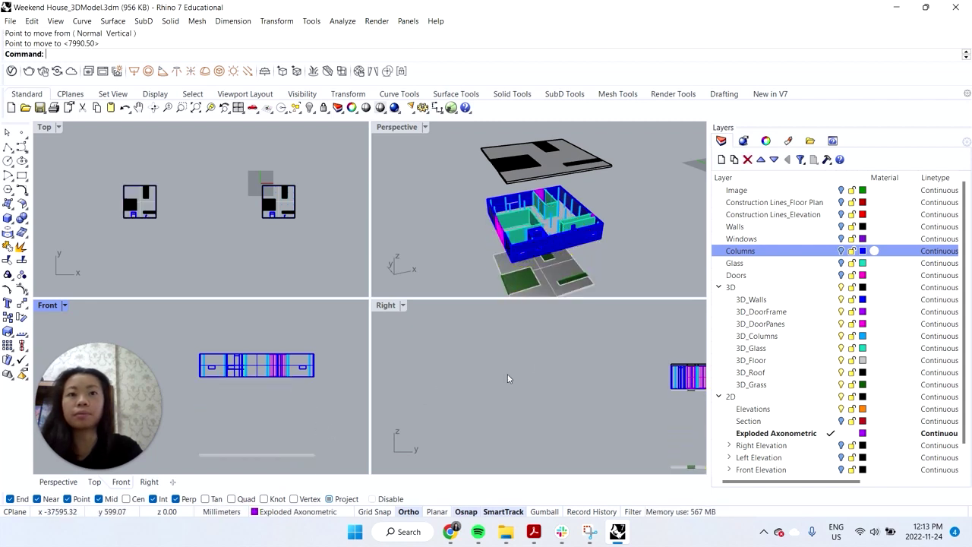
# - Select the copied house's front wall in the Top view and move it straight outward by about 8388 mm
pyautogui.click(550, 243)
pyautogui.click(594, 274)
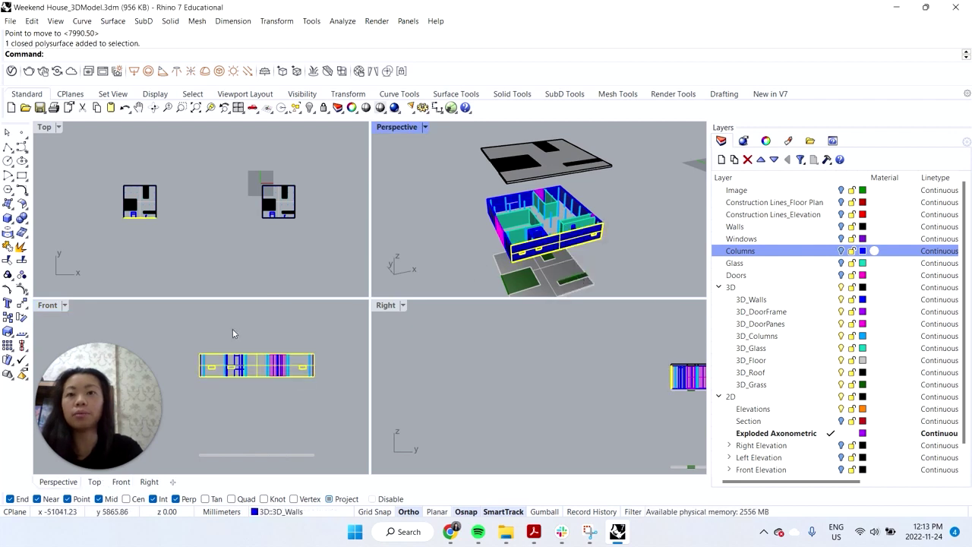
pyautogui.scroll(10, 175, 230)
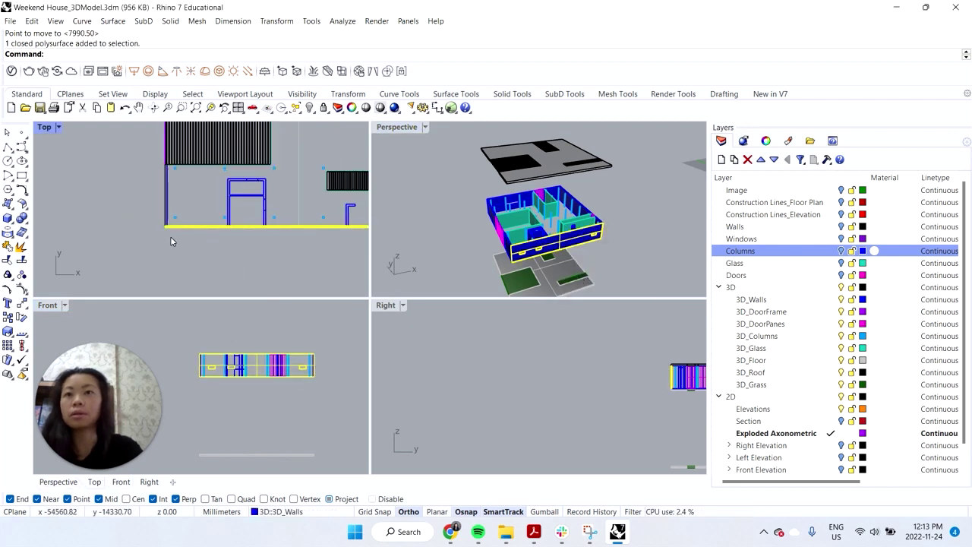
pyautogui.moveTo(136, 226); pyautogui.dragTo(296, 255)
pyautogui.write('M')
pyautogui.press('Return')
pyautogui.scroll(-6, 253, 255)
pyautogui.click(285, 229)
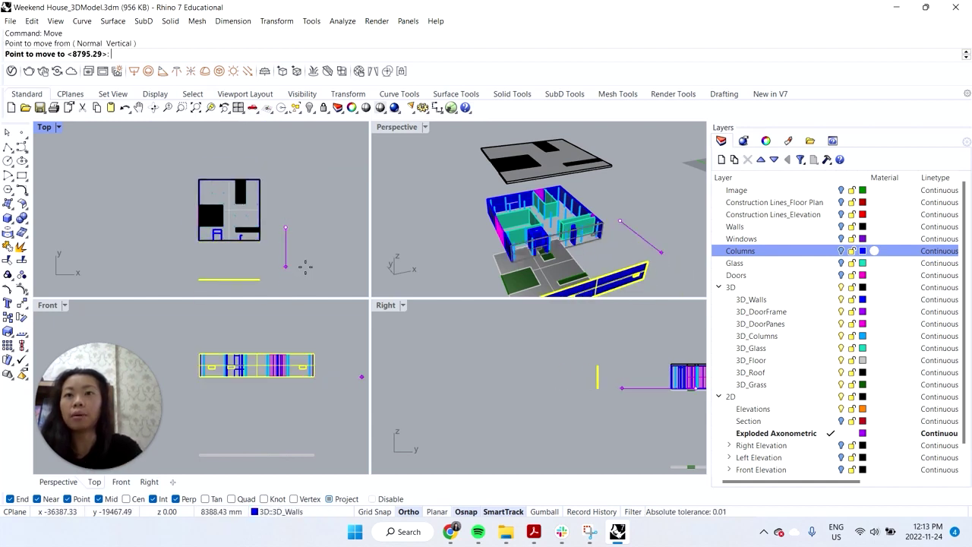
pyautogui.click(305, 268)
pyautogui.click(282, 196)
# - Select the back wall with its doors, leaving out the roof pieces, and move it straight outward by about 9526 mm in the Top view
pyautogui.scroll(2, 281, 196)
pyautogui.moveTo(143, 152); pyautogui.dragTo(276, 179)
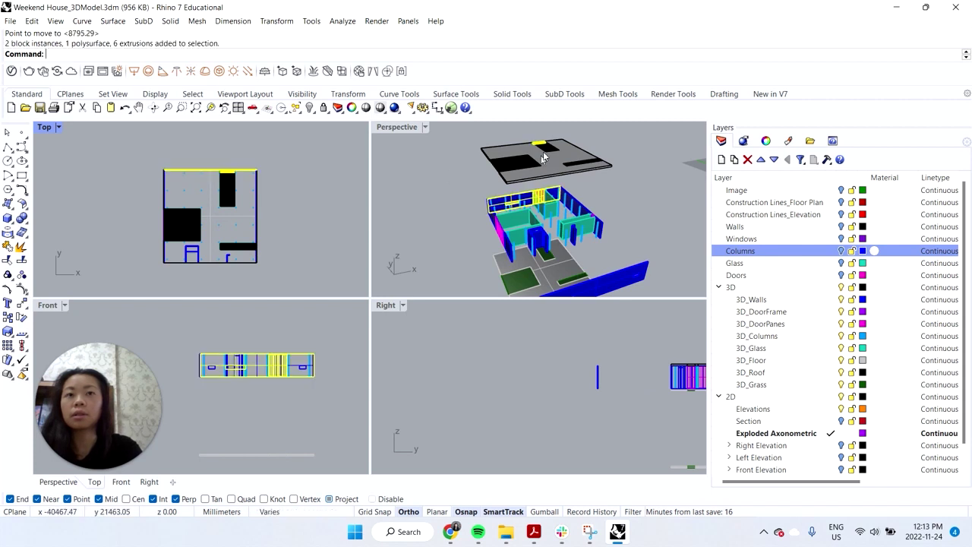
pyautogui.moveTo(521, 138)
pyautogui.keyDown('shift'); pyautogui.mouseDown()
pyautogui.moveTo(570, 152)
pyautogui.moveTo(524, 144)
pyautogui.mouseUp(); pyautogui.keyUp('shift')
pyautogui.scroll(2, 179, 172)
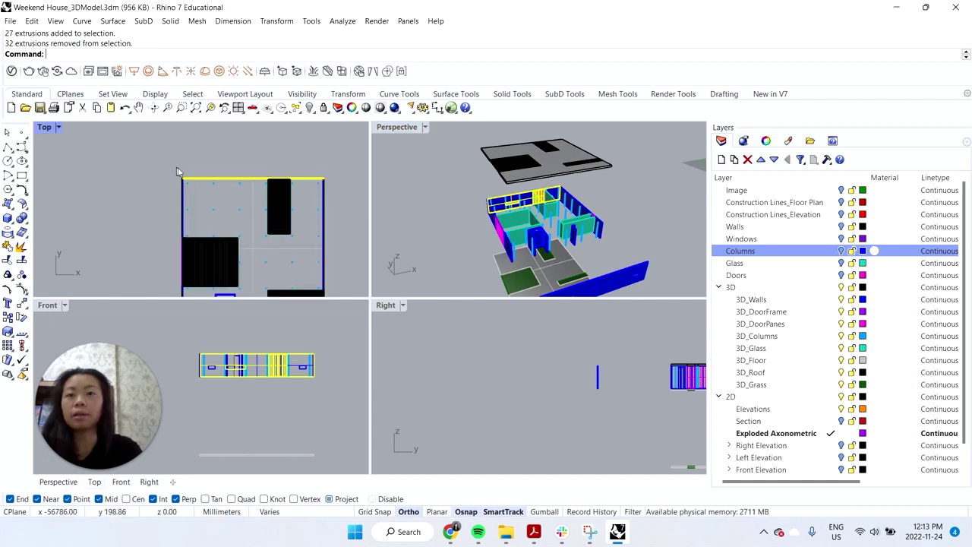
pyautogui.write('m')
pyautogui.press('Return')
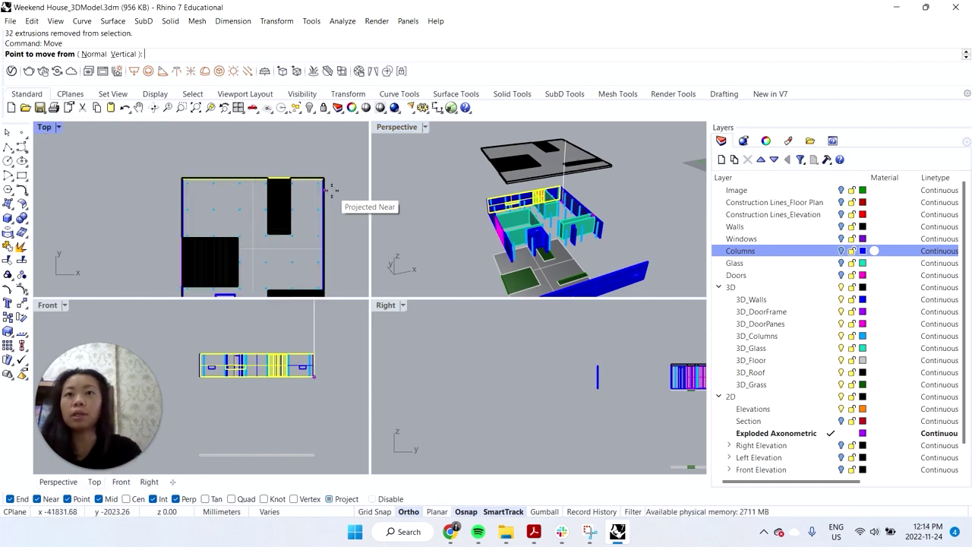
pyautogui.click(339, 215)
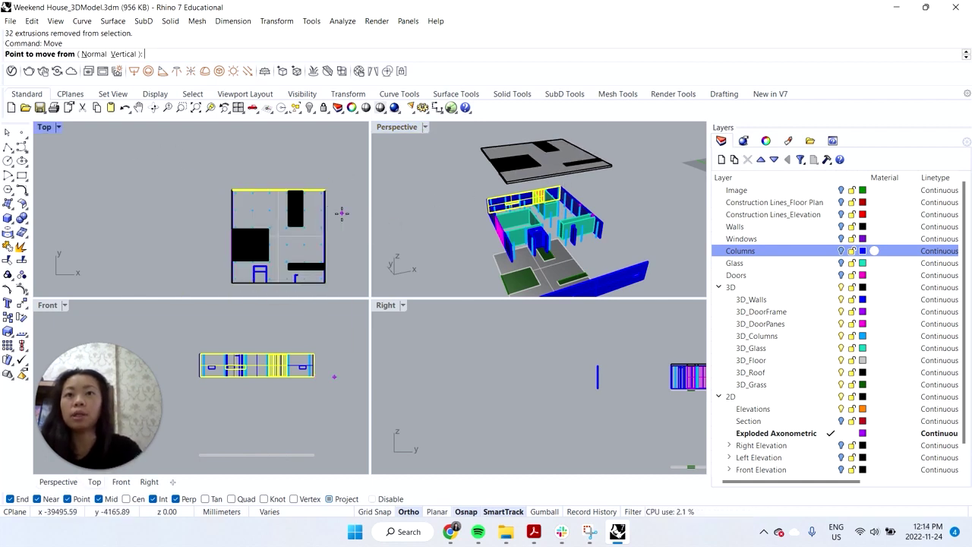
pyautogui.click(339, 142)
pyautogui.scroll(-2, 287, 235)
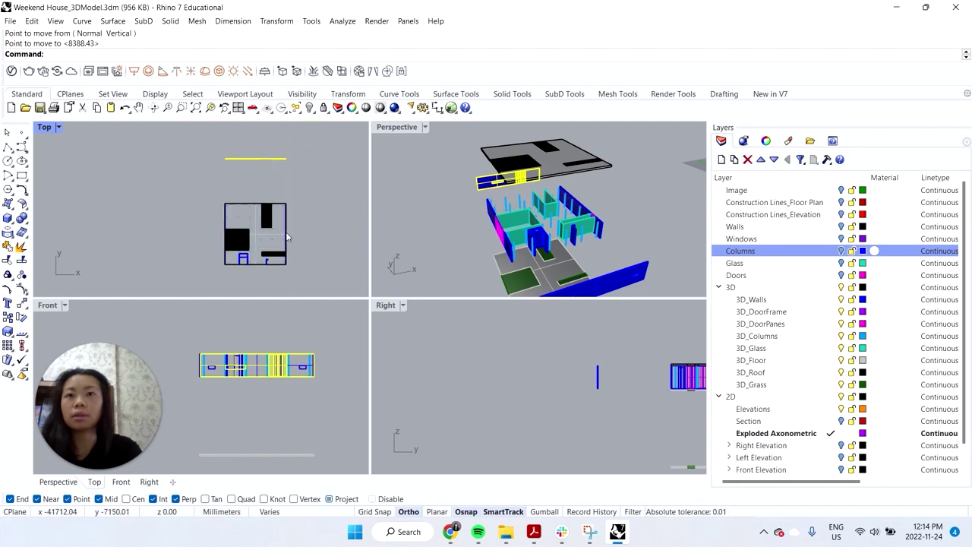
# - Select the right-hand wall with its doors, excluding the roof pieces, and move it straight outward by about 9147 mm in the Top view
pyautogui.scroll(4, 285, 195)
pyautogui.scroll(-4, 286, 199)
pyautogui.moveTo(288, 186)
pyautogui.mouseDown()
pyautogui.moveTo(314, 293)
pyautogui.moveTo(312, 278)
pyautogui.mouseUp()
pyautogui.keyDown('shift'); pyautogui.click(596, 158); pyautogui.keyUp('shift')
pyautogui.keyDown('ctrl'); pyautogui.moveTo(593, 151); pyautogui.dragTo(623, 177); pyautogui.keyUp('ctrl')
pyautogui.write('Move')
pyautogui.press('Return')
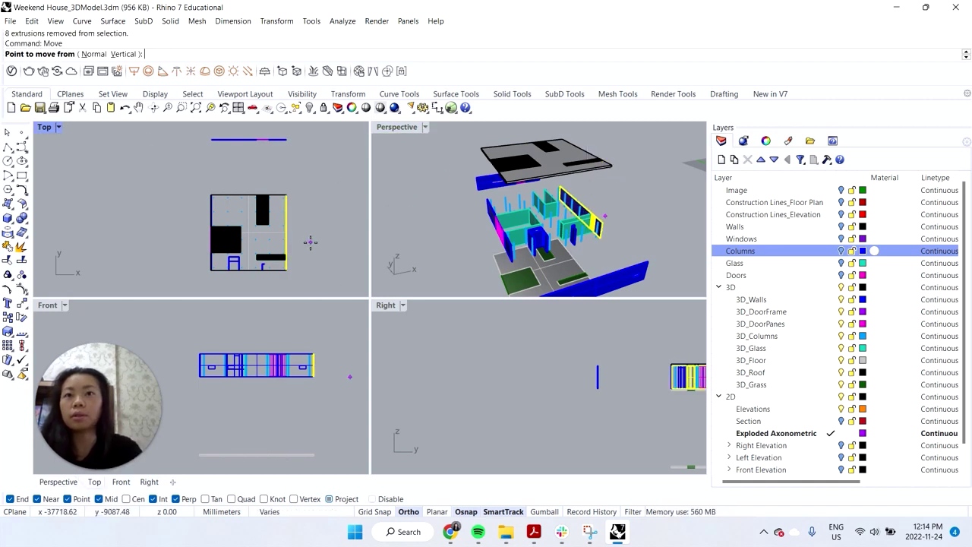
pyautogui.click(303, 256)
pyautogui.click(355, 257)
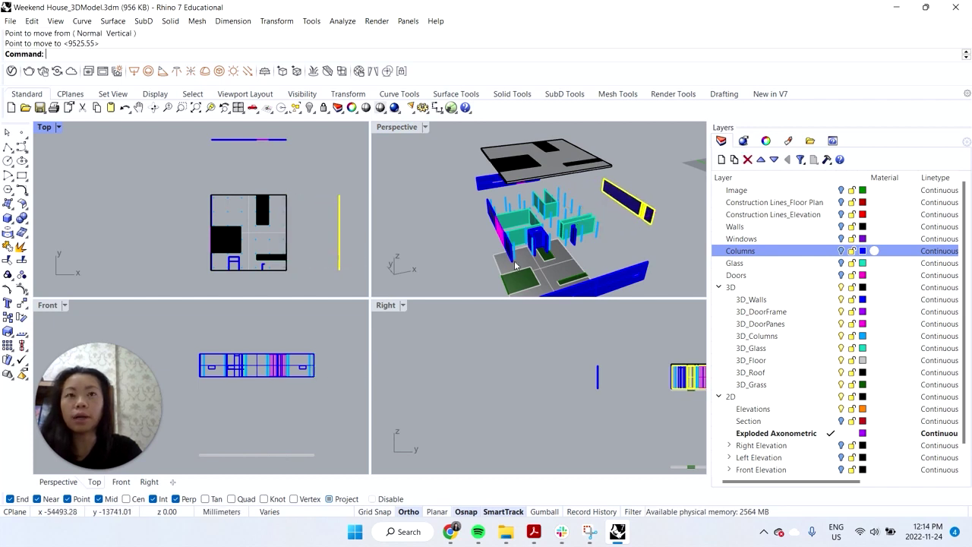
# - Select only the left-hand wall with its doors, without roof or interior parts, and move it straight outward by about 9131 mm
pyautogui.scroll(-2, 493, 191)
pyautogui.scroll(2, 496, 207)
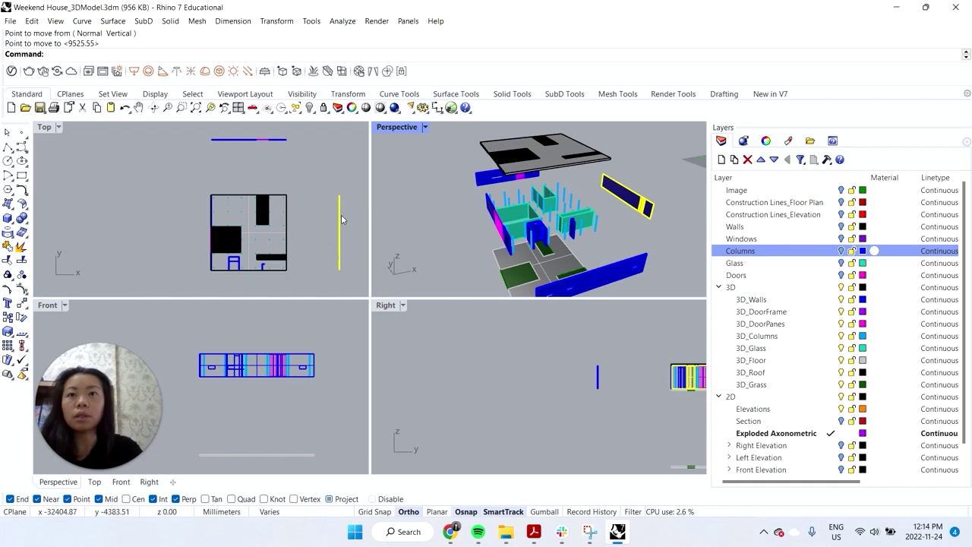
pyautogui.moveTo(185, 179); pyautogui.dragTo(222, 301)
pyautogui.keyDown('ctrl'); pyautogui.moveTo(466, 149); pyautogui.dragTo(506, 185); pyautogui.keyUp('ctrl')
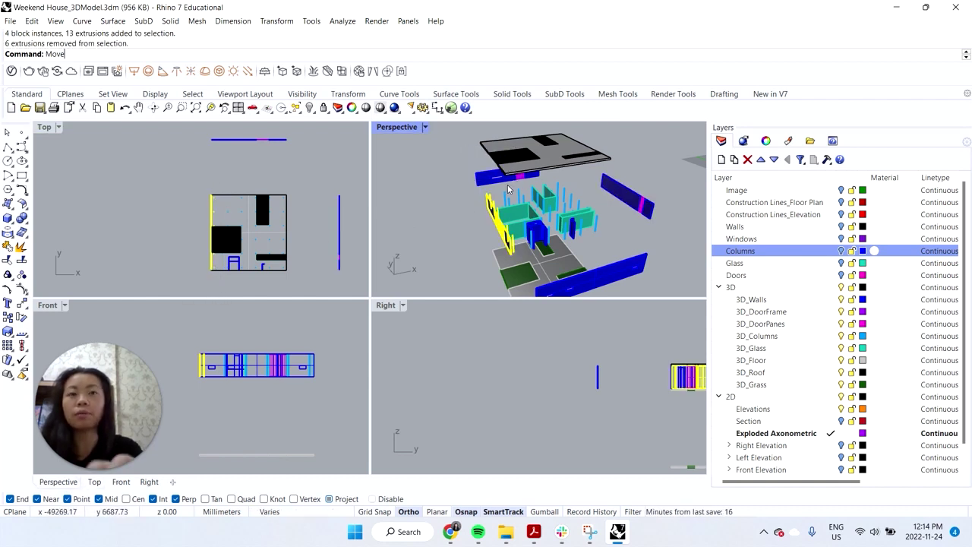
pyautogui.press('Return')
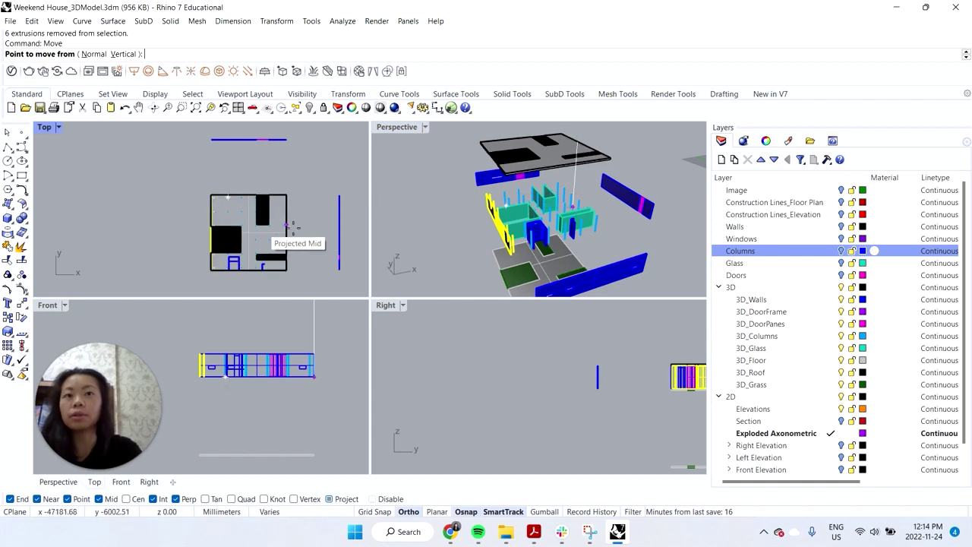
pyautogui.press('Escape')
pyautogui.keyDown('ctrl'); pyautogui.moveTo(213, 189); pyautogui.dragTo(233, 275); pyautogui.keyUp('ctrl')
pyautogui.press('Return')
pyautogui.click(242, 225)
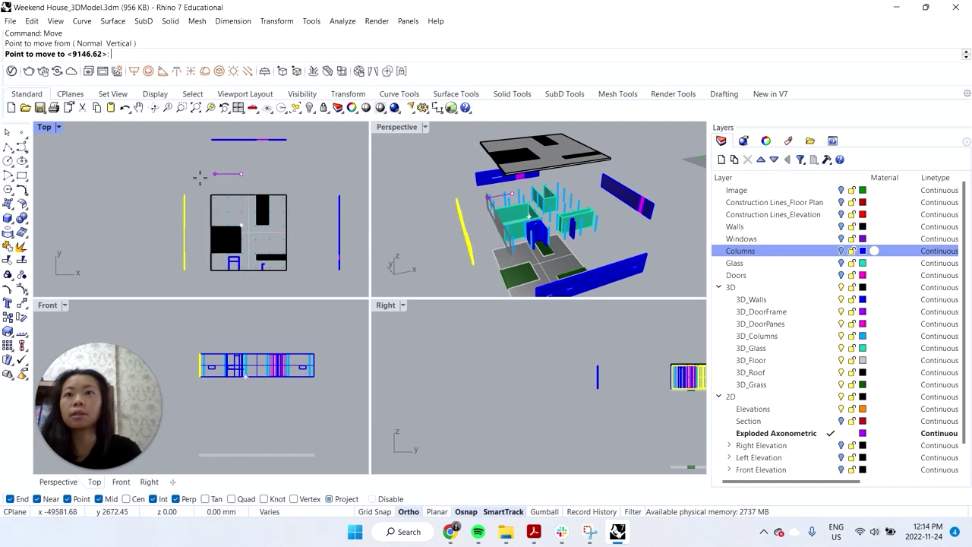
pyautogui.click(189, 184)
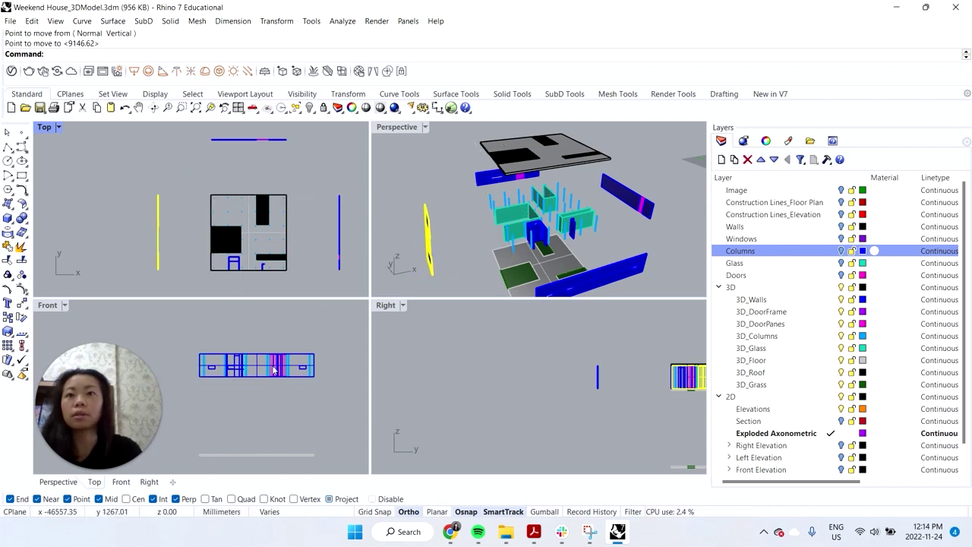
# - Select the whole roof in the Front view and move it straight up by about 2716 mm
pyautogui.scroll(-3, 274, 370)
pyautogui.moveTo(208, 316); pyautogui.dragTo(315, 344)
pyautogui.press('Return')
pyautogui.click(311, 339)
pyautogui.click(310, 329)
pyautogui.click(580, 172)
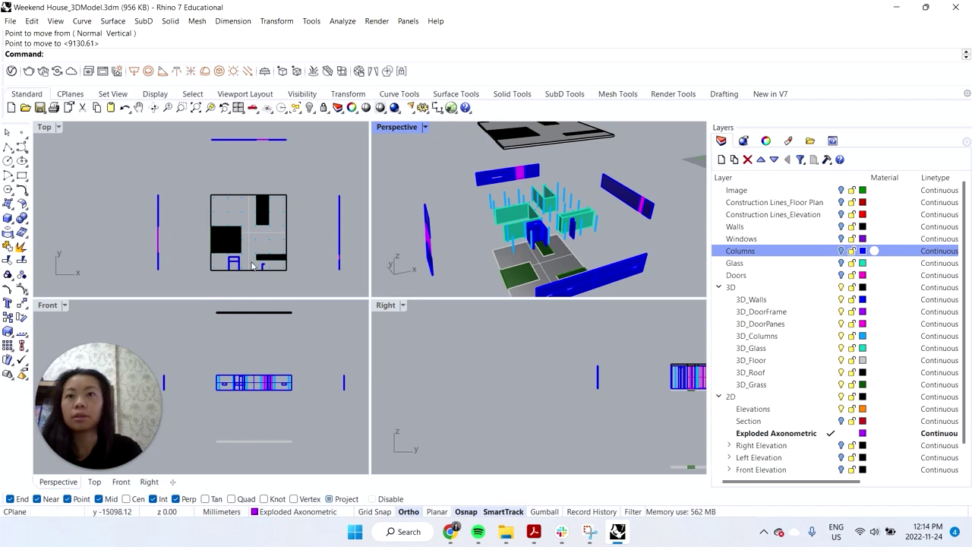
# - Select one glass extrusion around each of the three courtyards, leaving out the columns, and move them straight up by about 7853 mm
pyautogui.click(533, 216)
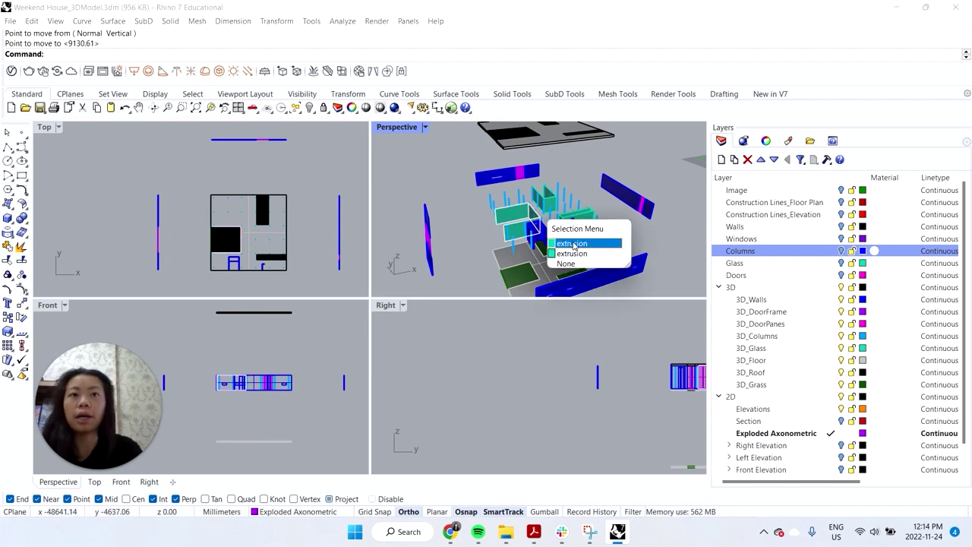
pyautogui.click(574, 244)
pyautogui.click(551, 206)
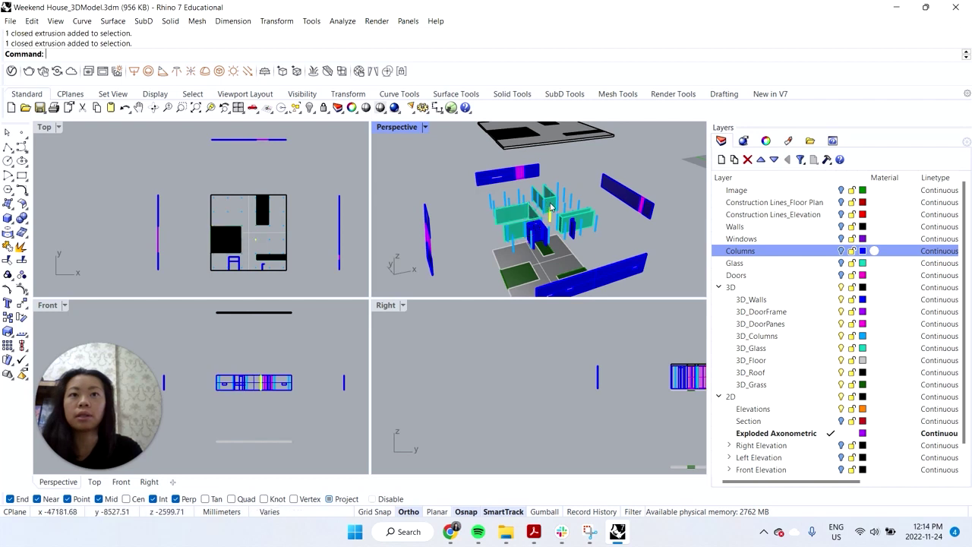
pyautogui.scroll(7, 551, 206)
pyautogui.click(554, 200)
pyautogui.scroll(-7, 555, 200)
pyautogui.keyDown('shift'); pyautogui.click(527, 213); pyautogui.keyUp('shift')
pyautogui.keyDown('shift'); pyautogui.click(594, 220); pyautogui.keyUp('shift')
pyautogui.keyDown('shift'); pyautogui.click(599, 219); pyautogui.keyUp('shift')
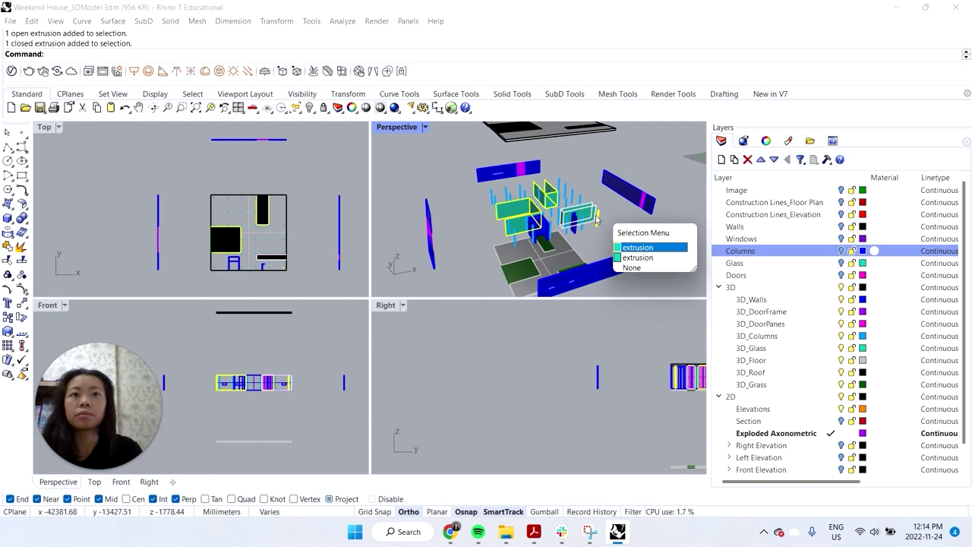
pyautogui.click(642, 258)
pyautogui.keyDown('ctrl'); pyautogui.click(601, 225); pyautogui.keyUp('ctrl')
pyautogui.write('m')
pyautogui.press('Return')
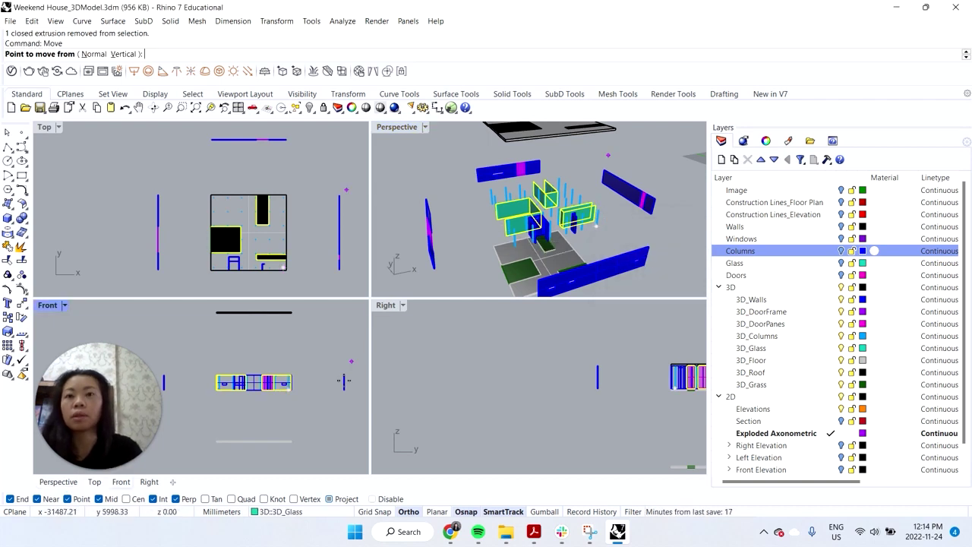
pyautogui.click(344, 382)
pyautogui.click(339, 353)
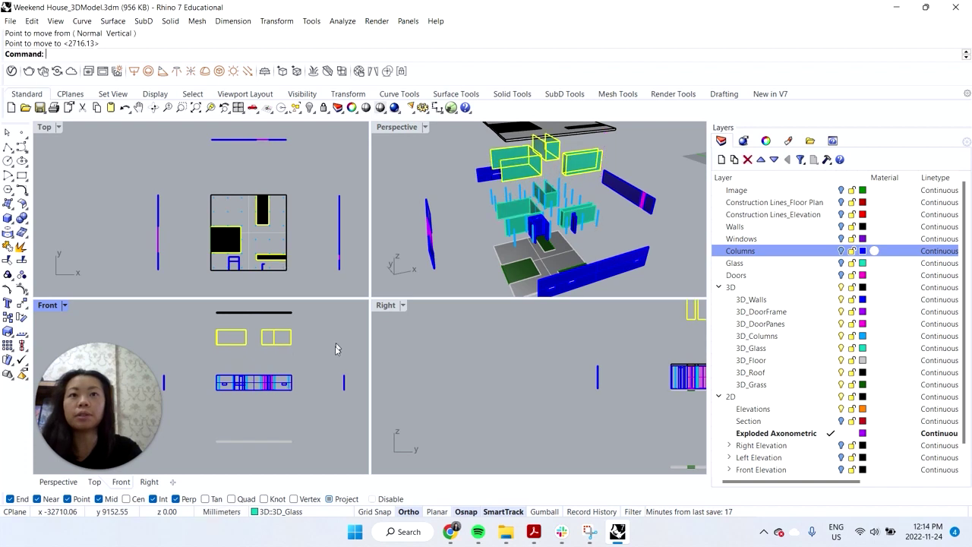
# - Select the roof again in the Front view and raise it further above the lifted glass enclosures
pyautogui.moveTo(540, 260); pyautogui.dragTo(545, 220, button='right')
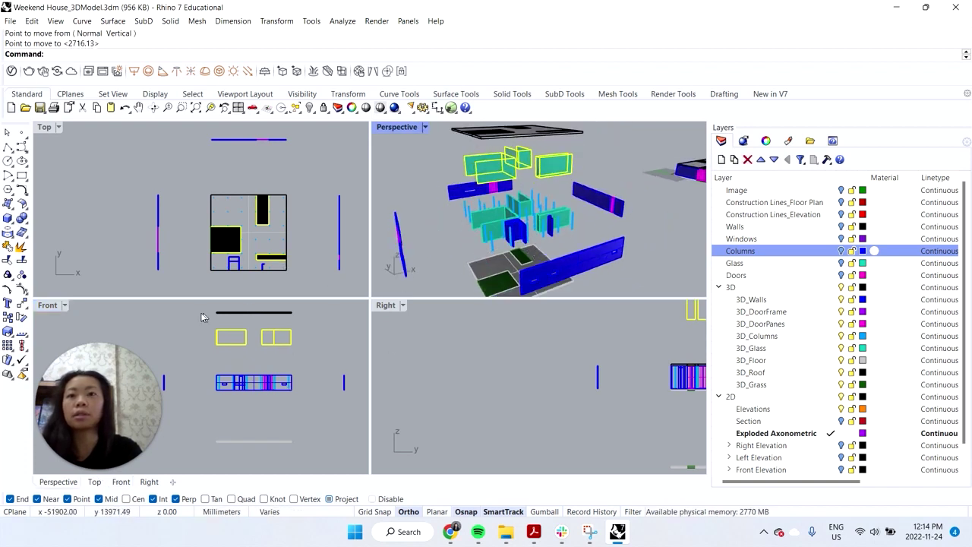
pyautogui.moveTo(201, 312); pyautogui.dragTo(309, 316)
pyautogui.write('m')
pyautogui.press('Return')
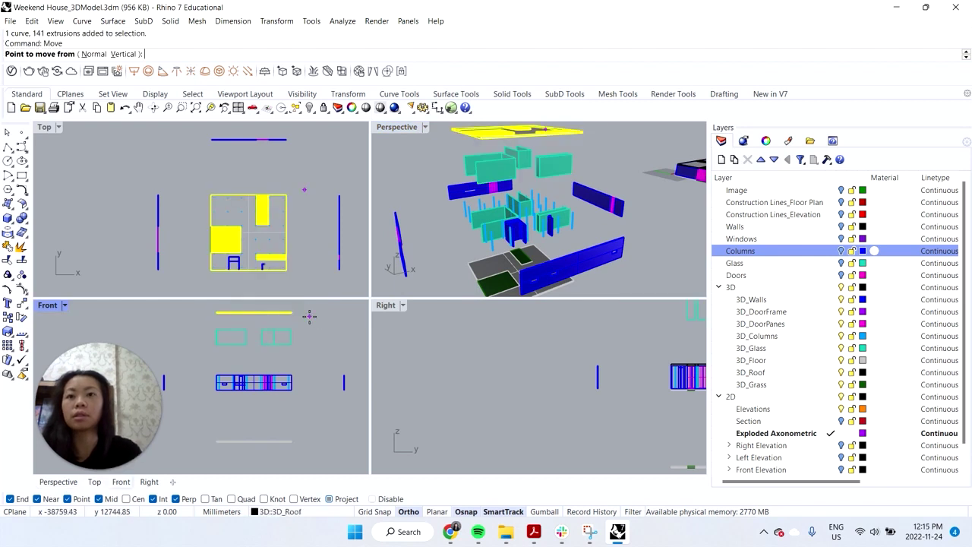
pyautogui.click(312, 340)
pyautogui.click(307, 327)
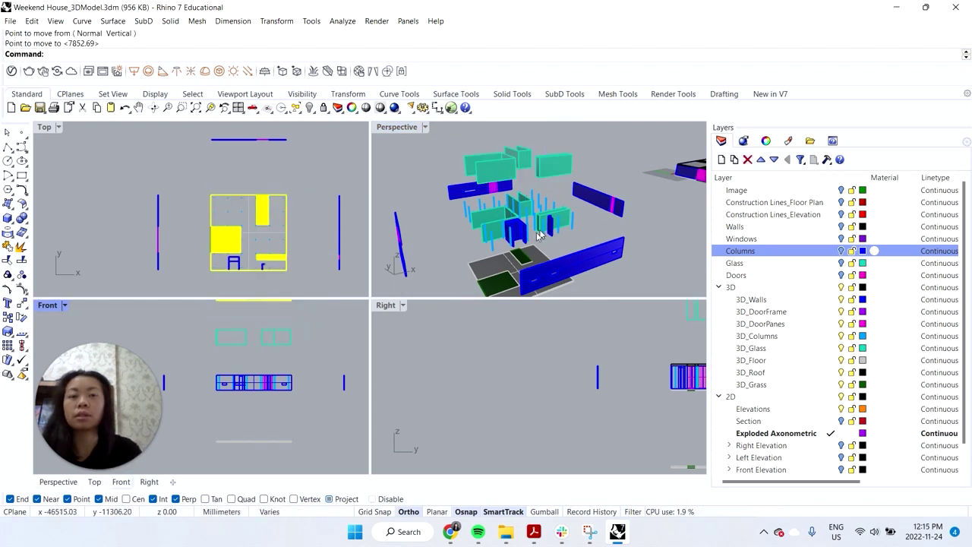
# - Try to move the three glass extrusions still standing among the columns straight up by about 7853 mm in the Front view
pyautogui.moveTo(537, 237); pyautogui.dragTo(533, 243, button='right')
pyautogui.click(504, 243)
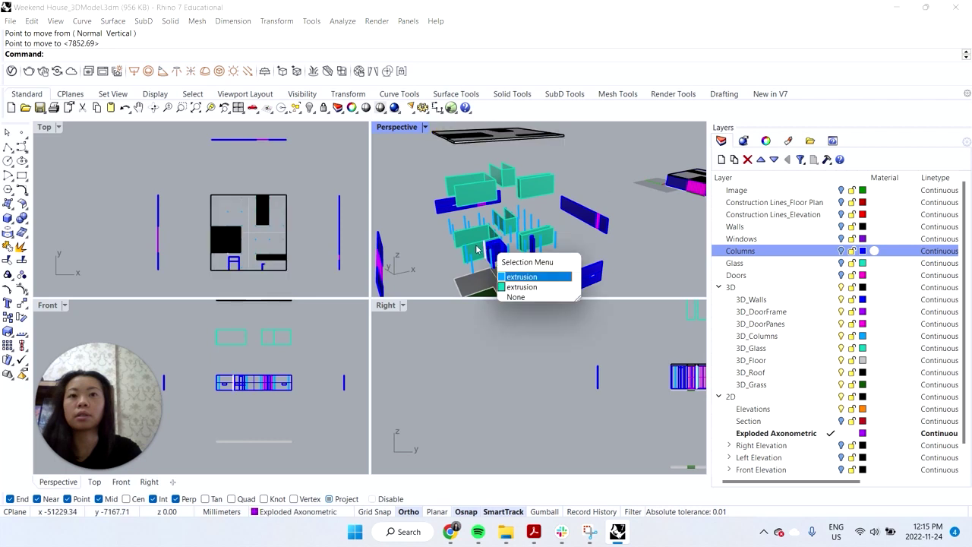
pyautogui.click(516, 275)
pyautogui.keyDown('shift'); pyautogui.click(545, 236); pyautogui.keyUp('shift')
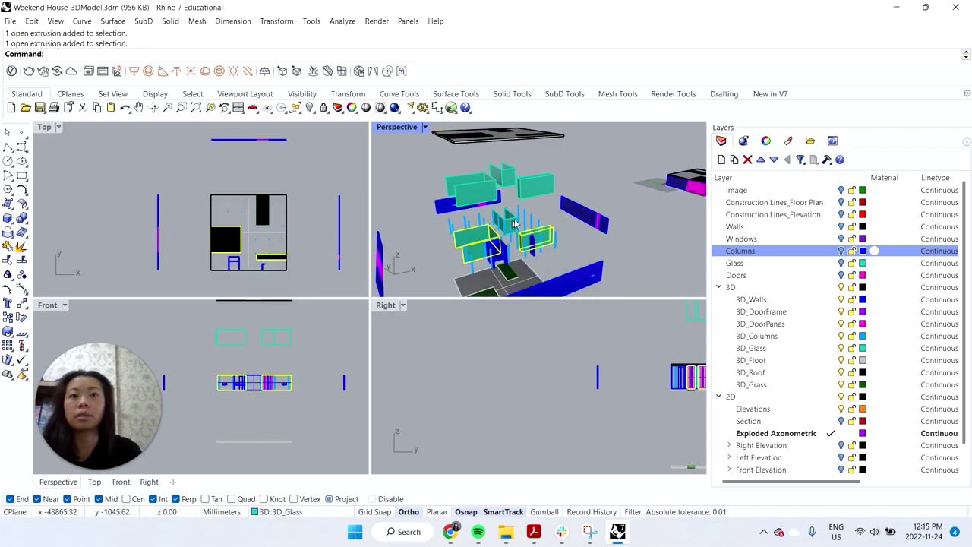
pyautogui.keyDown('shift'); pyautogui.click(514, 224); pyautogui.keyUp('shift')
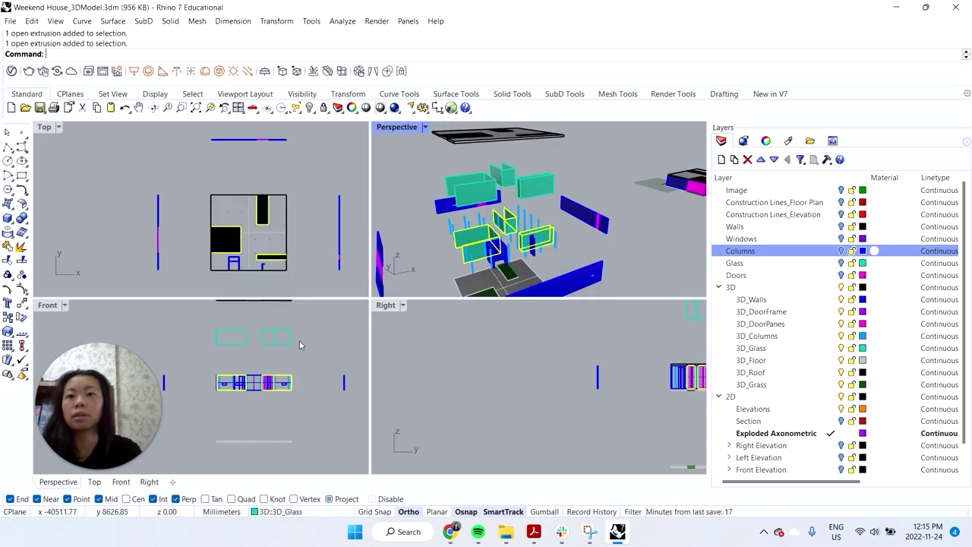
pyautogui.write('move')
pyautogui.press('Return')
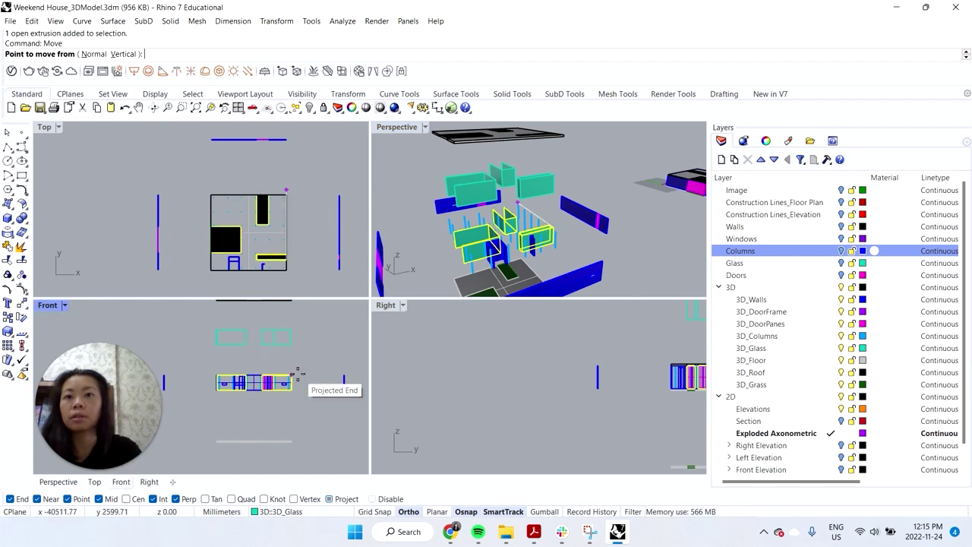
pyautogui.click(297, 372)
pyautogui.click(297, 332)
pyautogui.press('Escape')
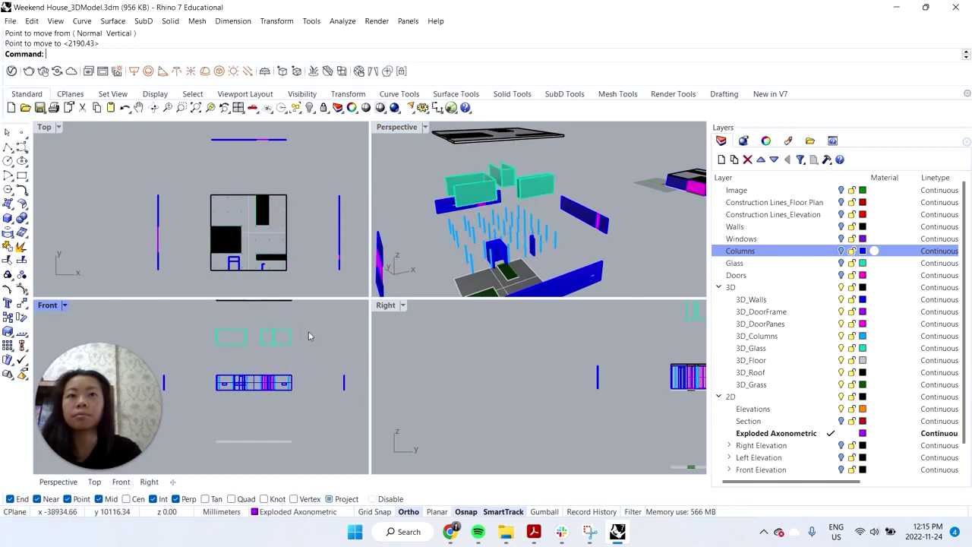
# - Try to delete one of the overlapping lifted glass extrusions, and undo the deletion
pyautogui.scroll(5, 466, 195)
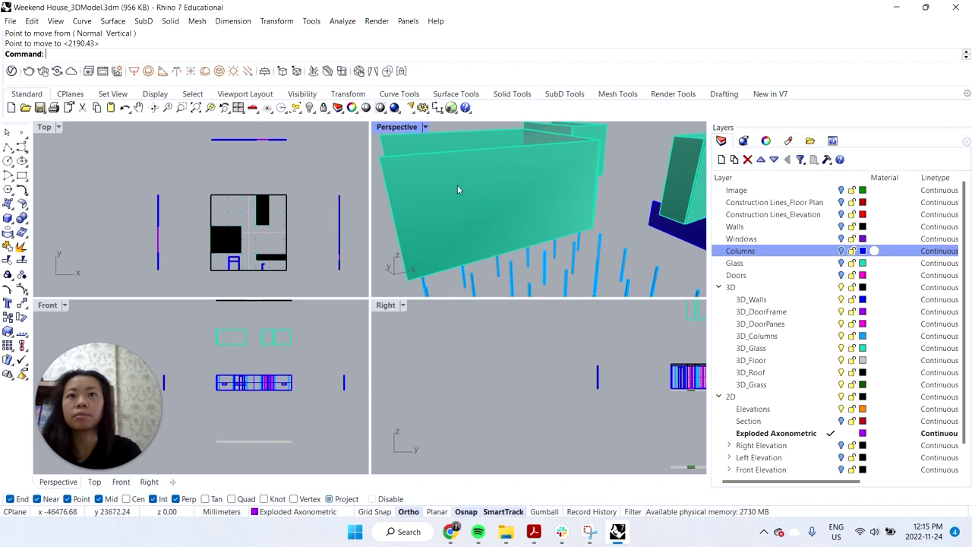
pyautogui.moveTo(457, 188); pyautogui.dragTo(456, 189, button='right')
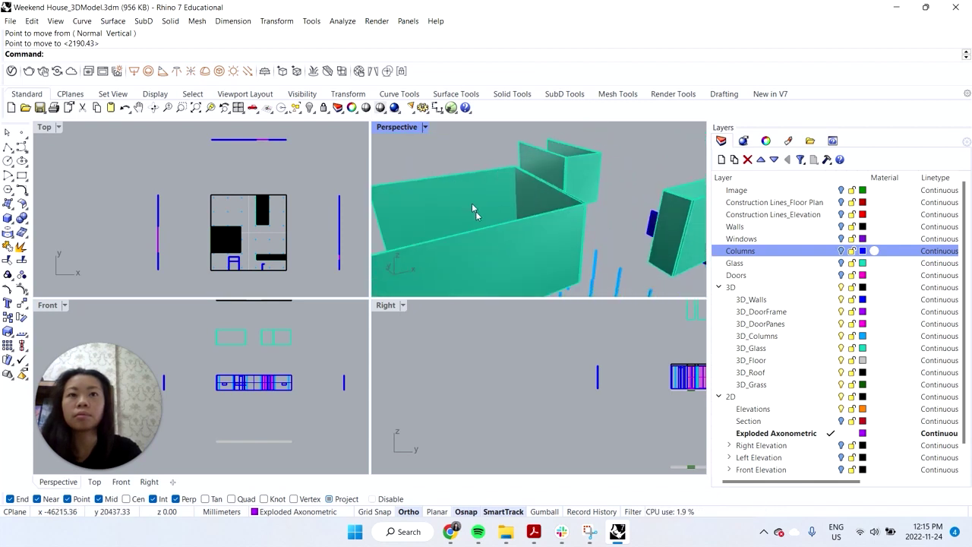
pyautogui.click(497, 251)
pyautogui.press('Delete')
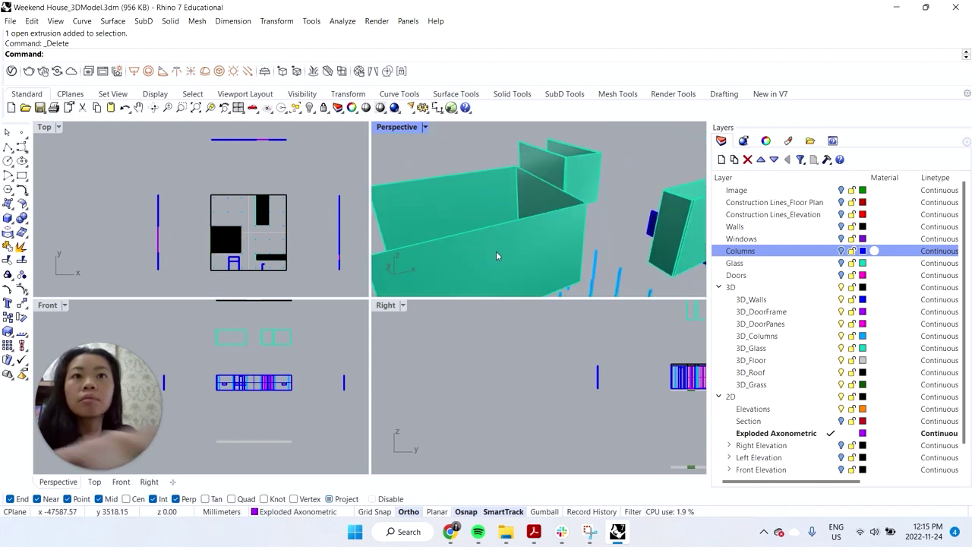
pyautogui.hotkey('ctrl', 'z')
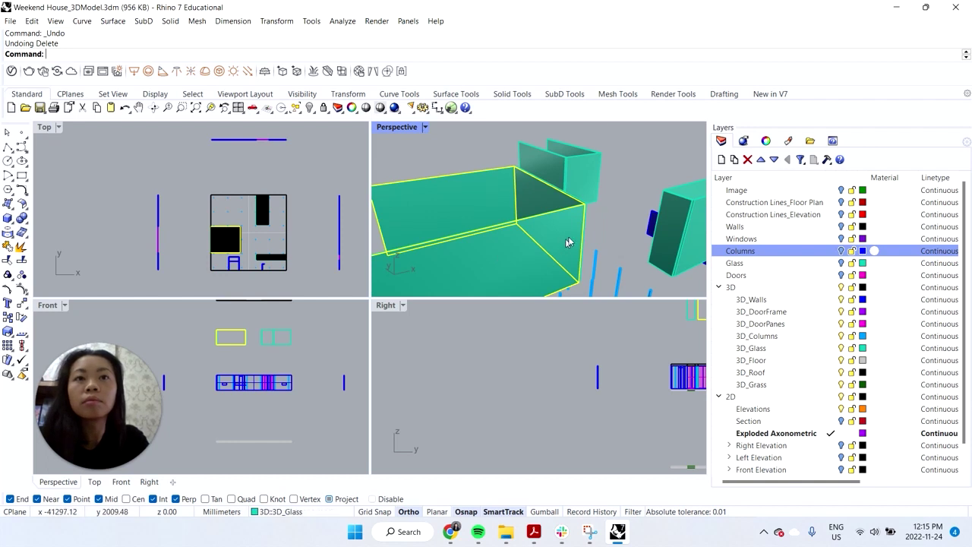
# - Undo the last glass move and delete the three duplicate glass extrusions left among the columns
pyautogui.scroll(-5, 571, 241)
pyautogui.hotkey('ctrl', 'z')
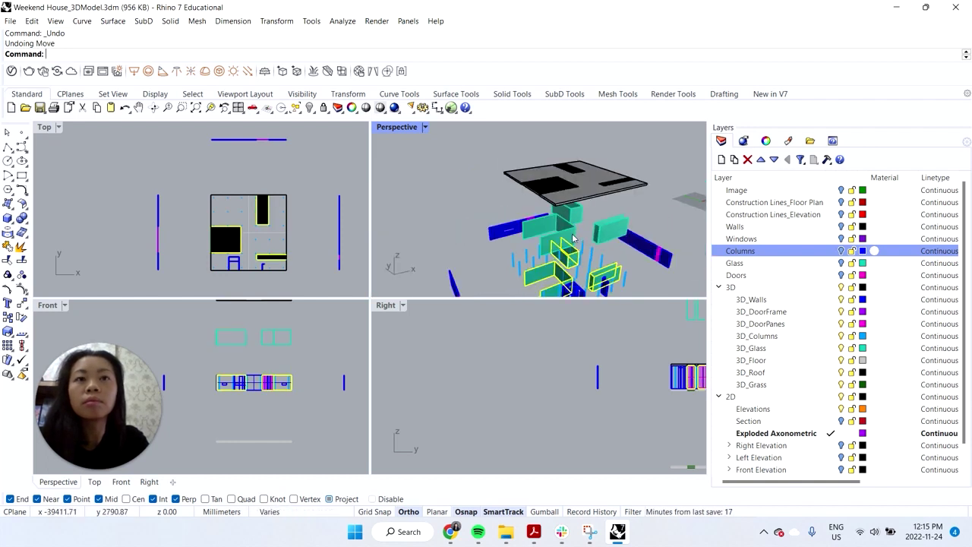
pyautogui.scroll(5, 570, 241)
pyautogui.scroll(-5, 547, 273)
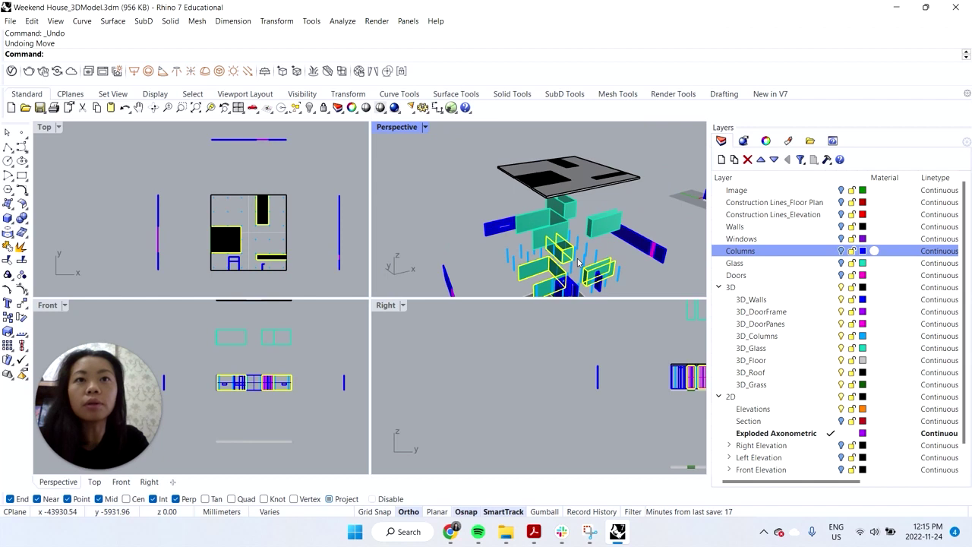
pyautogui.press('Delete')
pyautogui.scroll(-4, 557, 225)
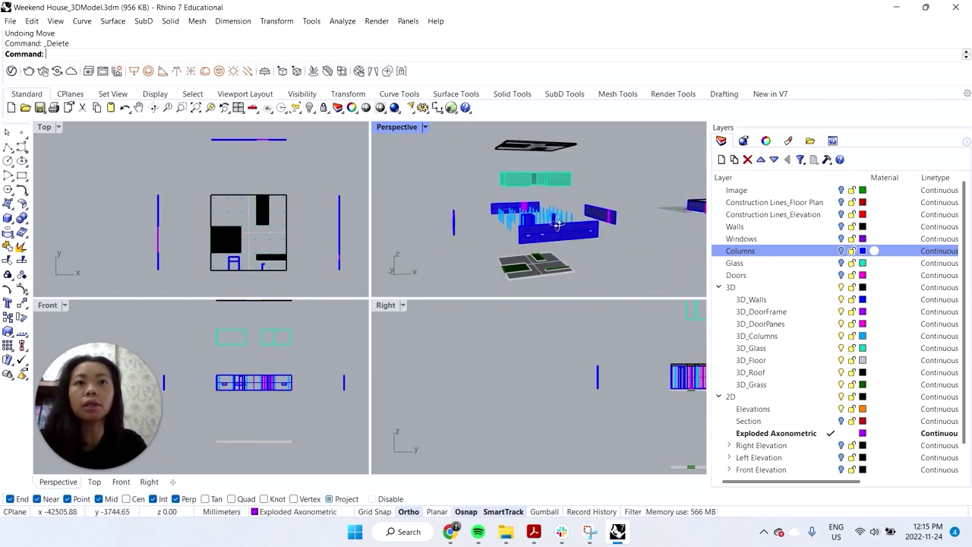
pyautogui.moveTo(557, 224); pyautogui.dragTo(465, 221, button='right')
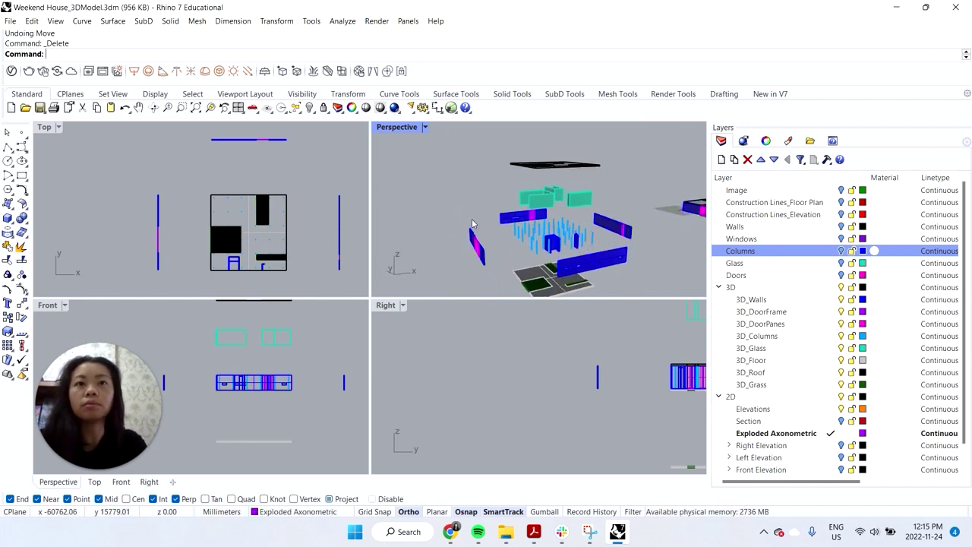
pyautogui.click(557, 247)
pyautogui.click(554, 243)
pyautogui.keyDown('shift'); pyautogui.click(577, 245); pyautogui.keyUp('shift')
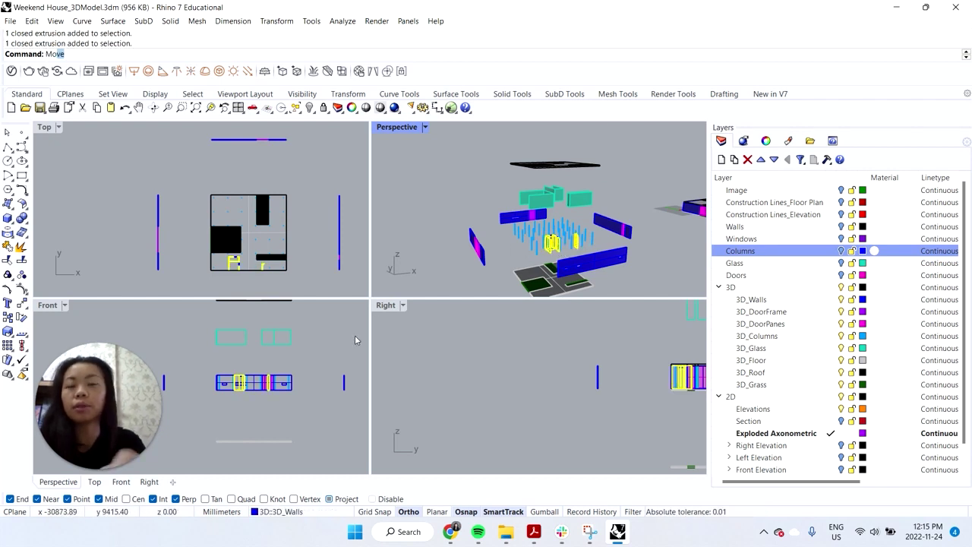
pyautogui.press('Return')
pyautogui.click(293, 391)
pyautogui.press('Escape')
pyautogui.press('Escape')
# - Select all interior partition walls among the columns and move them straight up to between the outer walls and the glass
pyautogui.scroll(3, 245, 380)
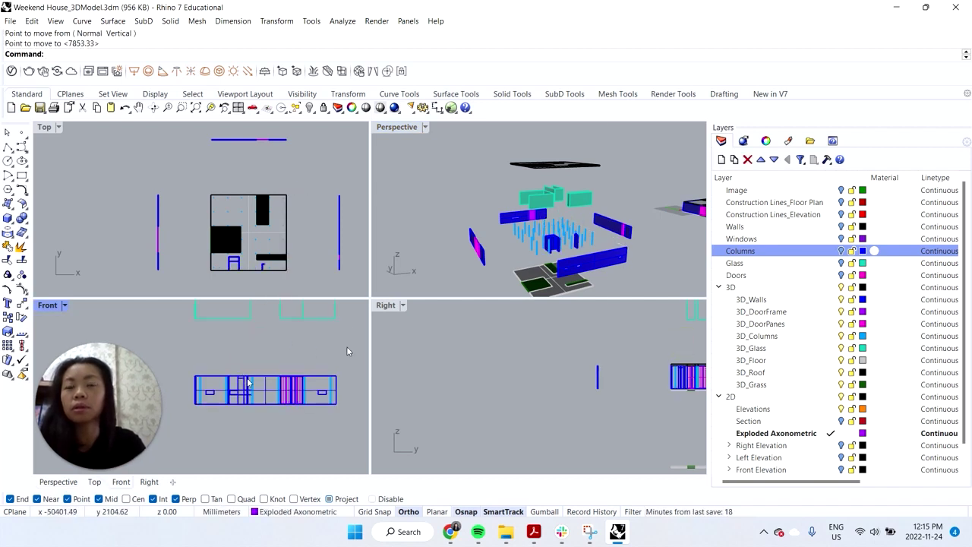
pyautogui.scroll(3, 555, 243)
pyautogui.click(549, 241)
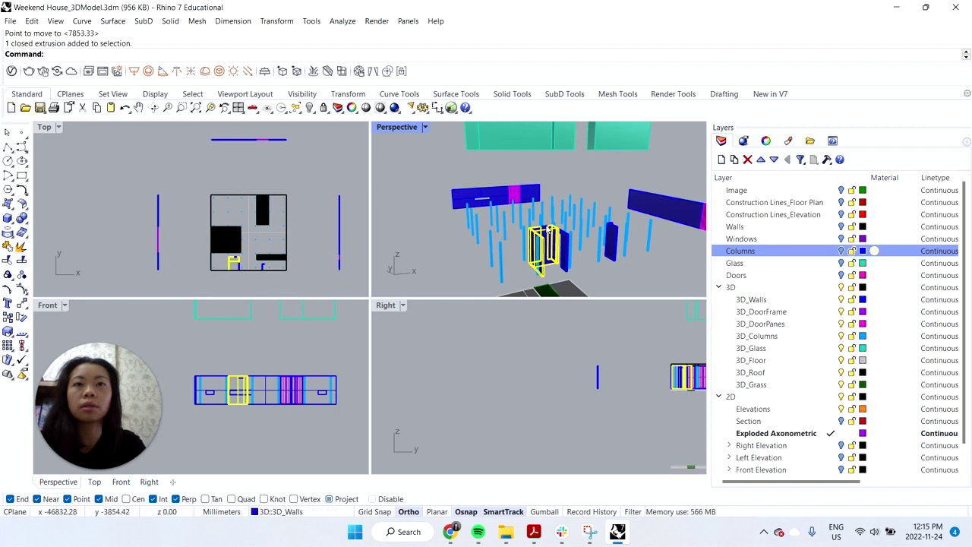
pyautogui.click(548, 229)
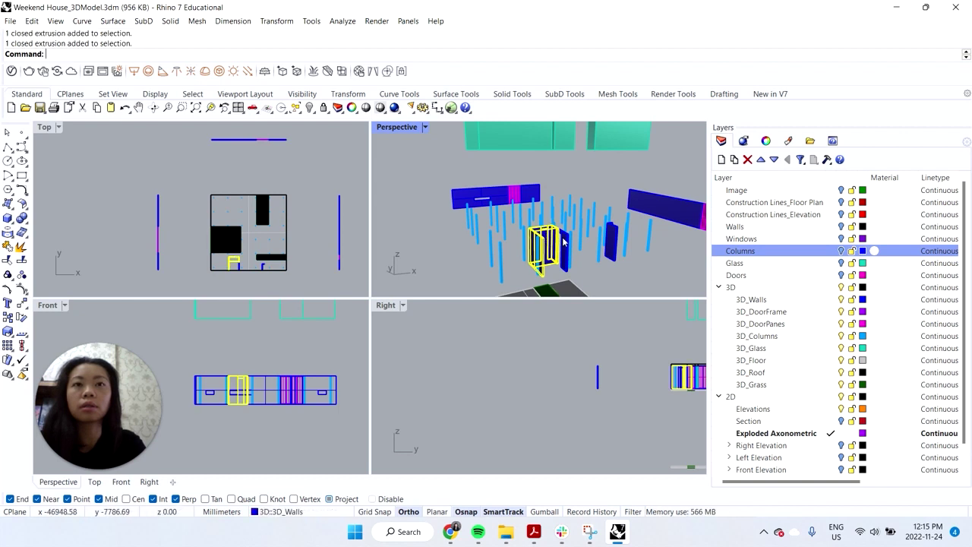
pyautogui.click(608, 236)
pyautogui.press('Return')
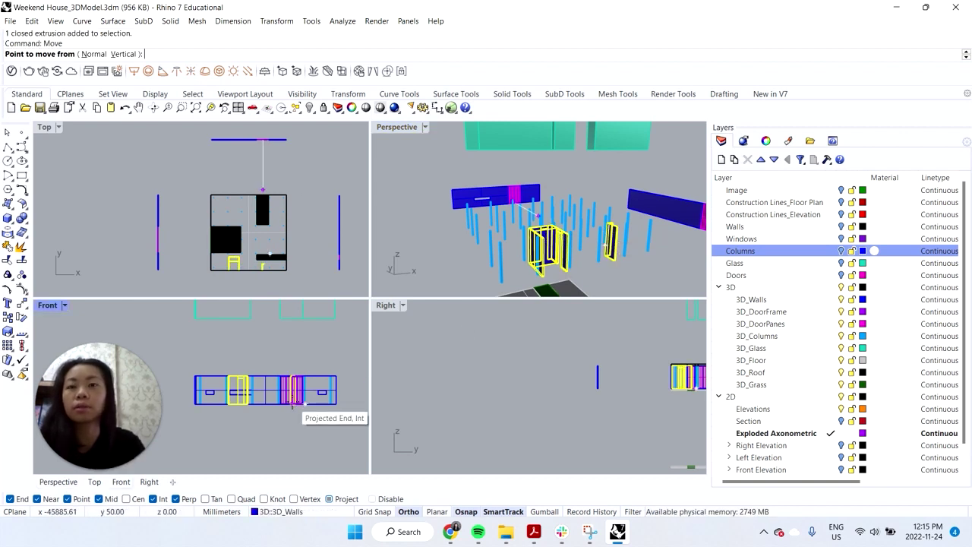
pyautogui.scroll(-2, 297, 403)
pyautogui.click(295, 401)
pyautogui.click(299, 378)
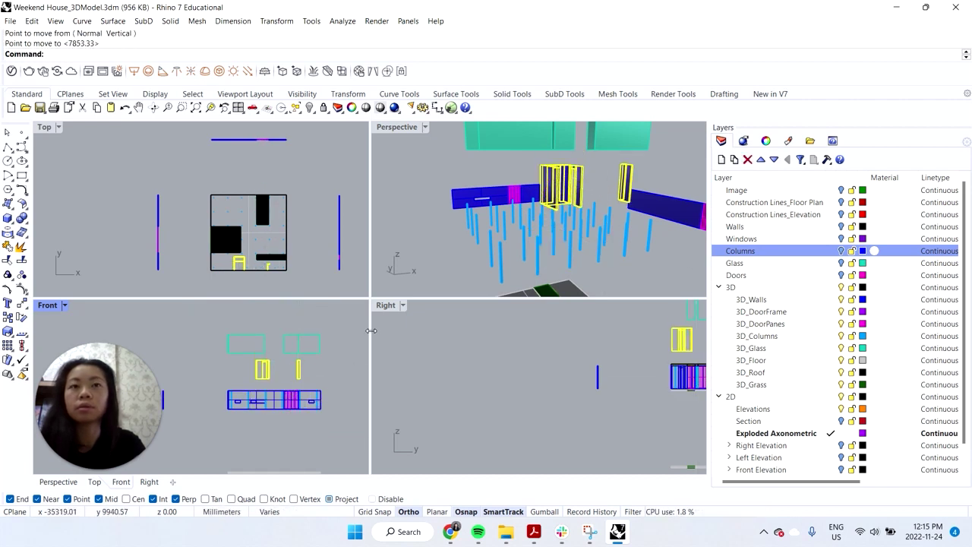
# - Raise the selected interior walls slightly further above the columns in the Front view
pyautogui.scroll(-2, 346, 334)
pyautogui.scroll(-2, 289, 373)
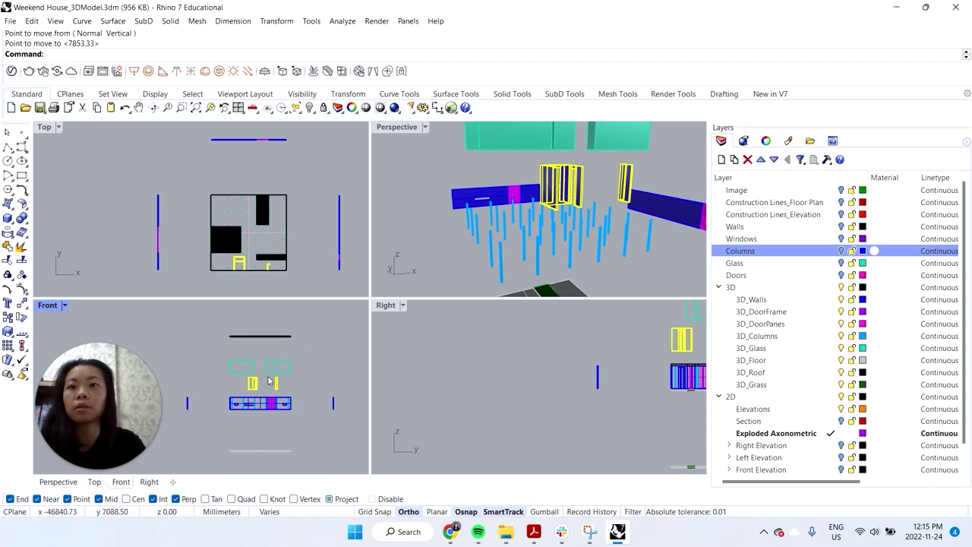
pyautogui.scroll(1, 270, 380)
pyautogui.rightClick(302, 384)
pyautogui.click(304, 384)
pyautogui.click(305, 385)
# - Select the lifted glass enclosures in the Front view and move them straight up by about 2629 mm
pyautogui.moveTo(220, 352); pyautogui.dragTo(310, 370)
pyautogui.rightClick(309, 371)
pyautogui.click(321, 369)
pyautogui.click(325, 354)
# - Select the roof in the Front view and move it straight up by about 2190 mm
pyautogui.moveTo(320, 334); pyautogui.dragTo(179, 315)
pyautogui.rightClick(330, 347)
pyautogui.click(330, 347)
pyautogui.click(331, 333)
# - Set the Perspective viewport to the SE isometric view, framing the exploded model
pyautogui.scroll(-8, 466, 226)
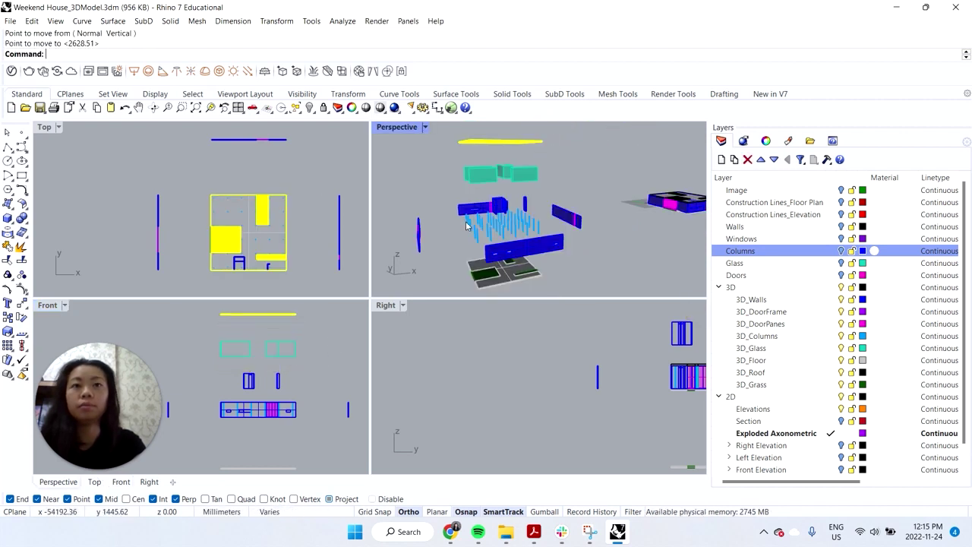
pyautogui.moveTo(467, 225); pyautogui.dragTo(494, 206, button='right')
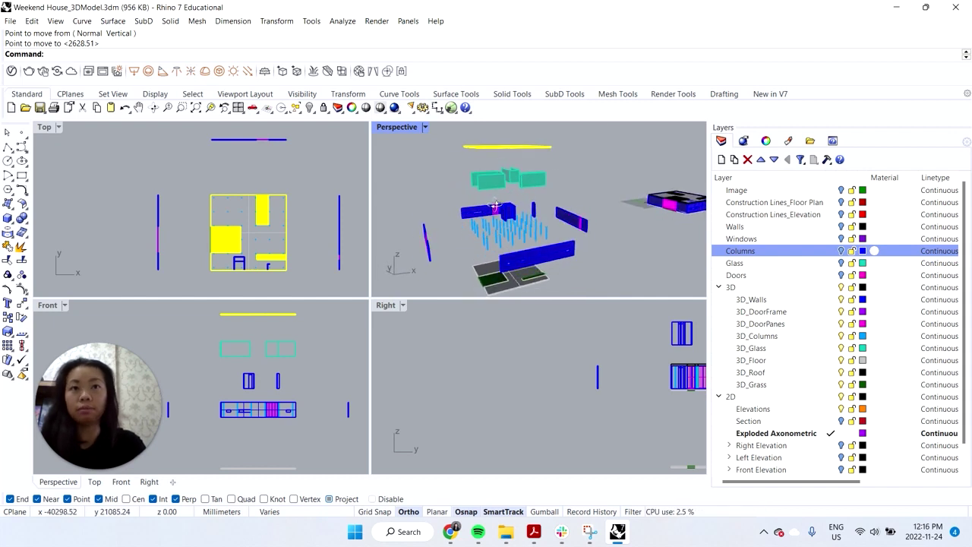
pyautogui.click(426, 128)
pyautogui.moveTo(534, 330)
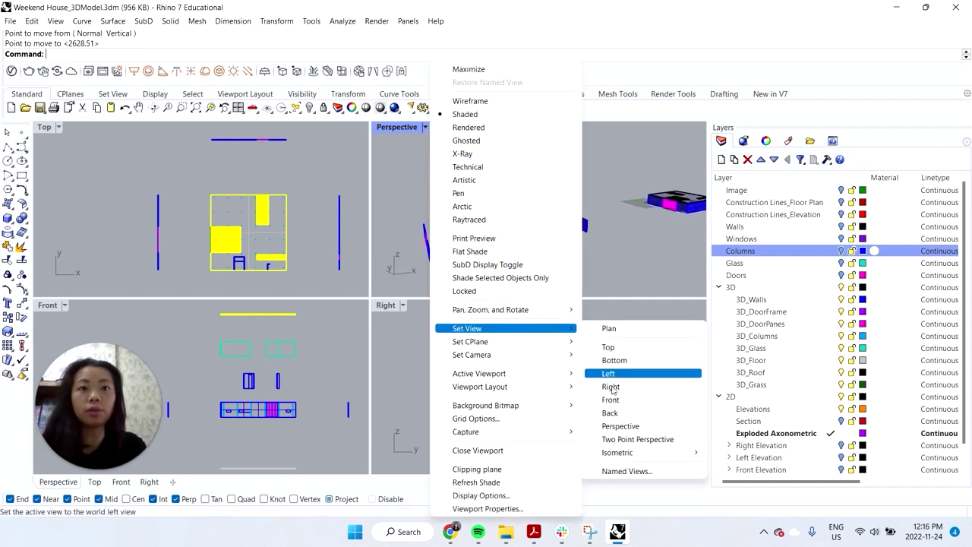
pyautogui.moveTo(634, 454)
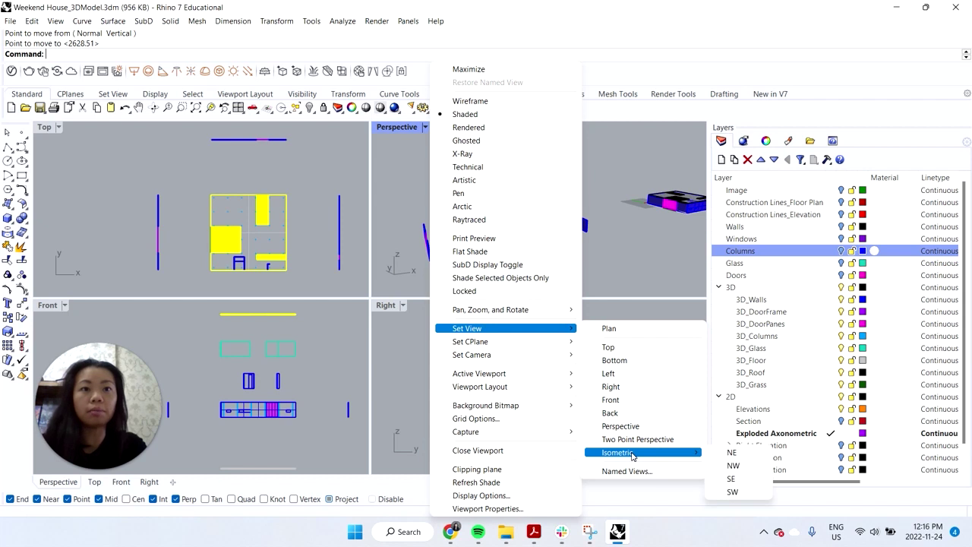
pyautogui.click(735, 480)
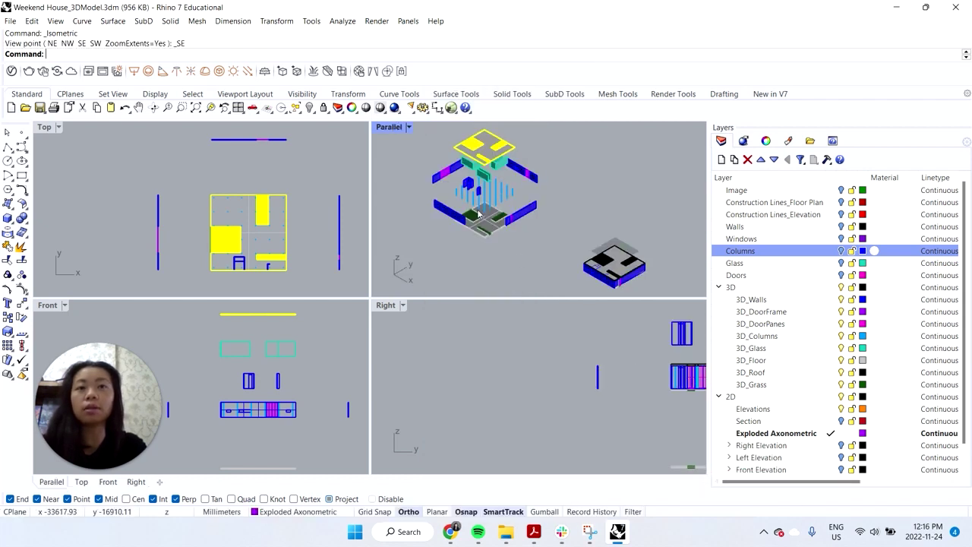
pyautogui.scroll(3, 480, 210)
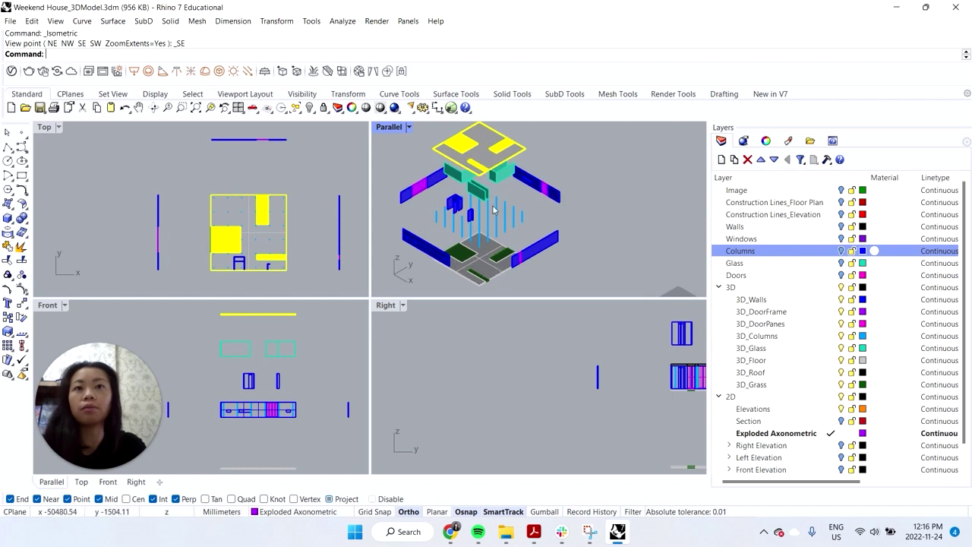
pyautogui.scroll(-2, 510, 199)
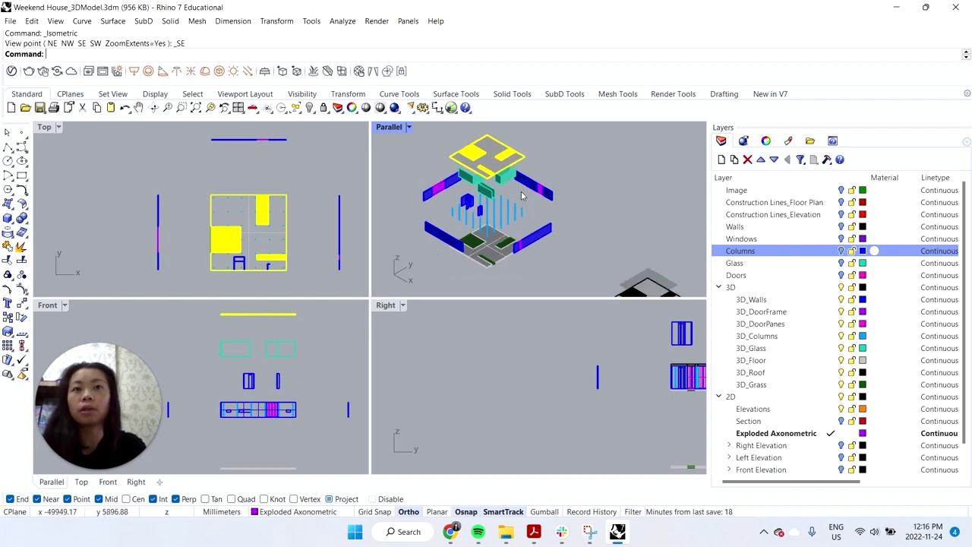
# - Move the selected roof straight up by about 6420 mm in the Front view
pyautogui.press('Return')
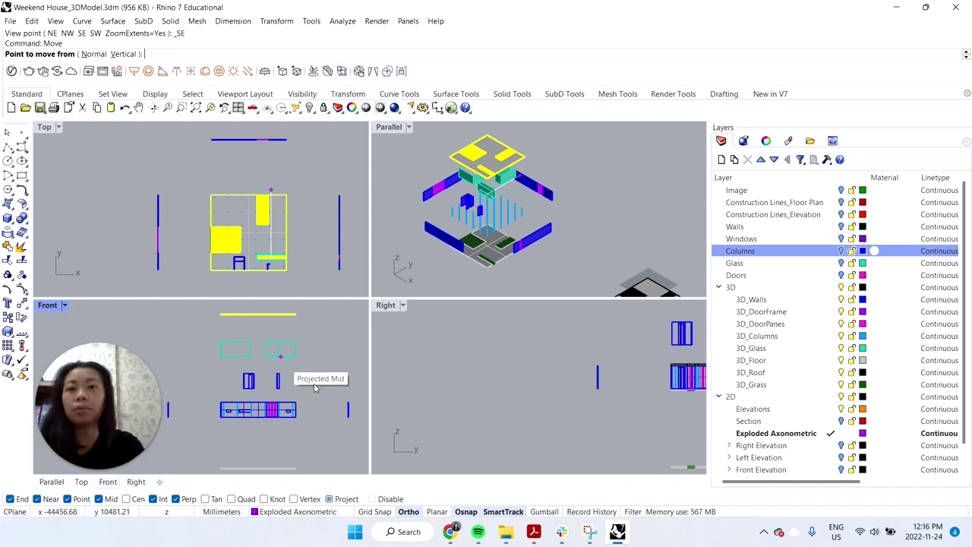
pyautogui.click(321, 351)
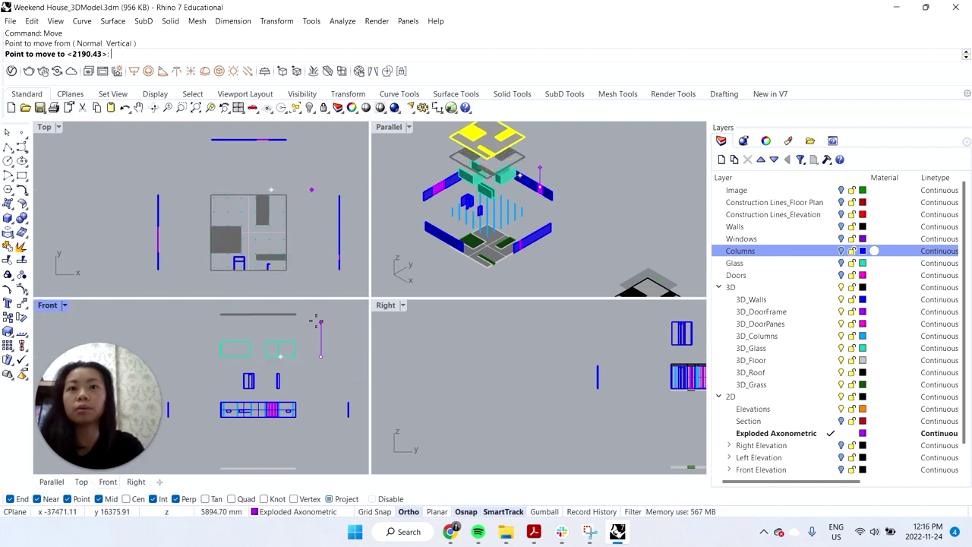
pyautogui.click(316, 317)
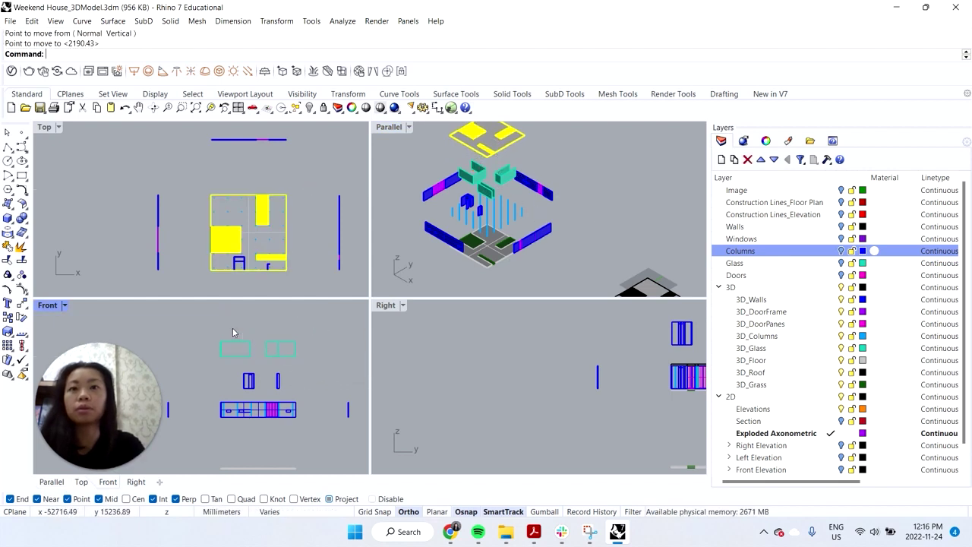
# - Select the three glass enclosures in the Front view and move them straight up by about 6308 mm
pyautogui.moveTo(217, 332); pyautogui.dragTo(322, 364)
pyautogui.click(324, 380)
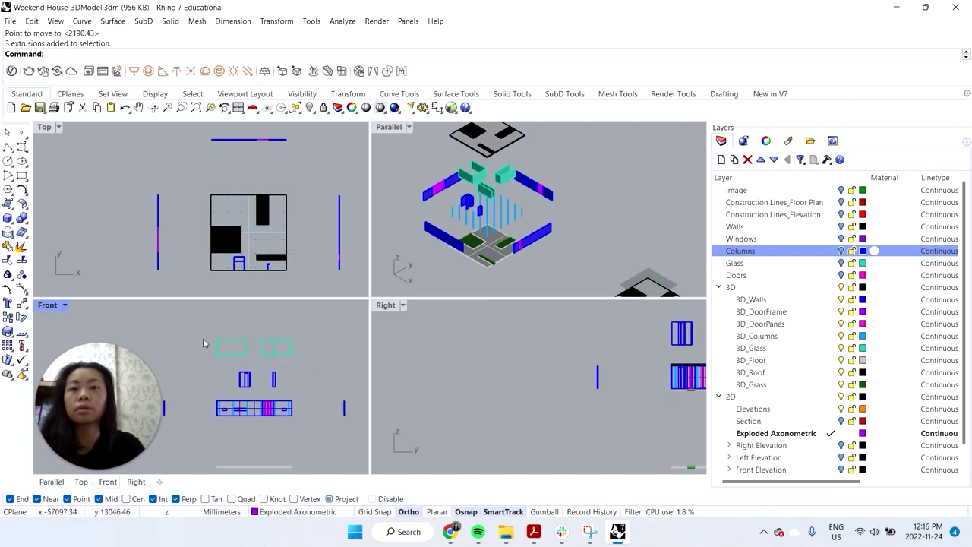
pyautogui.moveTo(202, 341); pyautogui.dragTo(319, 365)
pyautogui.write('move')
pyautogui.press('Return')
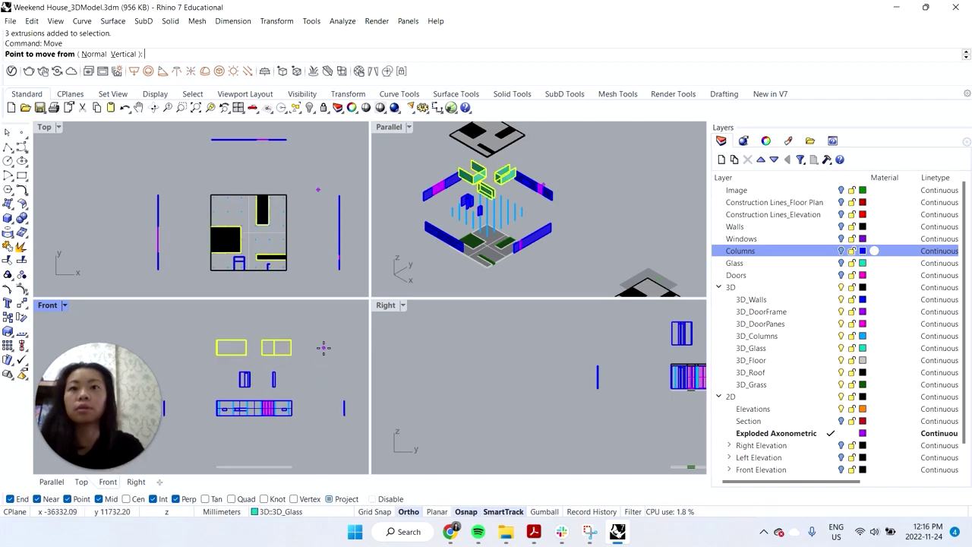
pyautogui.click(300, 364)
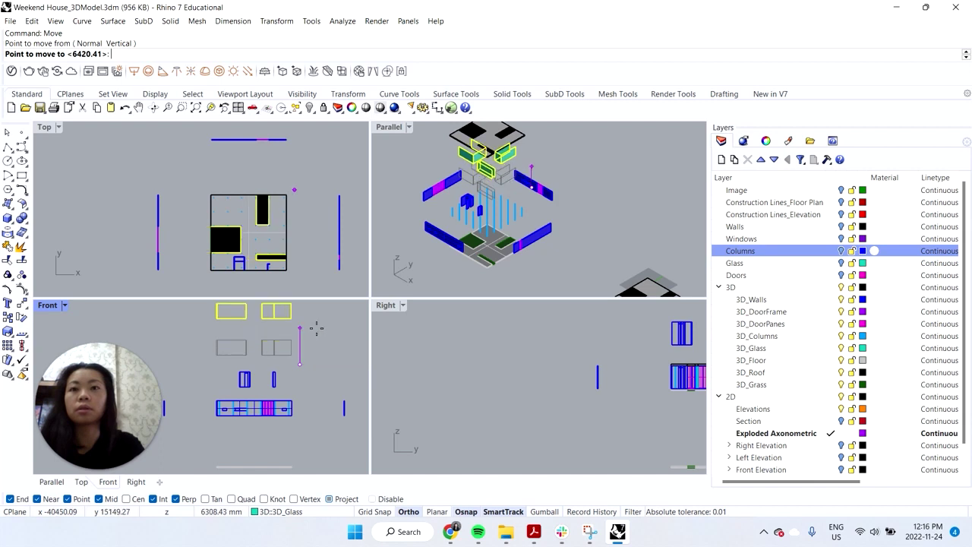
pyautogui.click(316, 328)
# - Select the whole roof in the Front view again and raise it further above the relocated glass enclosures
pyautogui.moveTo(328, 327); pyautogui.dragTo(317, 408, button='right')
pyautogui.moveTo(198, 341); pyautogui.dragTo(310, 372)
pyautogui.rightClick(311, 372)
pyautogui.click(310, 392)
pyautogui.click(311, 356)
pyautogui.scroll(-1, 495, 219)
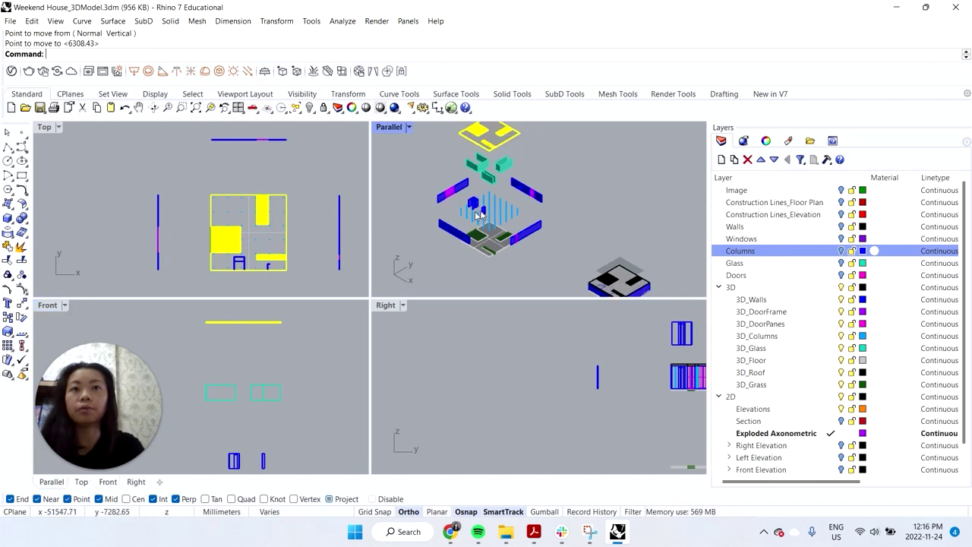
# - Select the interior walls in the Front view and move them straight up by about 5169 mm
pyautogui.scroll(2, 476, 215)
pyautogui.moveTo(304, 407); pyautogui.dragTo(306, 352, button='right')
pyautogui.moveTo(205, 385); pyautogui.dragTo(305, 427)
pyautogui.press('Return')
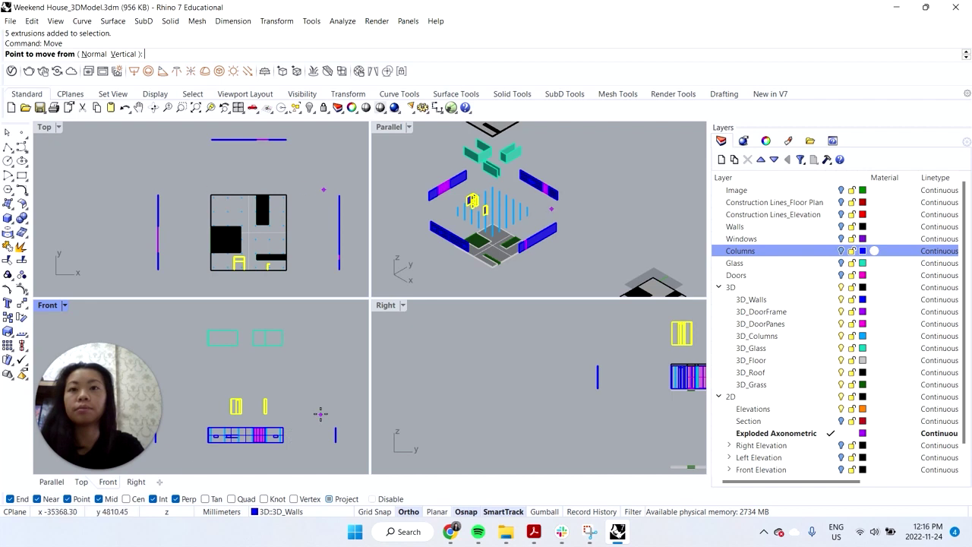
pyautogui.click(320, 413)
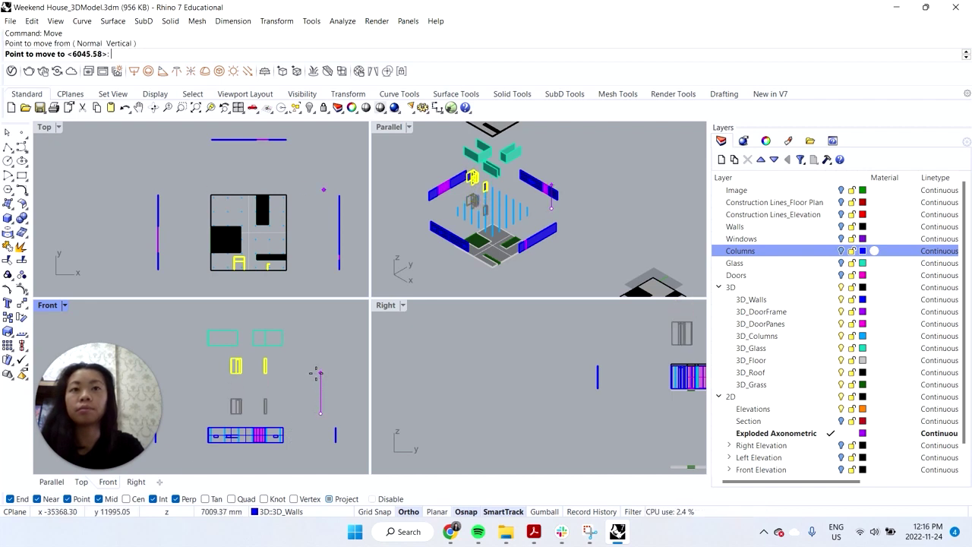
pyautogui.click(316, 383)
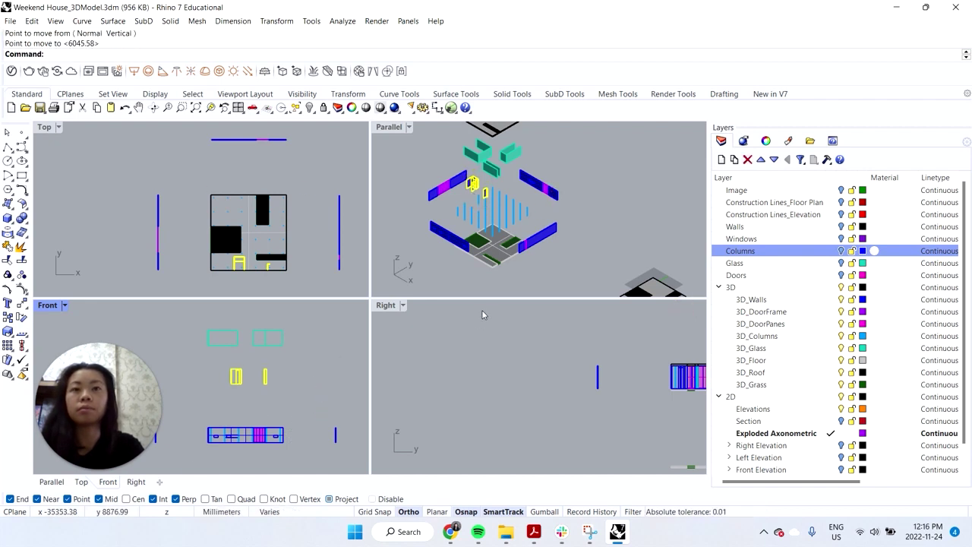
pyautogui.press('Escape')
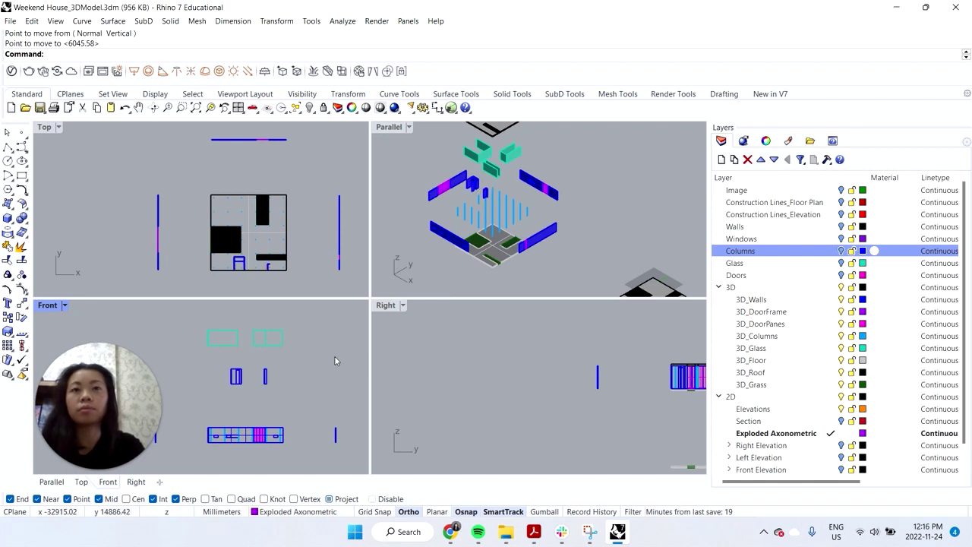
# - Select the interior walls together with the glass enclosures in the Front view and move them straight up by about 6944 mm
pyautogui.scroll(-3, 292, 406)
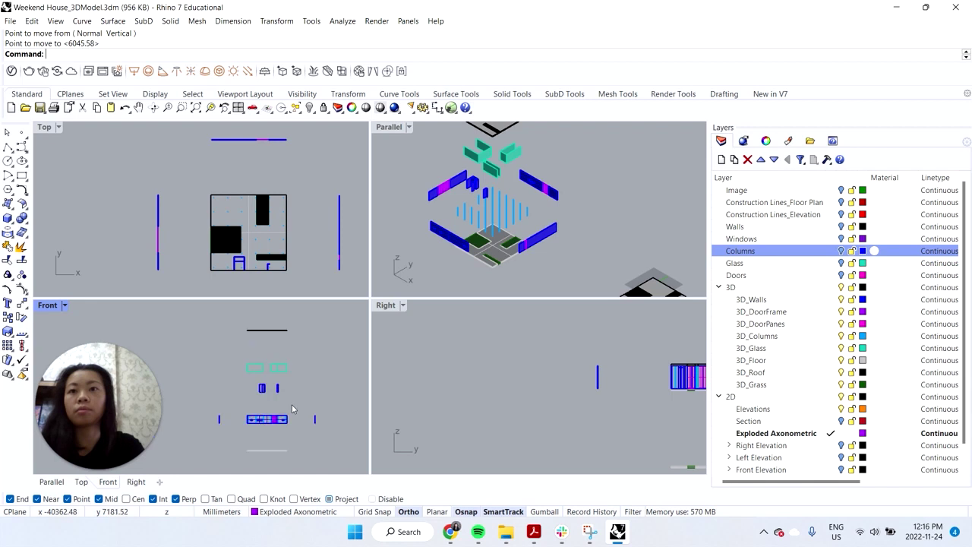
pyautogui.scroll(1, 291, 406)
pyautogui.moveTo(297, 393); pyautogui.dragTo(293, 392)
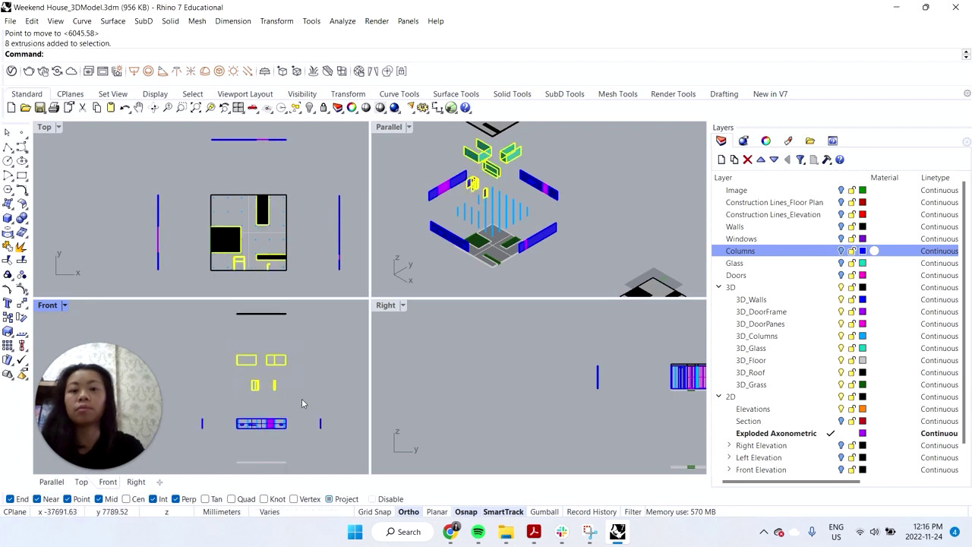
pyautogui.press('Return')
pyautogui.click(299, 398)
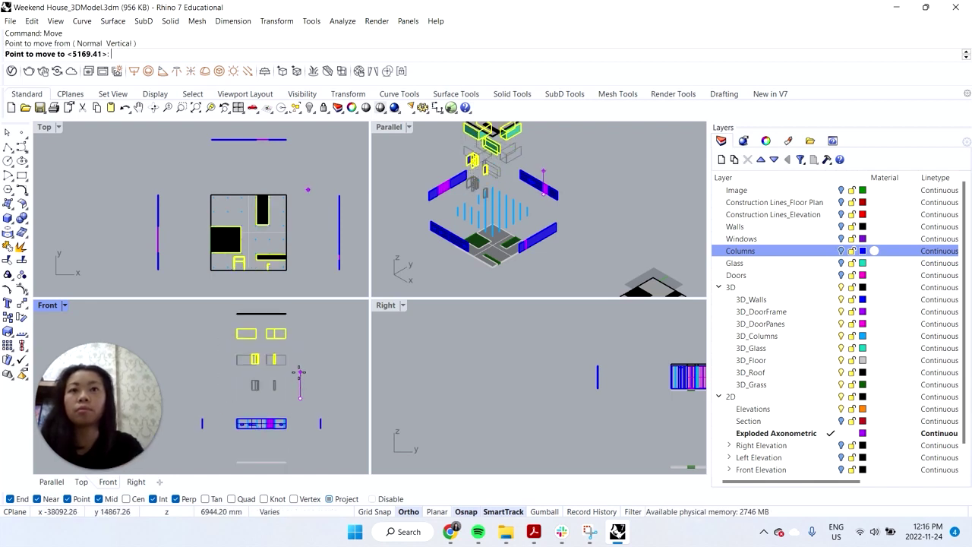
pyautogui.click(298, 371)
# - Select the whole roof in the Front view and move it straight up by about 8280 mm
pyautogui.moveTo(298, 371); pyautogui.dragTo(285, 392, button='right')
pyautogui.moveTo(284, 363); pyautogui.dragTo(218, 334)
pyautogui.press('Return')
pyautogui.click(306, 390)
pyautogui.click(302, 359)
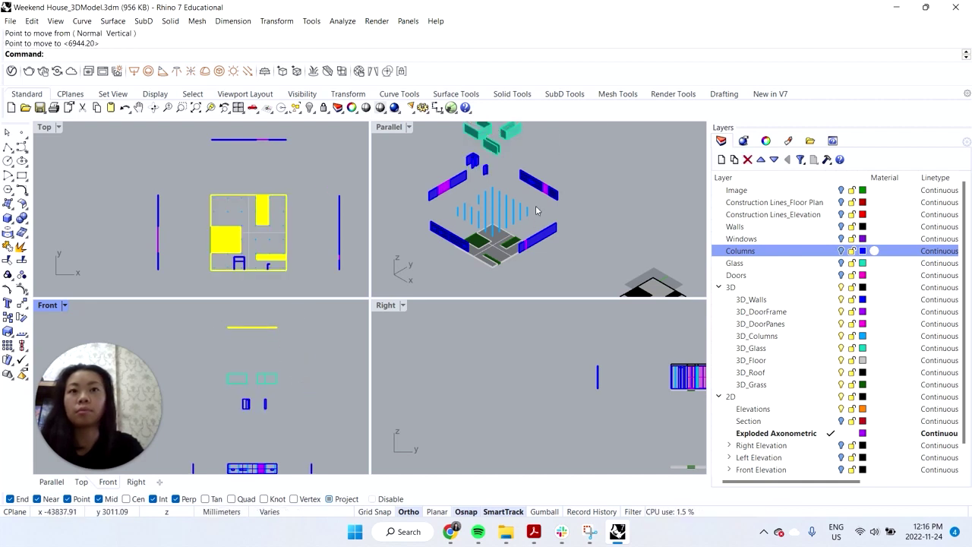
# - Reset the Parallel viewport to the SE isometric view
pyautogui.moveTo(536, 213); pyautogui.dragTo(528, 226, button='right')
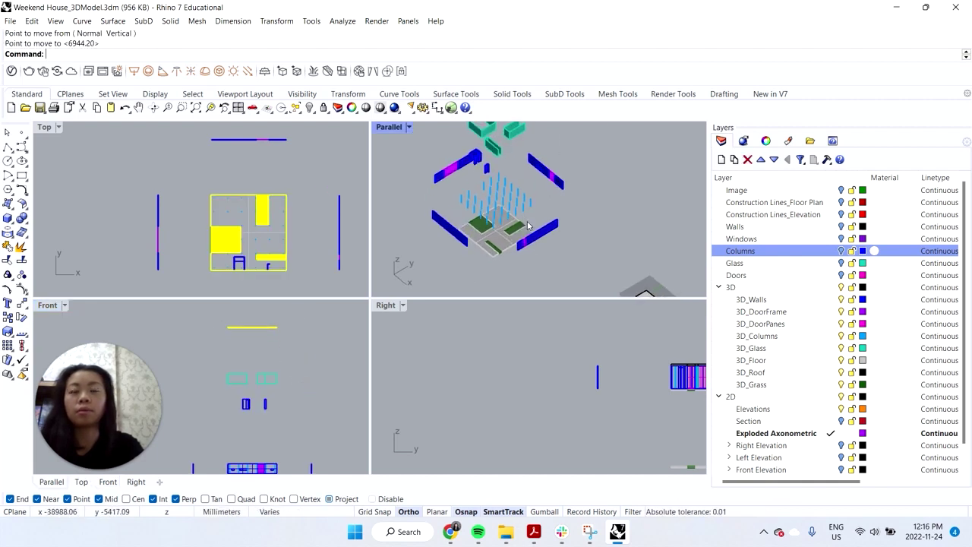
pyautogui.click(409, 128)
pyautogui.moveTo(479, 334)
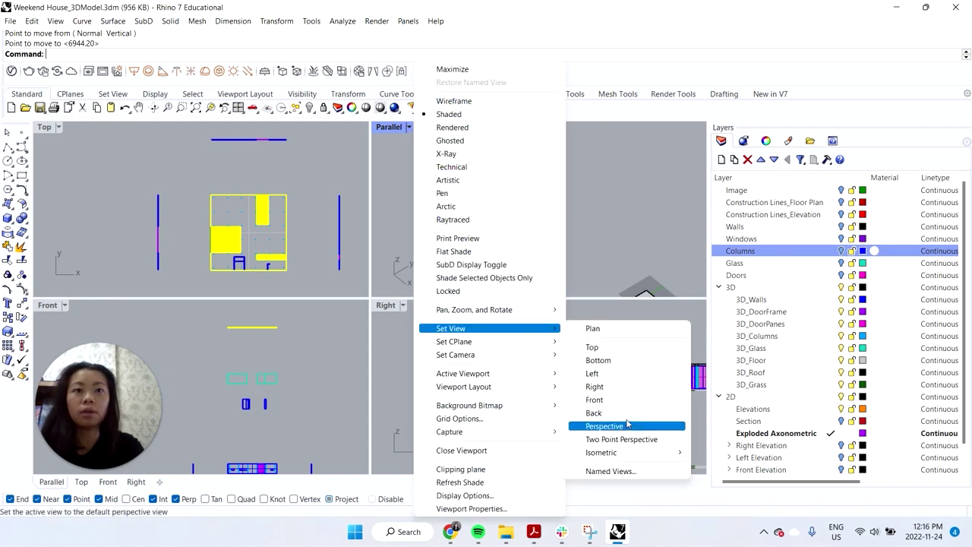
pyautogui.moveTo(608, 452)
pyautogui.click(714, 476)
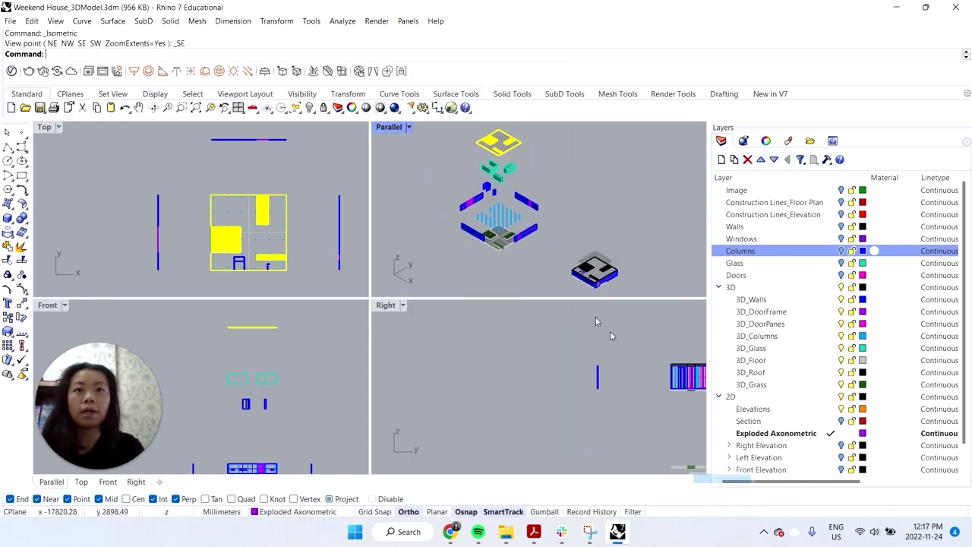
# - Select the floor with its grass areas in the Front view and move it straight down, away from the outer walls
pyautogui.click(292, 417)
pyautogui.moveTo(291, 422); pyautogui.dragTo(291, 348, button='right')
pyautogui.moveTo(294, 455); pyautogui.dragTo(189, 424)
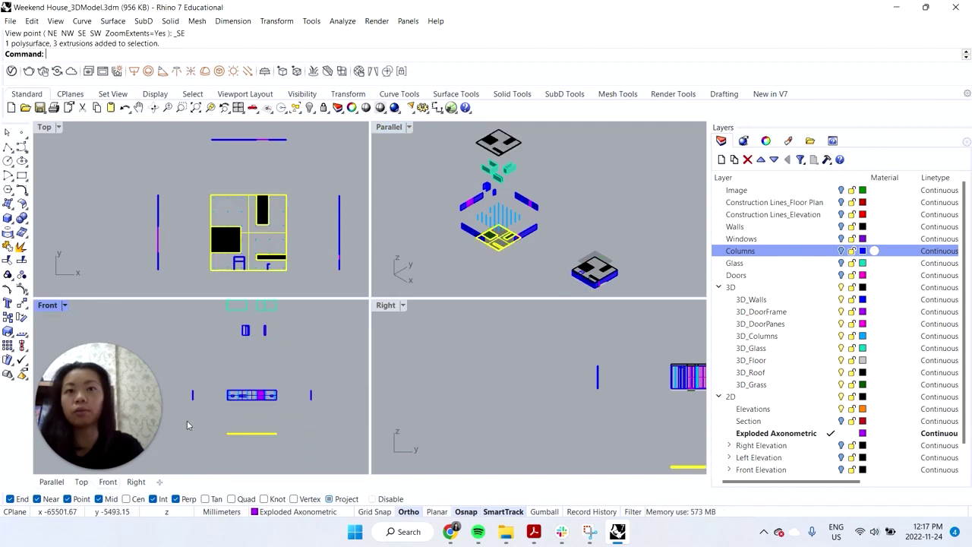
pyautogui.rightClick(190, 423)
pyautogui.click(292, 432)
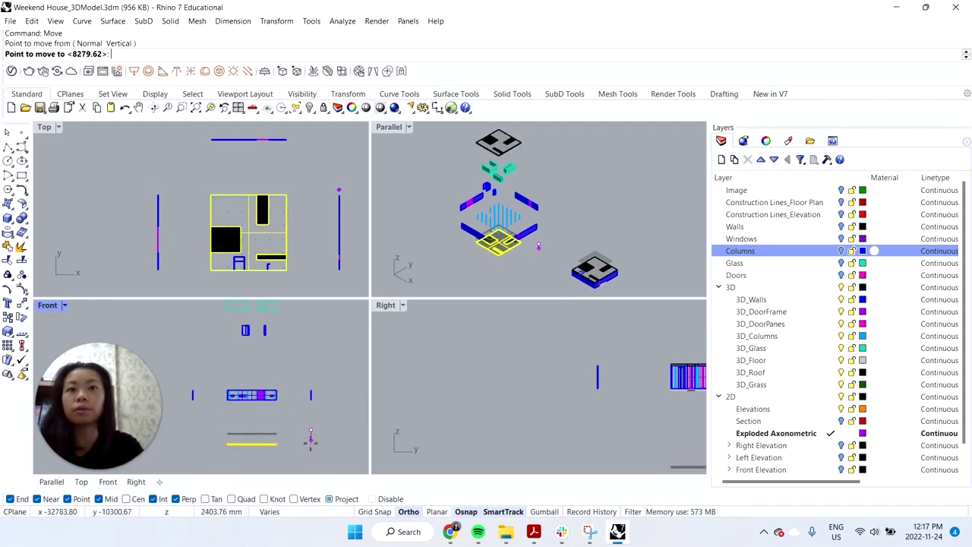
pyautogui.click(293, 469)
pyautogui.click(571, 226)
pyautogui.press('Escape')
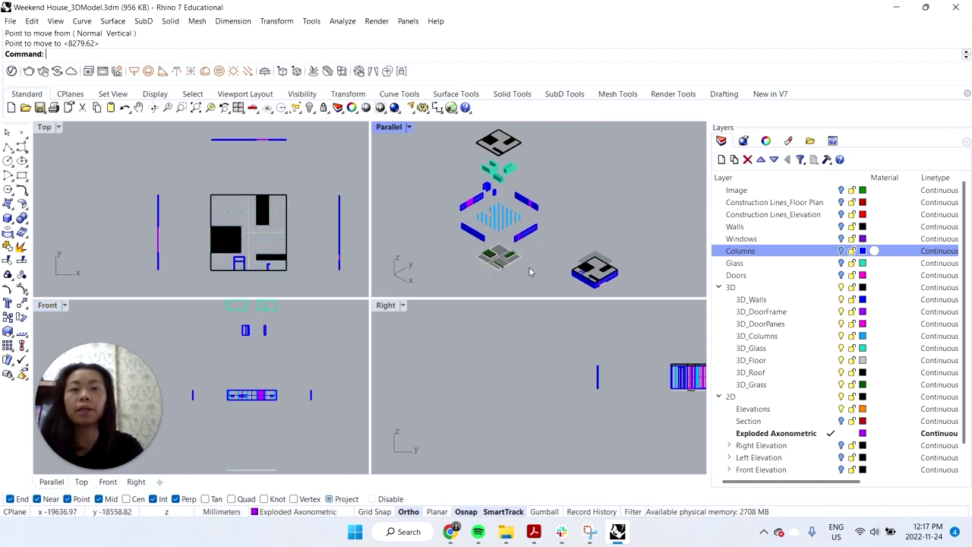
# - Generate a 2D line drawing of the complete exploded model from the Parallel view with Make2D, using the output layer name Exploded Axo
pyautogui.scroll(-1, 542, 269)
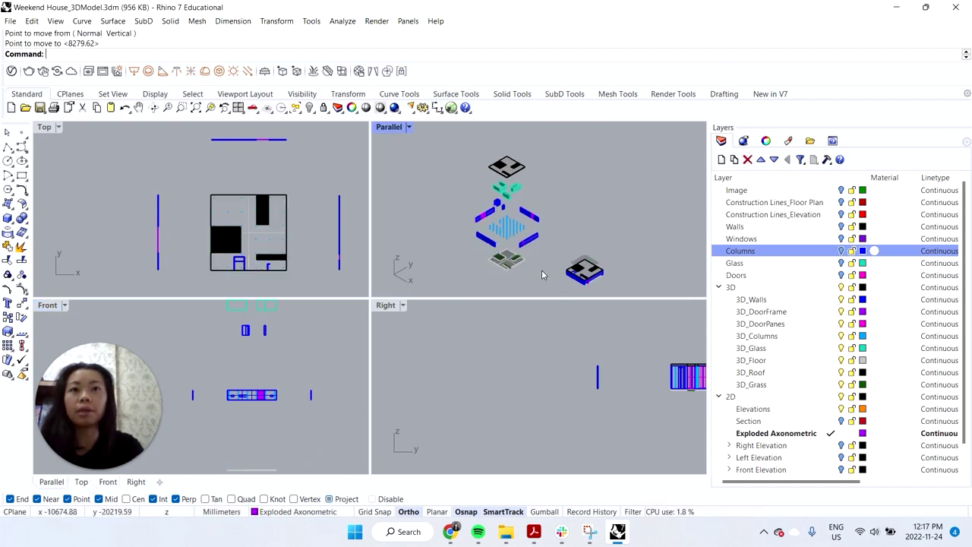
pyautogui.moveTo(544, 286); pyautogui.dragTo(458, 152)
pyautogui.write('Make2D')
pyautogui.press('Return')
pyautogui.moveTo(459, 384); pyautogui.dragTo(352, 378)
pyautogui.write('Exploded Axonometric')
pyautogui.press('Return')
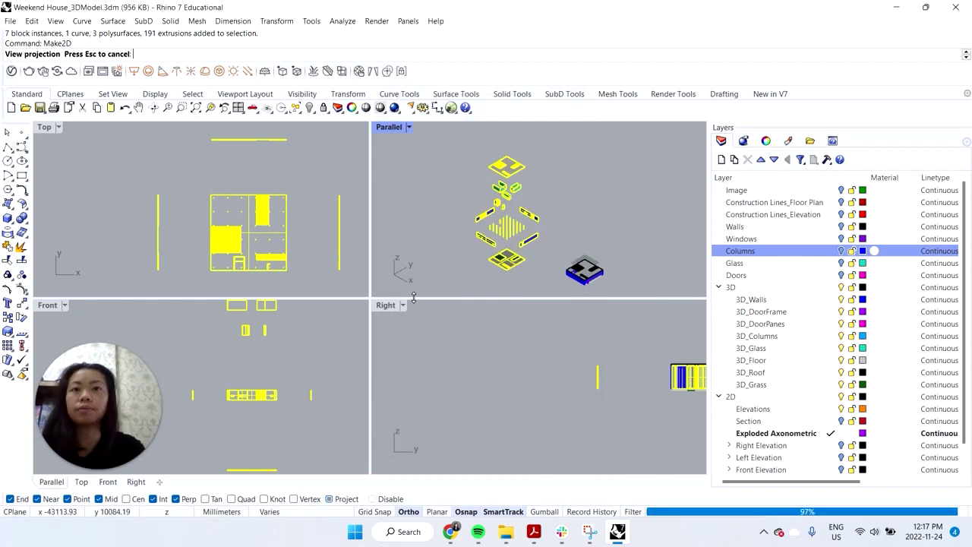
pyautogui.scroll(-12, 252, 217)
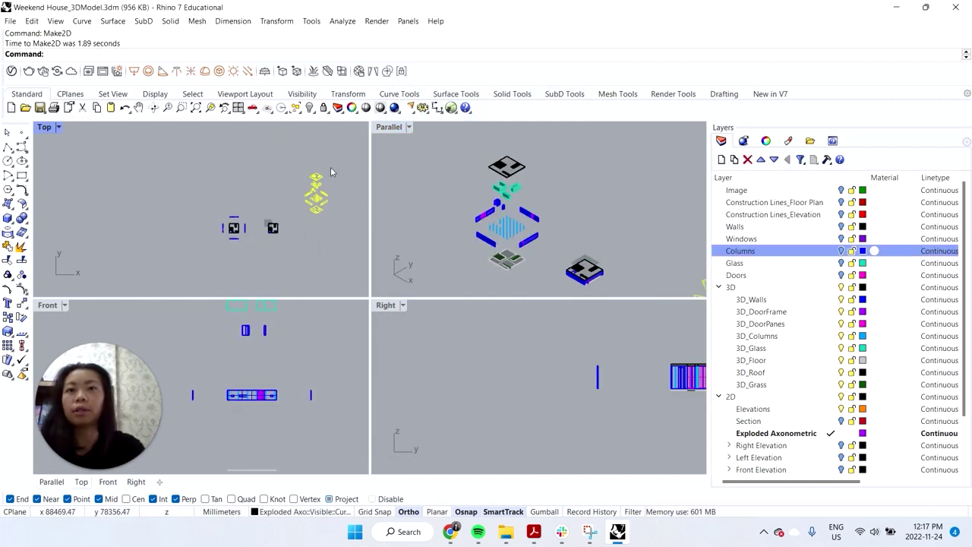
pyautogui.scroll(5, 332, 169)
pyautogui.moveTo(286, 218); pyautogui.dragTo(274, 228, button='right')
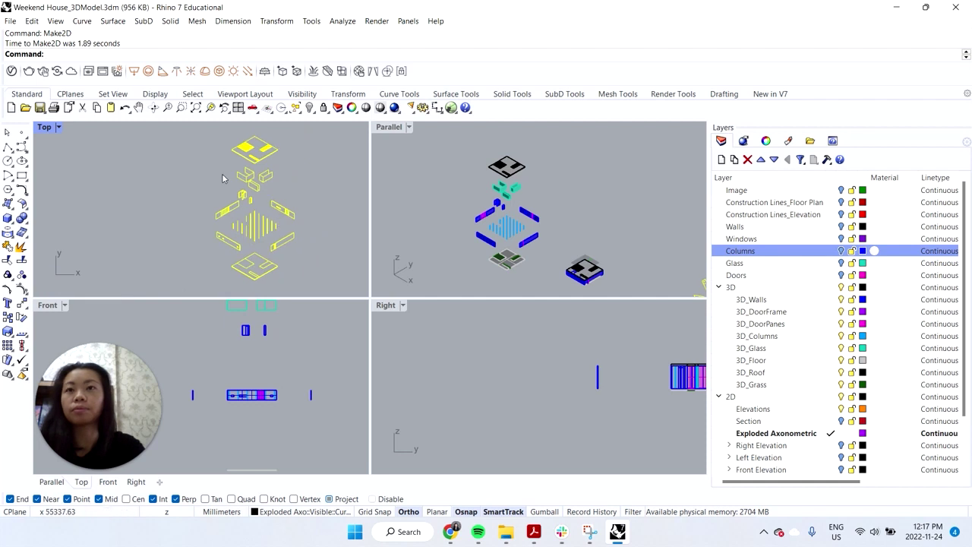
pyautogui.click(296, 189)
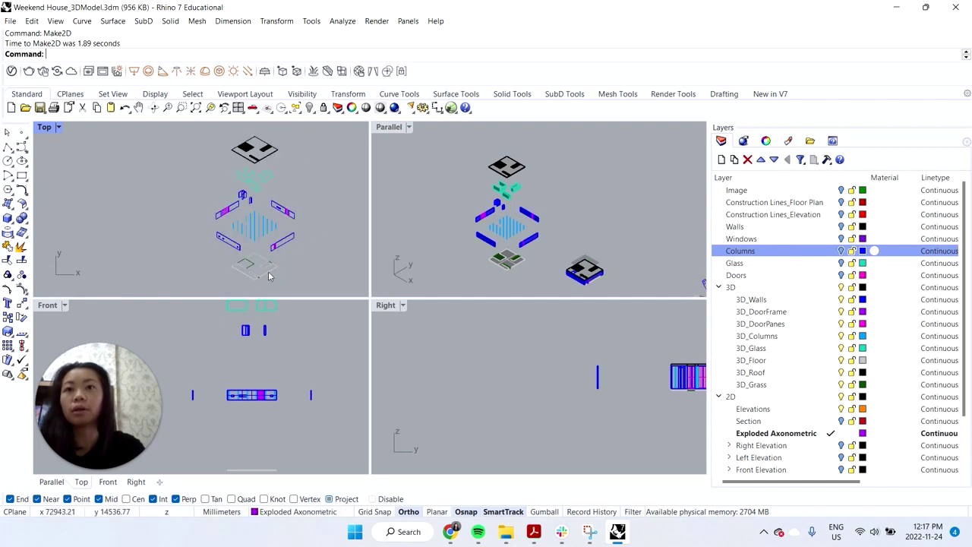
# - Start exporting the selected 2D exploded drawing from the Top view, with AutoCAD Drawing (*.dwg) as the file type
pyautogui.scroll(3, 259, 218)
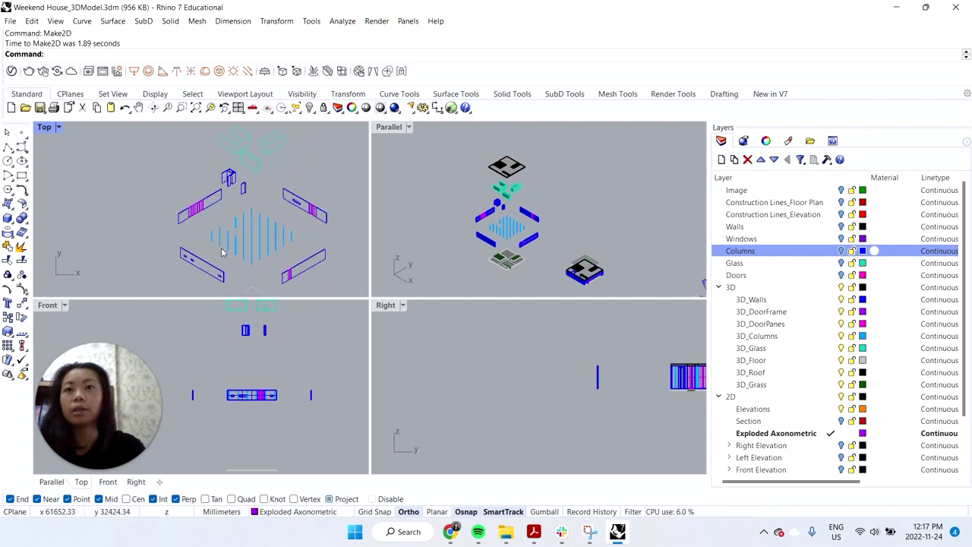
pyautogui.scroll(-4, 223, 253)
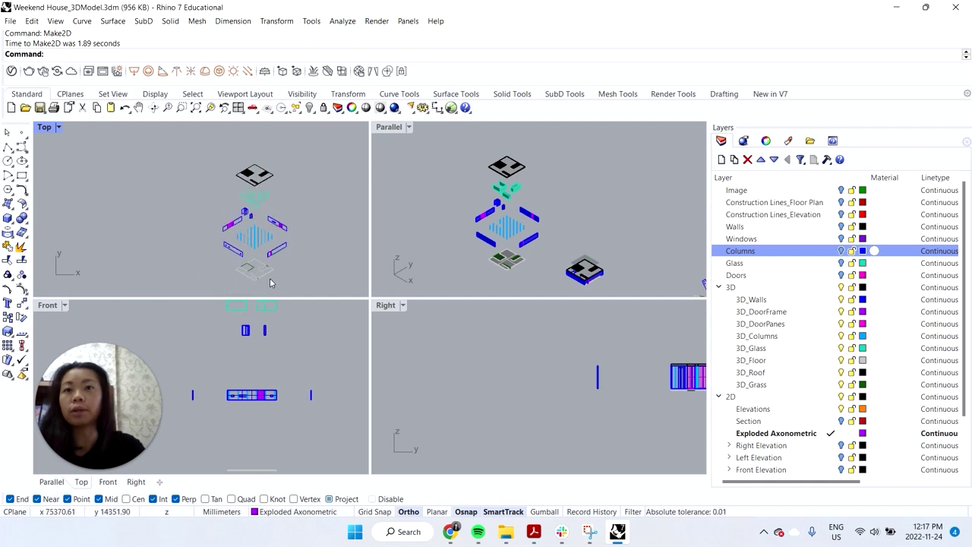
pyautogui.moveTo(319, 301)
pyautogui.mouseDown()
pyautogui.moveTo(290, 272)
pyautogui.moveTo(211, 136)
pyautogui.mouseUp()
pyautogui.click(10, 20)
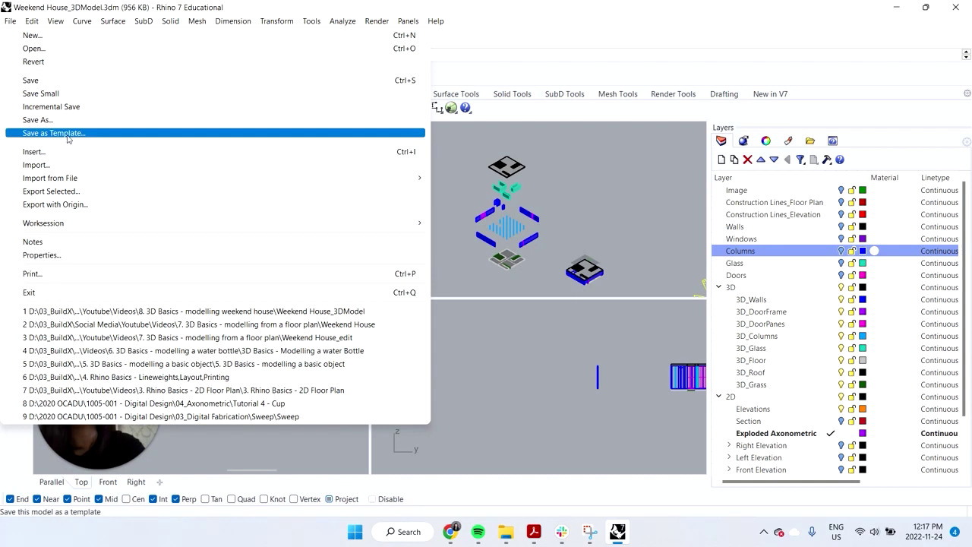
pyautogui.click(72, 192)
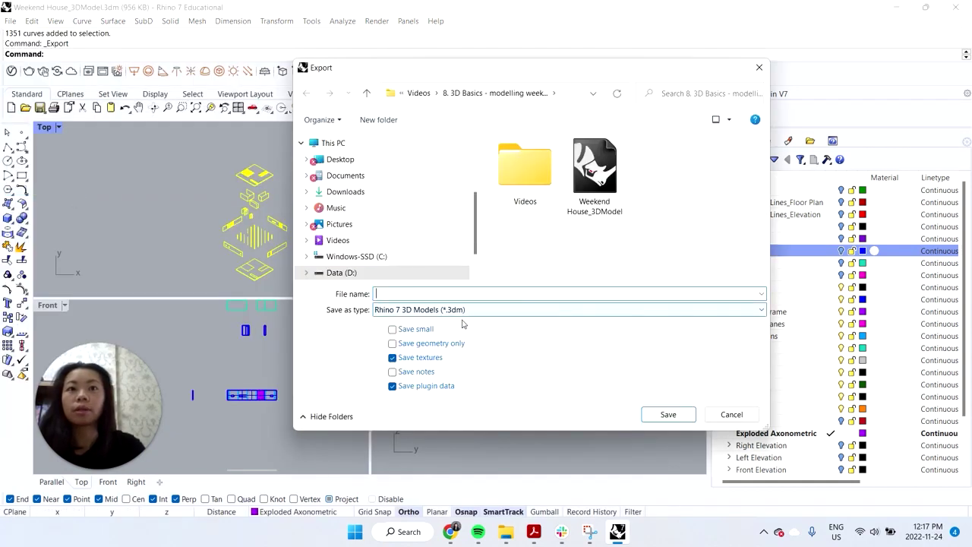
pyautogui.click(465, 311)
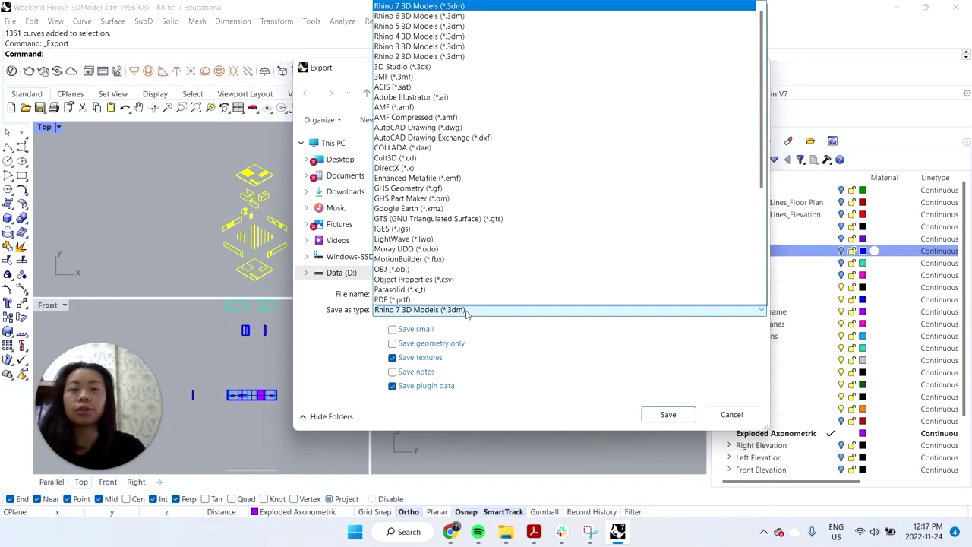
pyautogui.click(449, 129)
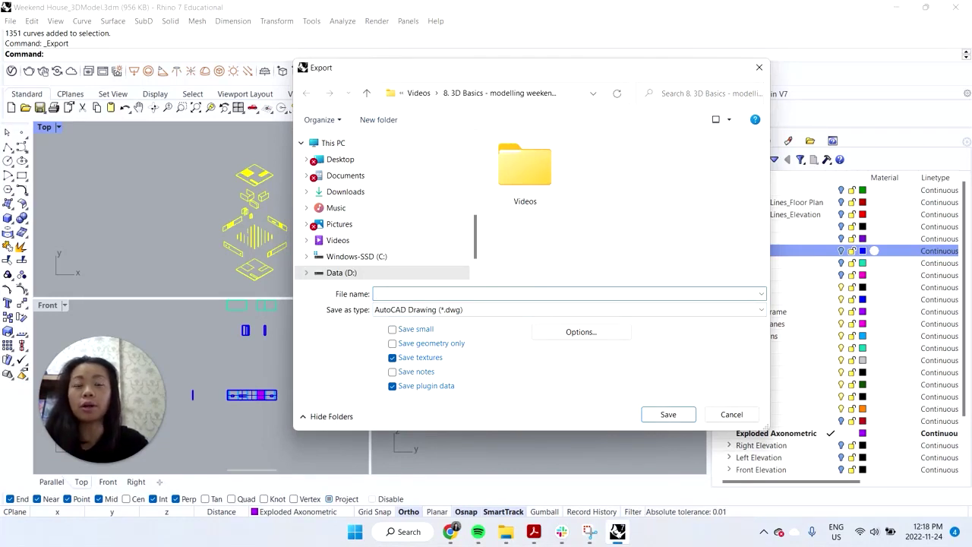
# - Name the export file Exploded Axo and save it in the current project folder using the Default export scheme
pyautogui.write('Exploded Axo')
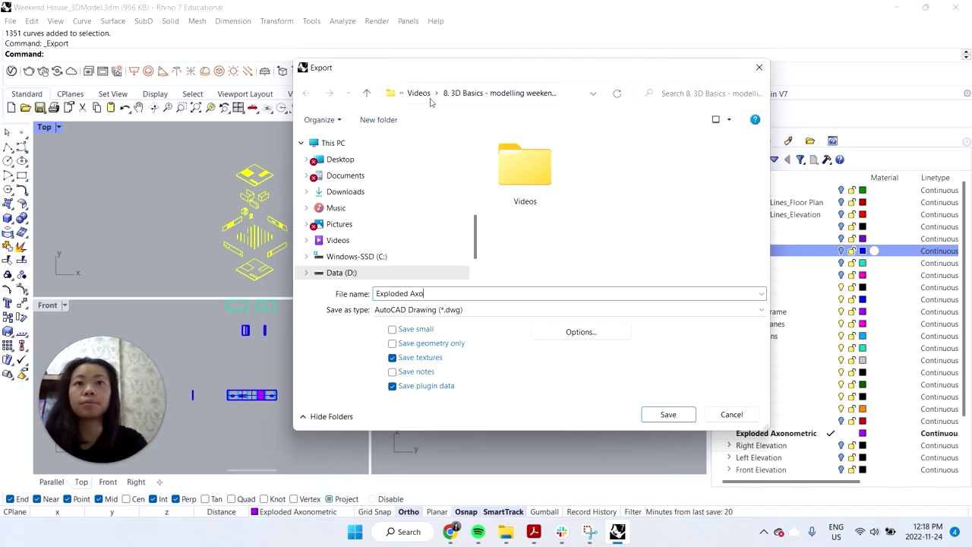
pyautogui.click(419, 94)
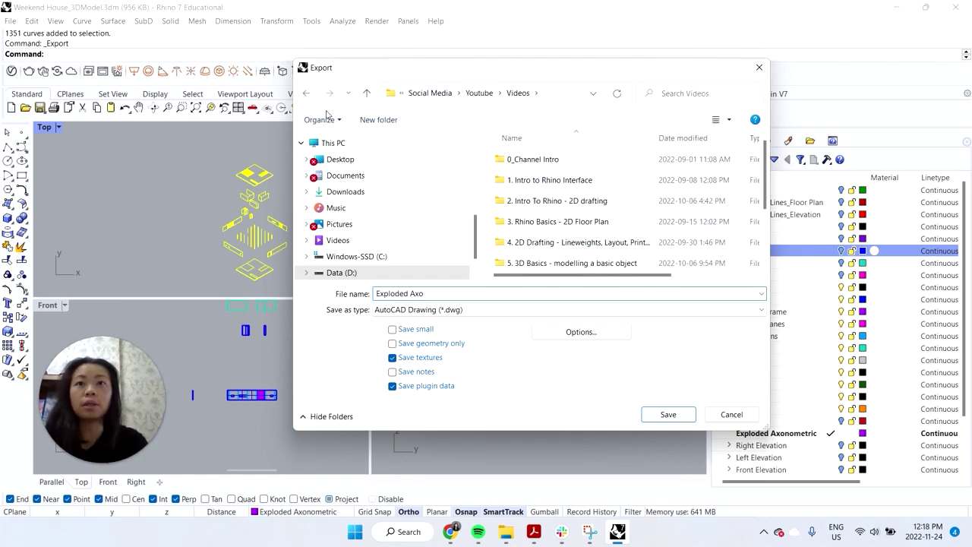
pyautogui.click(309, 93)
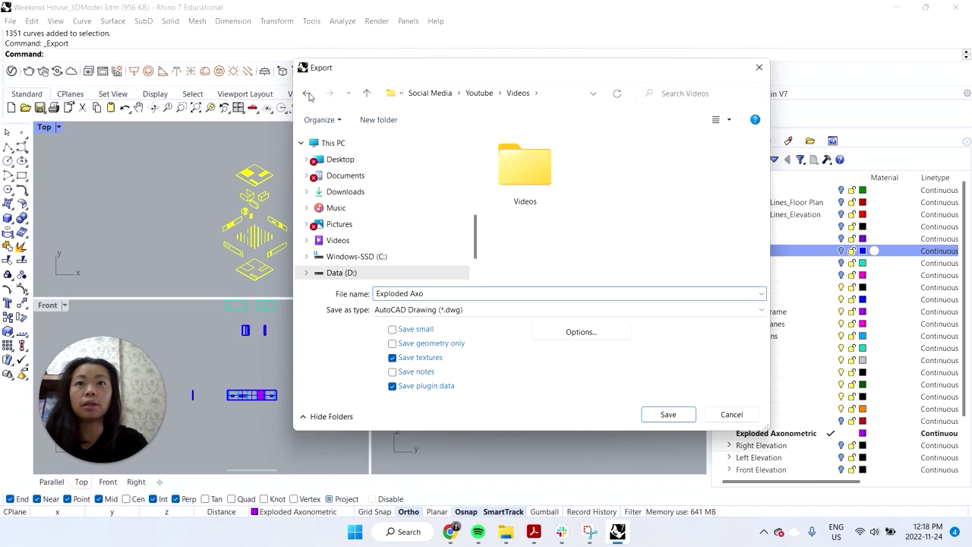
pyautogui.click(669, 415)
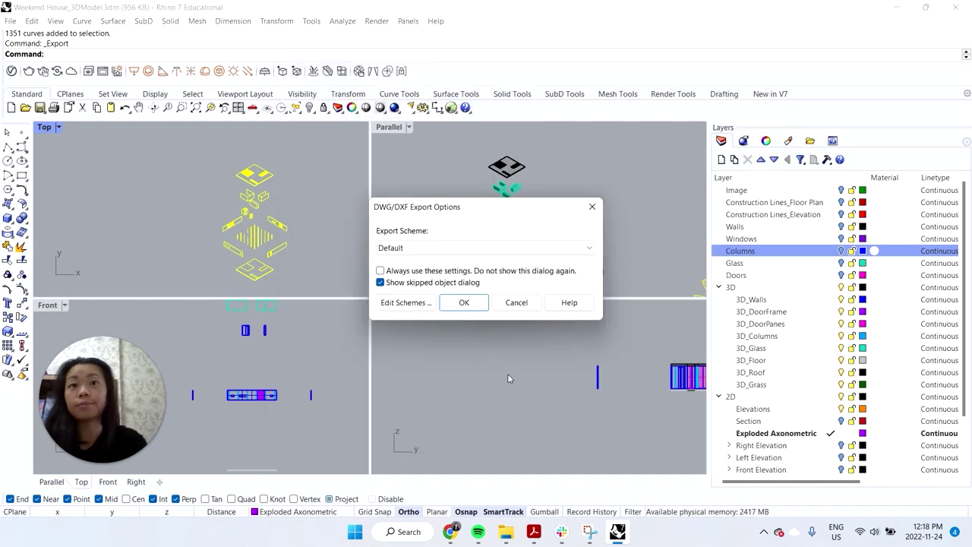
pyautogui.click(464, 303)
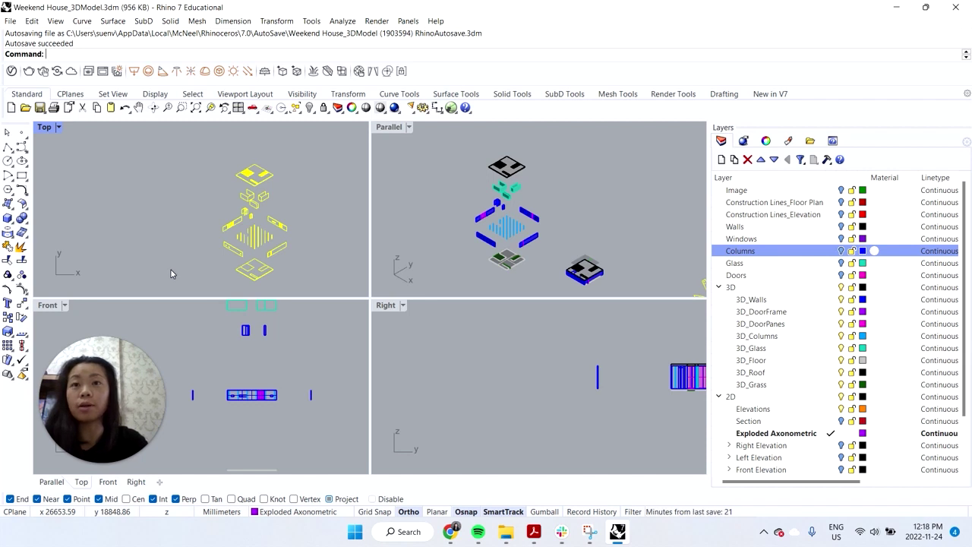
pyautogui.click(322, 248)
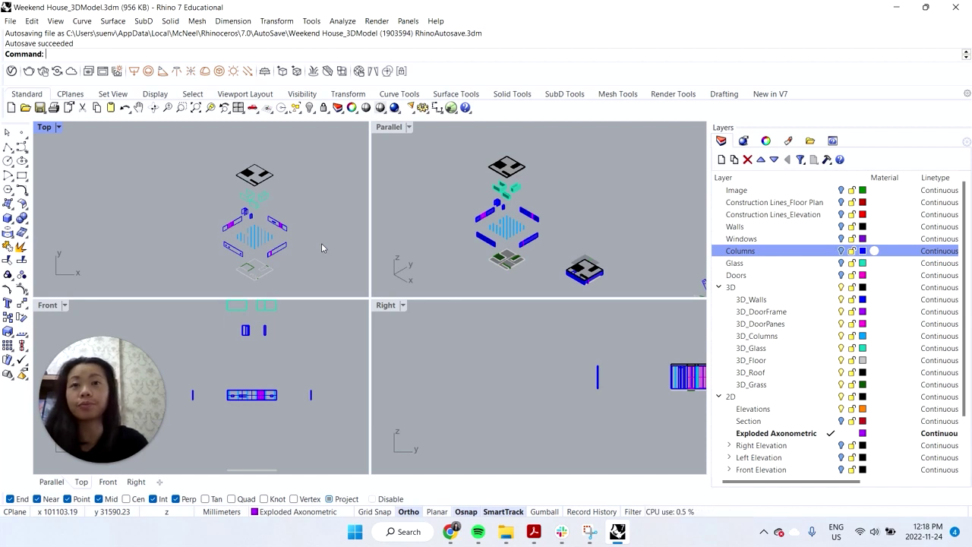
# - Change the Parallel viewport to the Perspective view and select the whole roof of the exploded model there
pyautogui.click(408, 127)
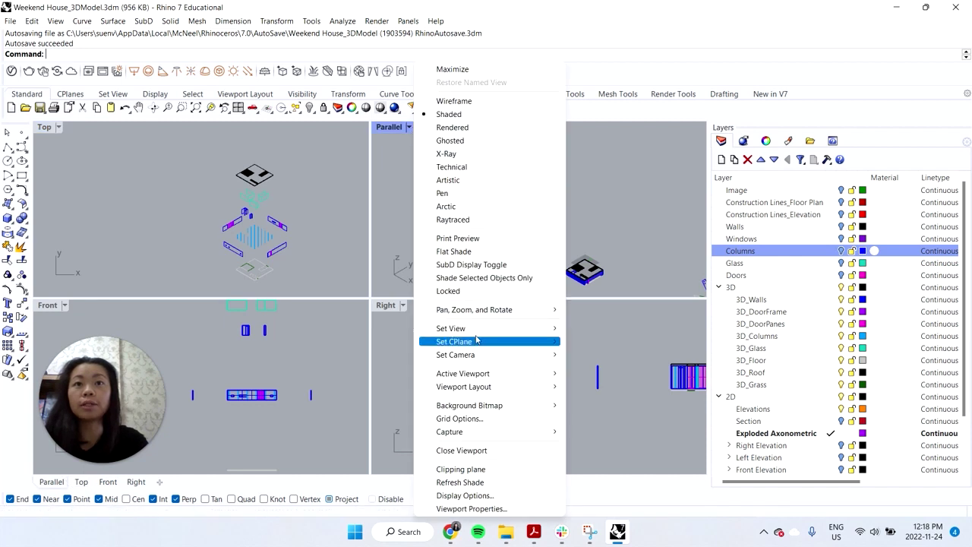
pyautogui.moveTo(480, 331)
pyautogui.click(601, 426)
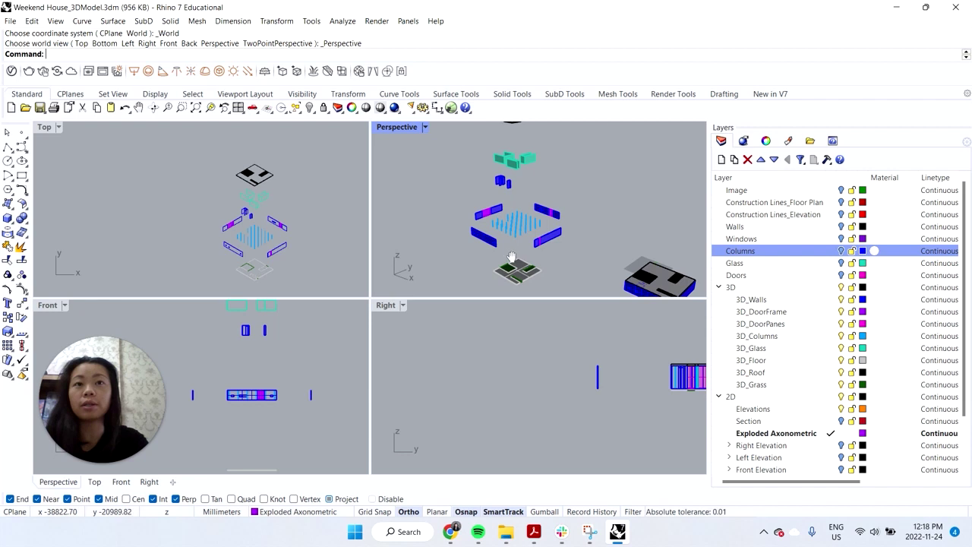
pyautogui.moveTo(511, 262); pyautogui.dragTo(521, 261, button='right')
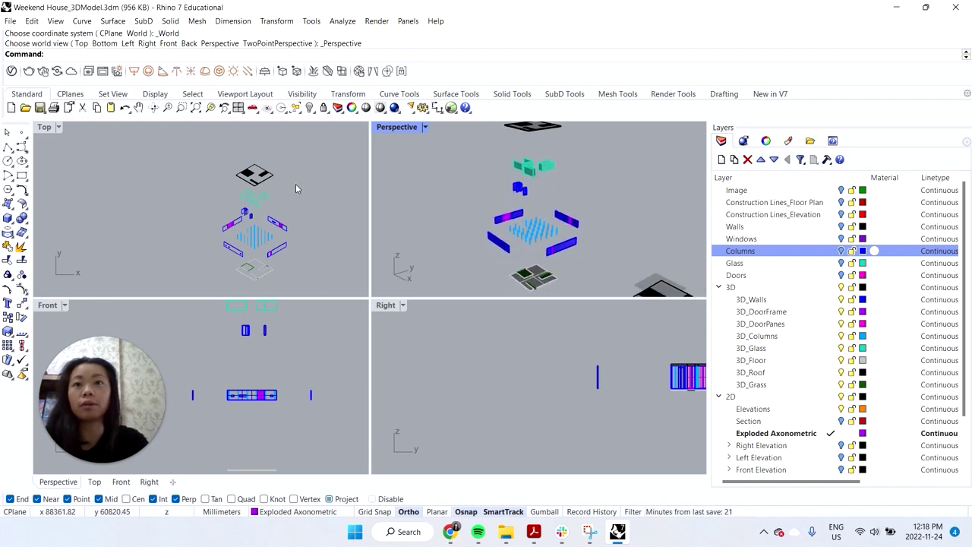
pyautogui.moveTo(511, 174); pyautogui.dragTo(550, 157, button='right')
pyautogui.moveTo(500, 126); pyautogui.dragTo(498, 125)
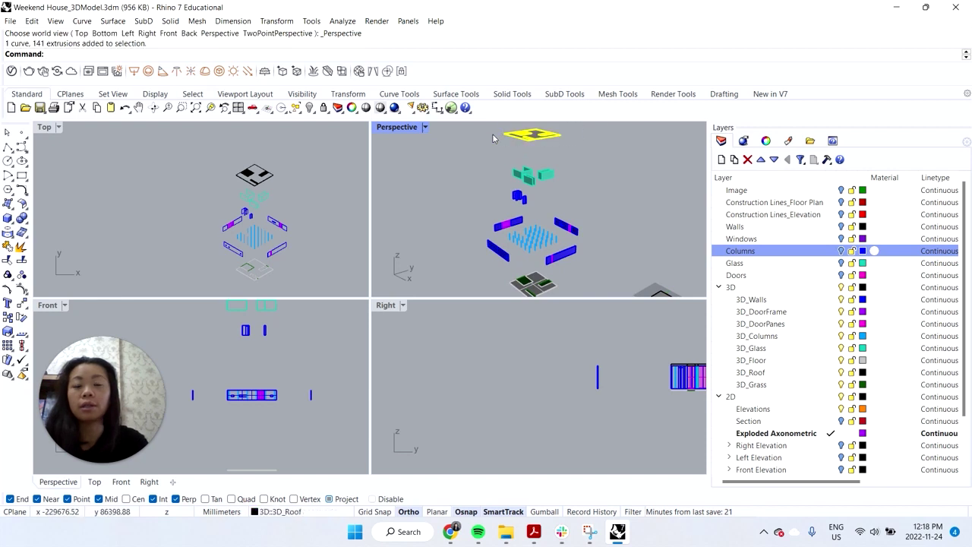
pyautogui.write('m')
pyautogui.press('Return')
pyautogui.click(471, 150)
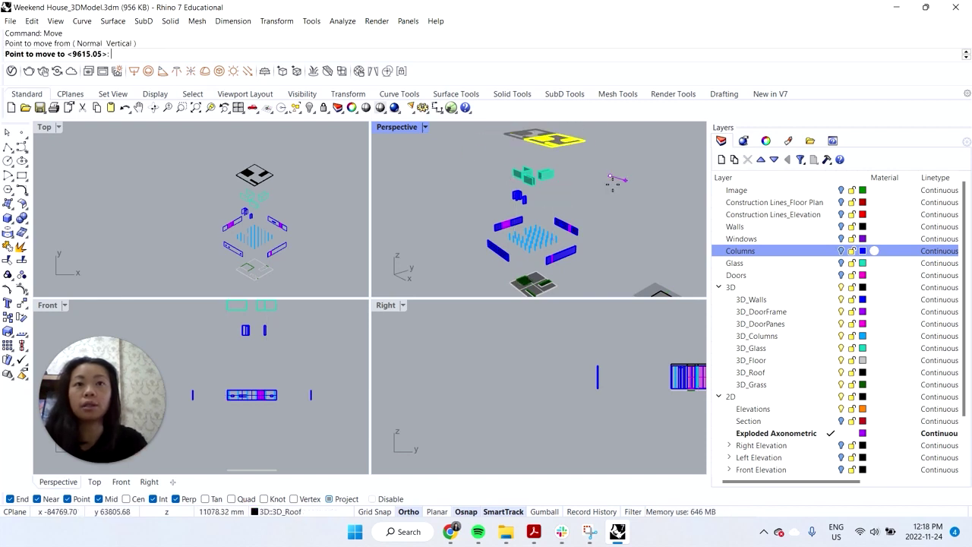
pyautogui.press('Escape')
# - In the Front view, move the roof, glass boxes and interior walls together straight down by about 3,800 mm
pyautogui.rightClick(339, 344)
pyautogui.click(334, 341)
pyautogui.click(334, 354)
pyautogui.scroll(-7, 278, 357)
pyautogui.moveTo(277, 352); pyautogui.dragTo(273, 362, button='right')
pyautogui.scroll(5, 273, 363)
pyautogui.moveTo(275, 365); pyautogui.dragTo(235, 311)
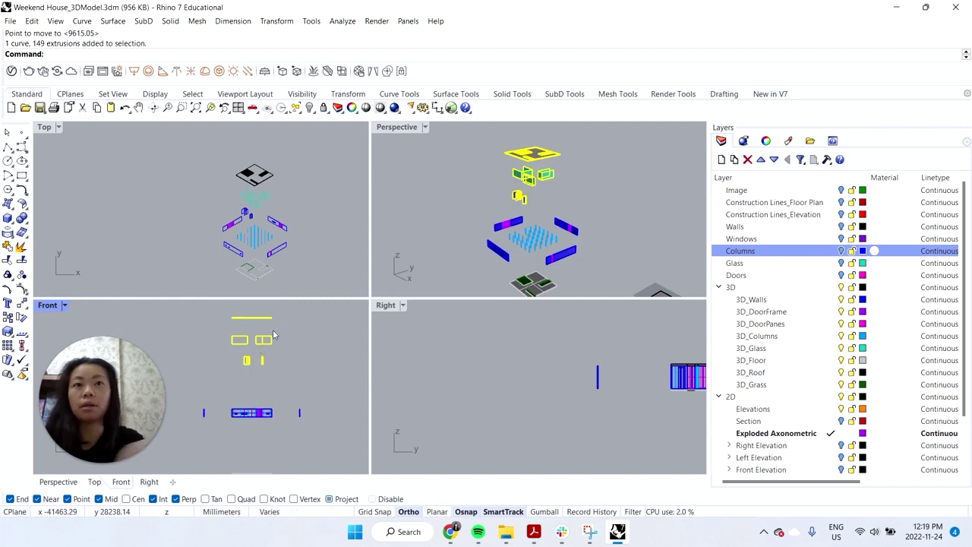
pyautogui.rightClick(272, 330)
pyautogui.click(307, 372)
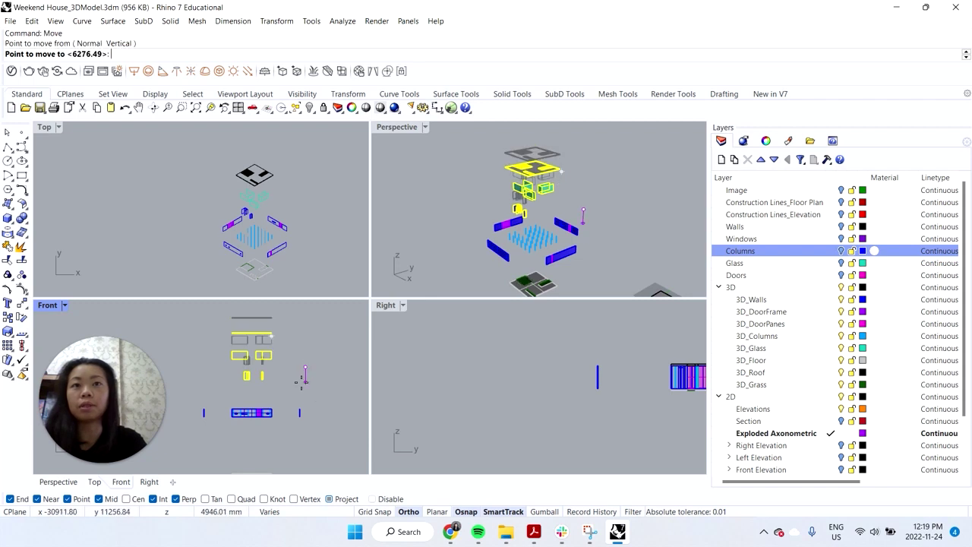
pyautogui.click(304, 379)
# - Frame the whole exploded model in the Perspective viewport and save it as a named view called Exploded Perspective
pyautogui.moveTo(541, 262); pyautogui.dragTo(549, 251, button='right')
pyautogui.moveTo(585, 287); pyautogui.dragTo(584, 284, button='right')
pyautogui.click(426, 127)
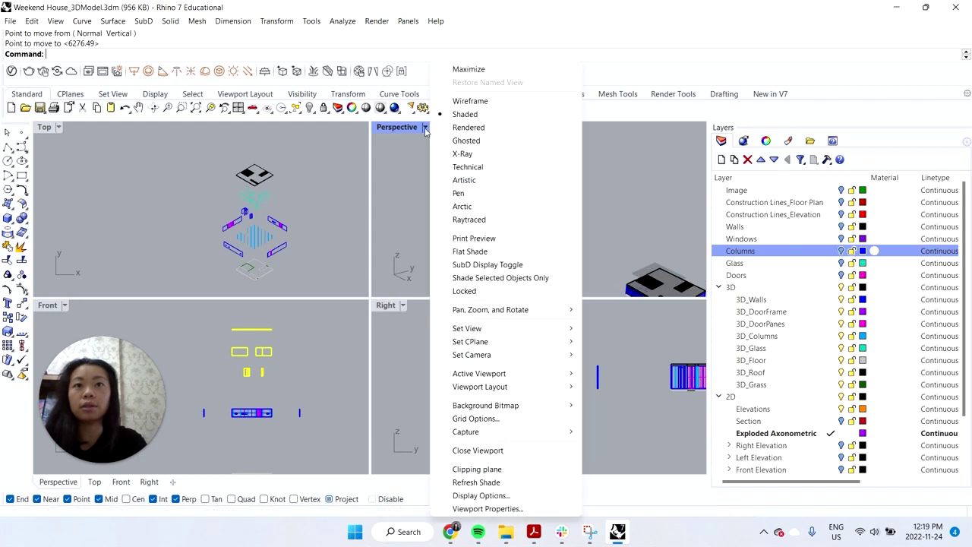
pyautogui.moveTo(494, 328)
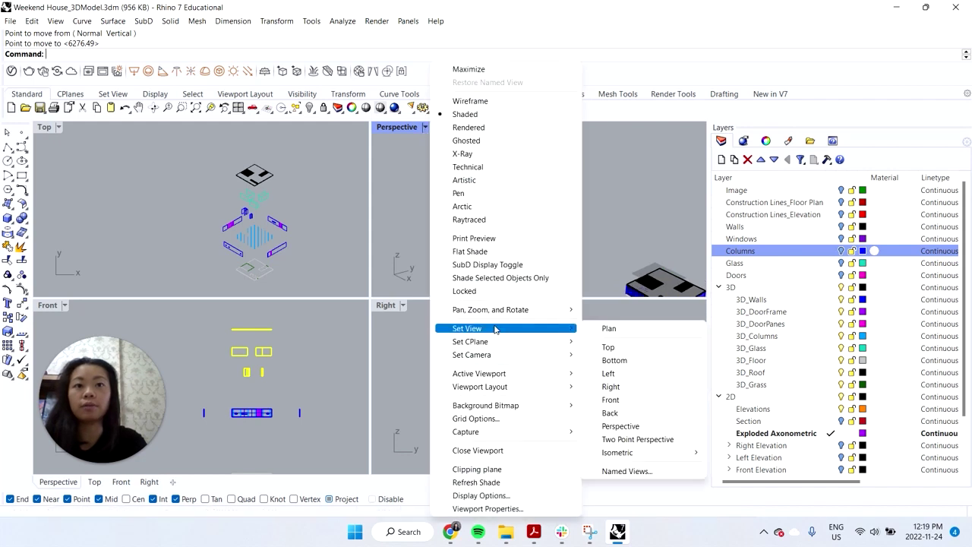
pyautogui.click(625, 468)
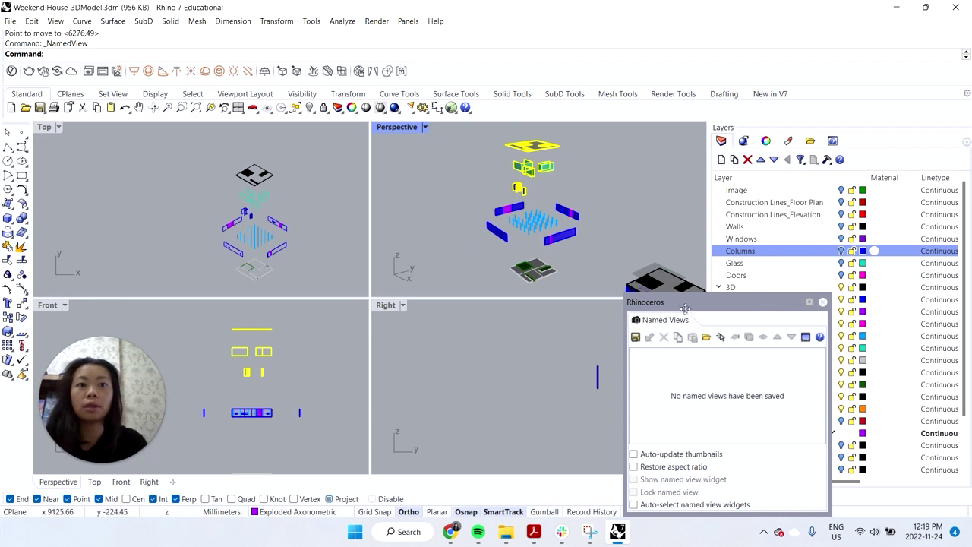
pyautogui.click(637, 339)
pyautogui.write('Exploded')
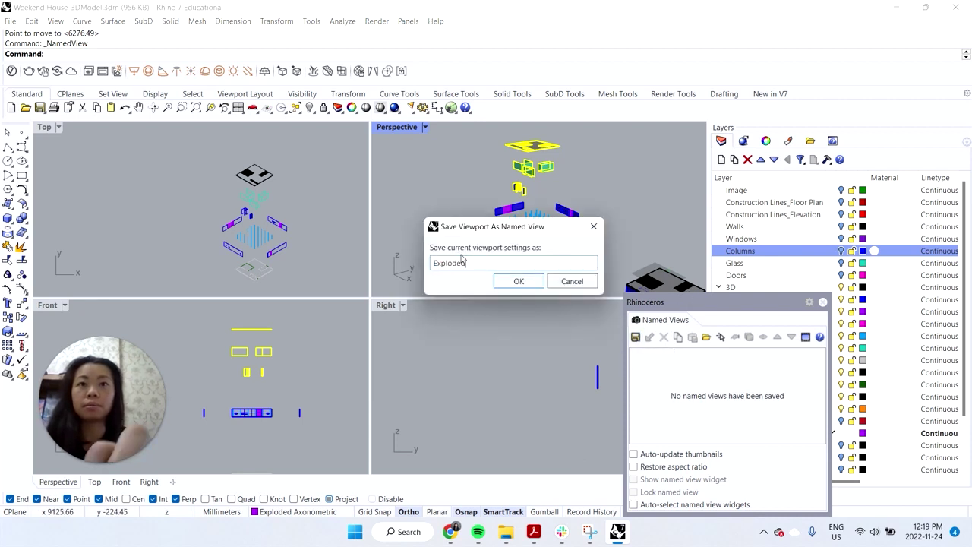
pyautogui.write(' Perspective')
pyautogui.press('Return')
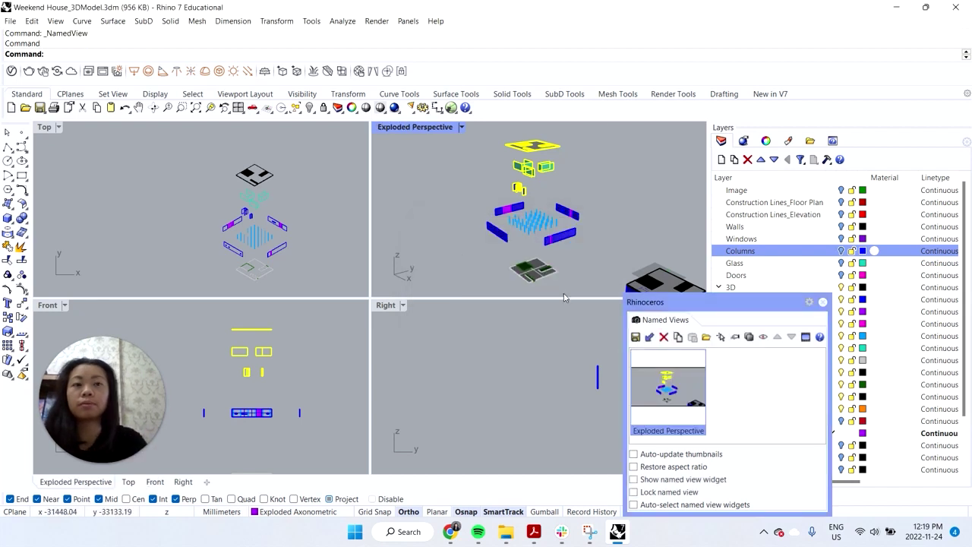
# - Orbit the model slightly and restore the Exploded Perspective named view to the current viewport
pyautogui.moveTo(465, 233)
pyautogui.mouseDown(button='right')
pyautogui.moveTo(486, 202)
pyautogui.moveTo(469, 225)
pyautogui.mouseUp(button='right')
pyautogui.click(657, 390)
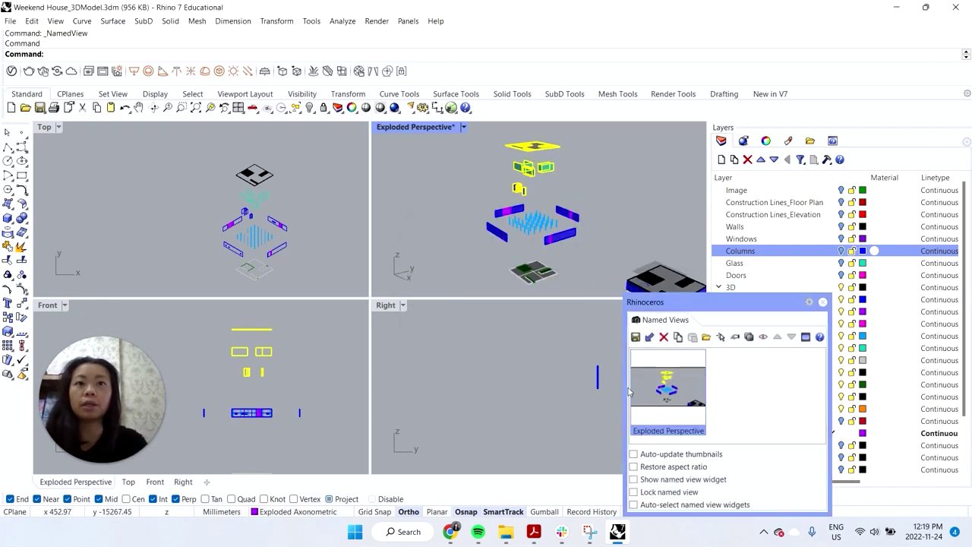
pyautogui.click(651, 341)
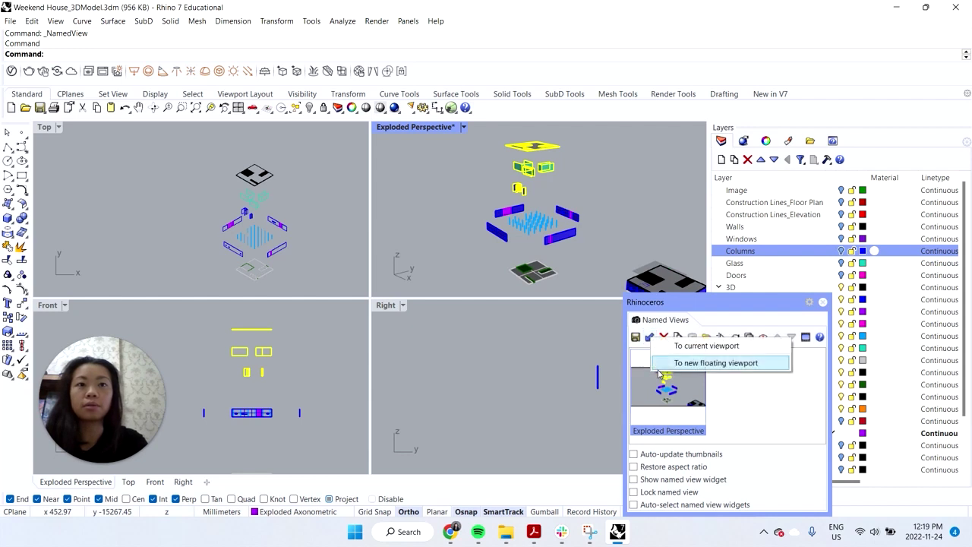
pyautogui.click(692, 346)
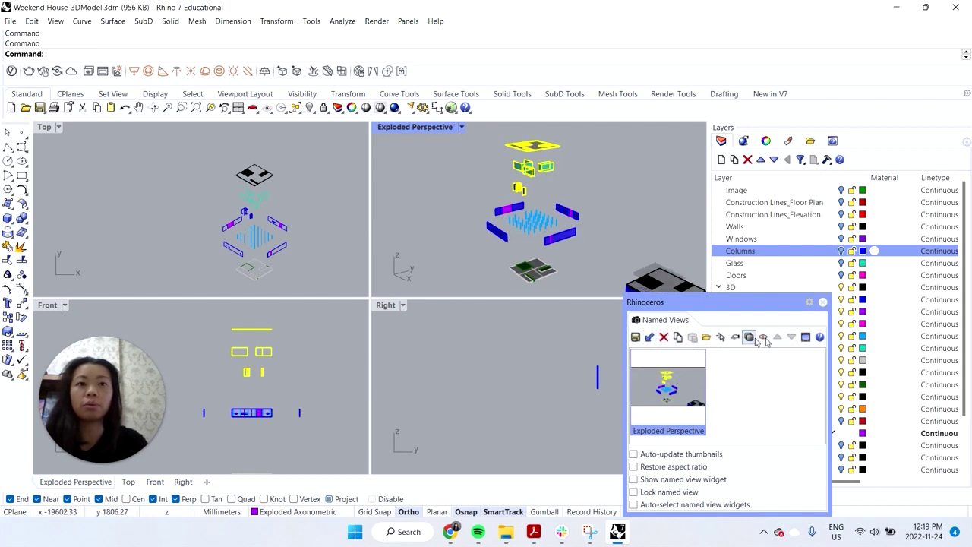
pyautogui.click(823, 302)
# - Generate a 2D line drawing of the exploded model from the Exploded Perspective view with Make2D, using the layer name Exploded Axo 2
pyautogui.hotkey('ctrl', 'a')
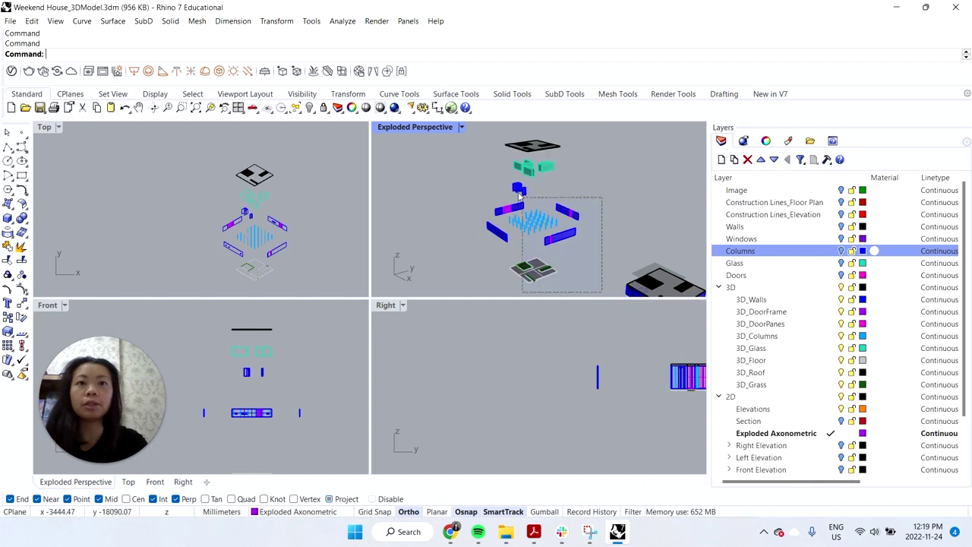
pyautogui.press('Return')
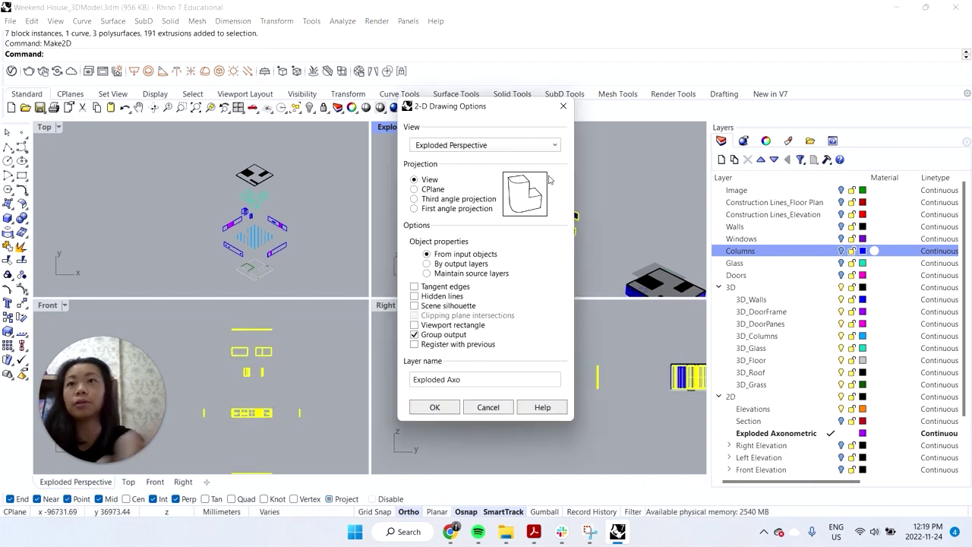
pyautogui.click(459, 379)
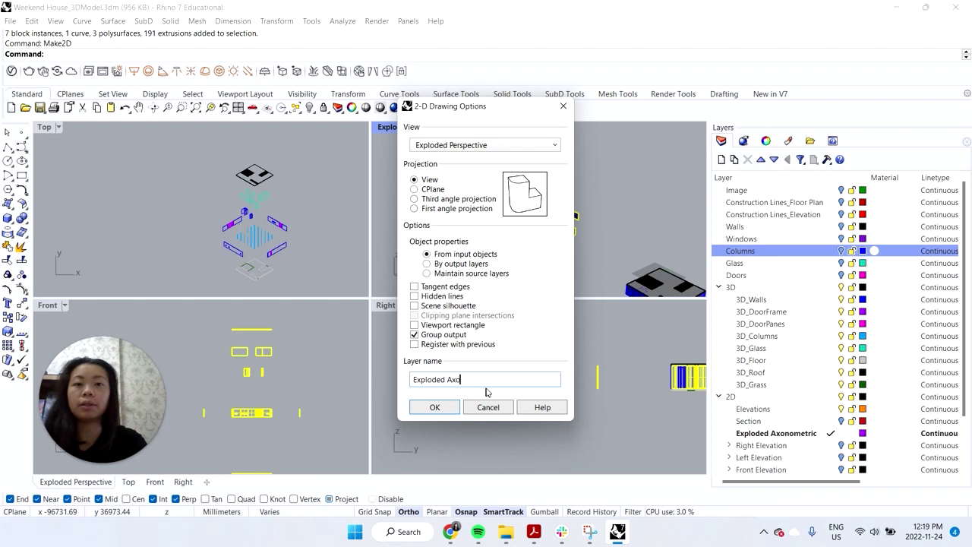
pyautogui.press('Return')
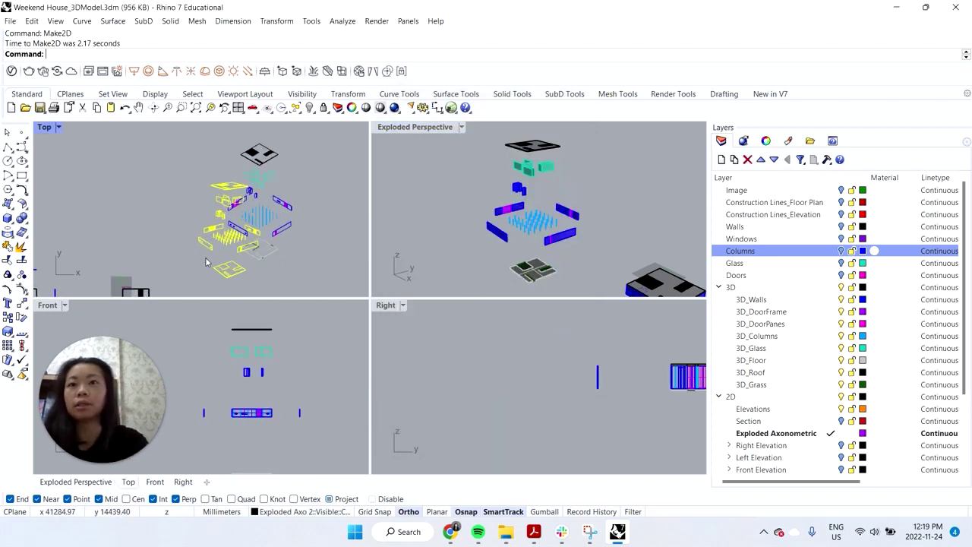
# - In the Top view, move the new 2D perspective drawing clear of the earlier axonometric drawing, to its right
pyautogui.write('move')
pyautogui.press('Return')
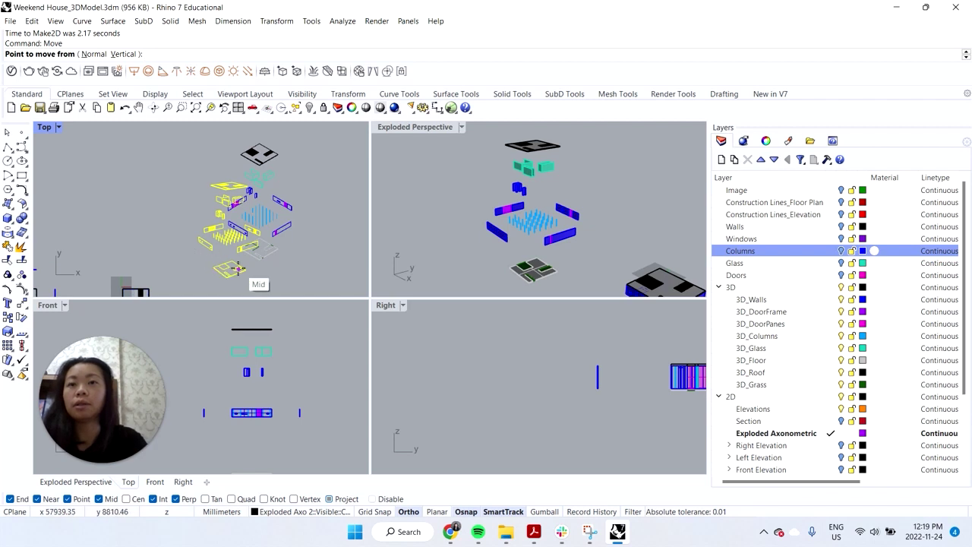
pyautogui.press('Escape')
pyautogui.write('Move')
pyautogui.press('Return')
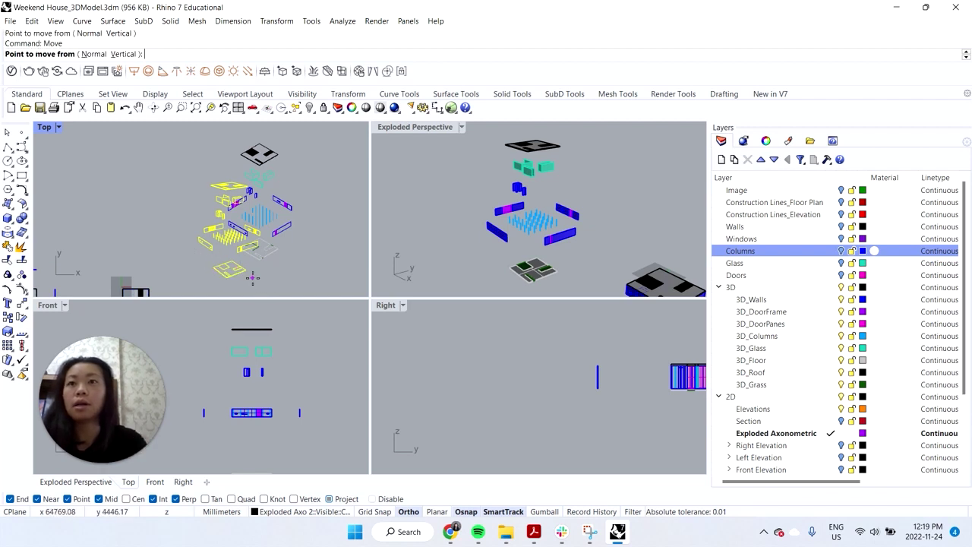
pyautogui.click(216, 266)
pyautogui.click(311, 272)
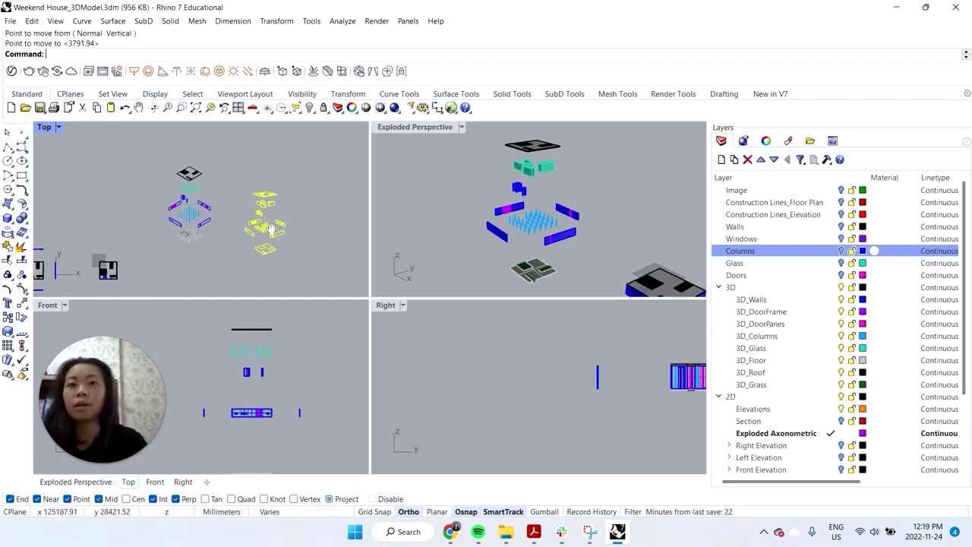
pyautogui.scroll(3, 303, 197)
pyautogui.moveTo(280, 264); pyautogui.dragTo(282, 234, button='right')
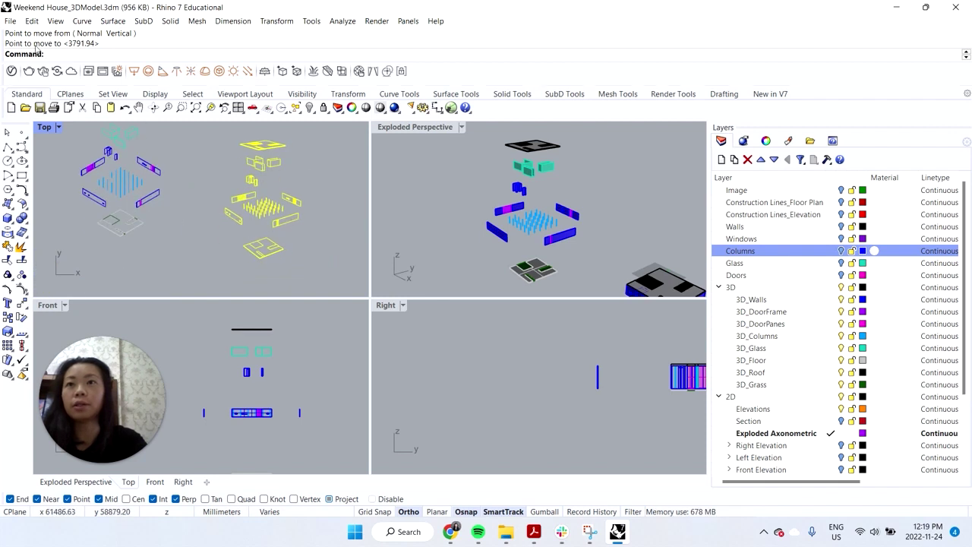
# - Export the selected 2D perspective drawing as Exploded Axo 2.dwg using the Default export scheme
pyautogui.click(6, 22)
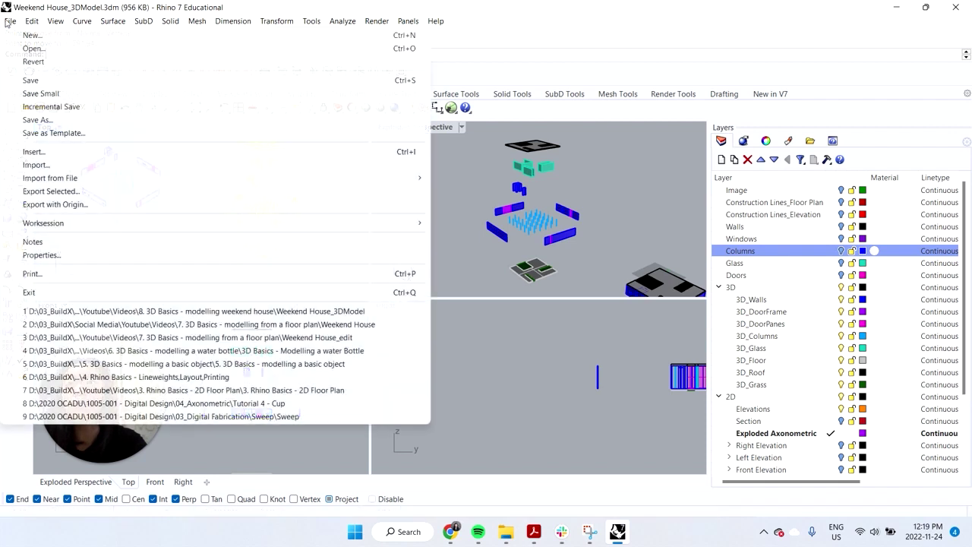
pyautogui.click(66, 192)
pyautogui.click(591, 199)
pyautogui.click(448, 294)
pyautogui.write('2')
pyautogui.click(668, 414)
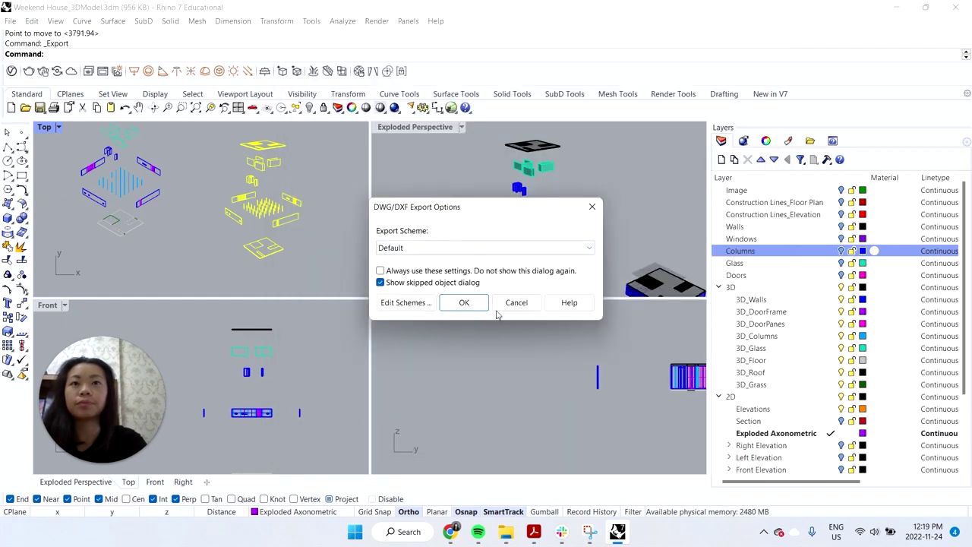
pyautogui.click(464, 302)
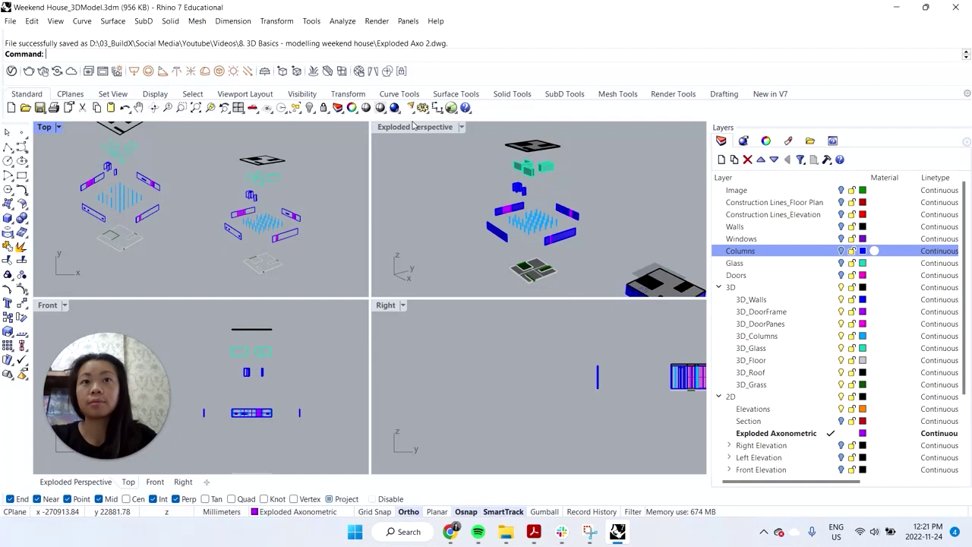
# - Maximize the Exploded Perspective viewport
pyautogui.doubleClick(412, 126)
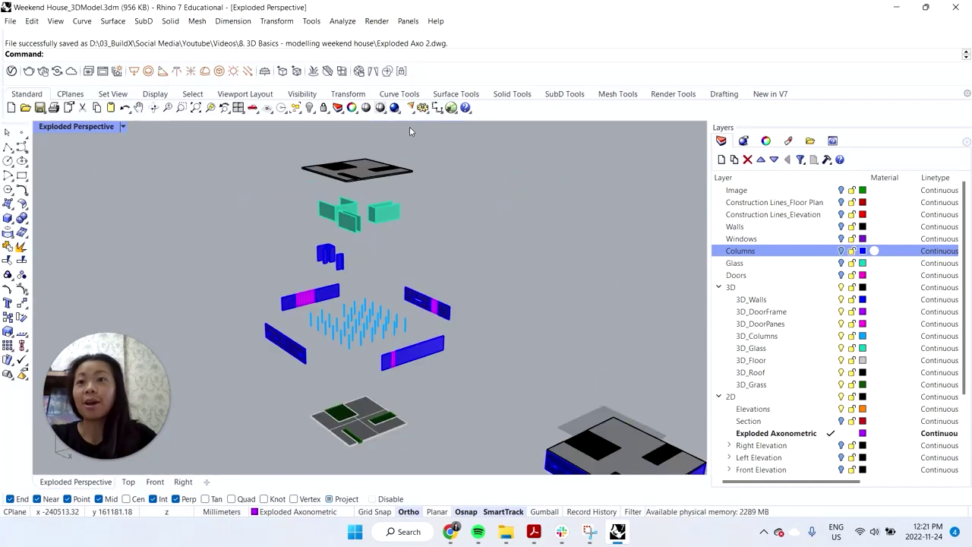